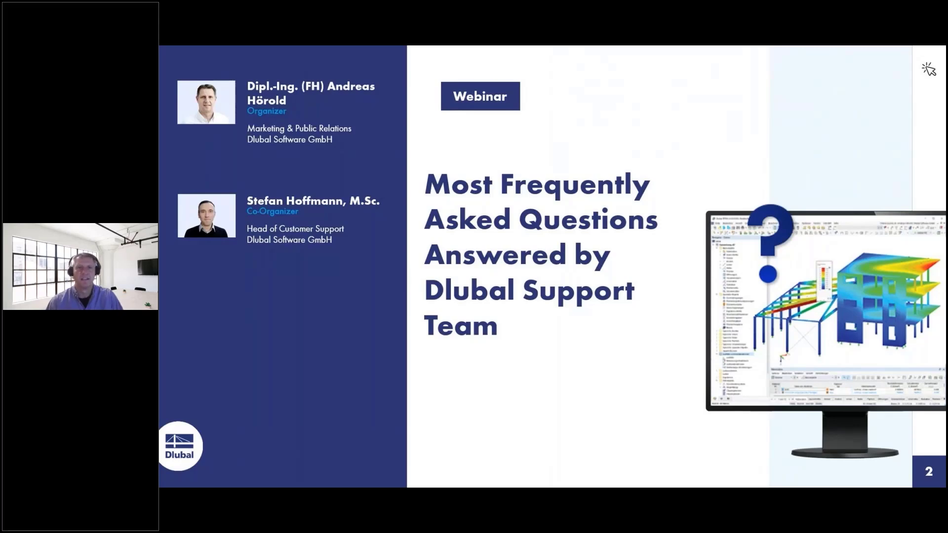
{"action": "key", "text": "Right"}
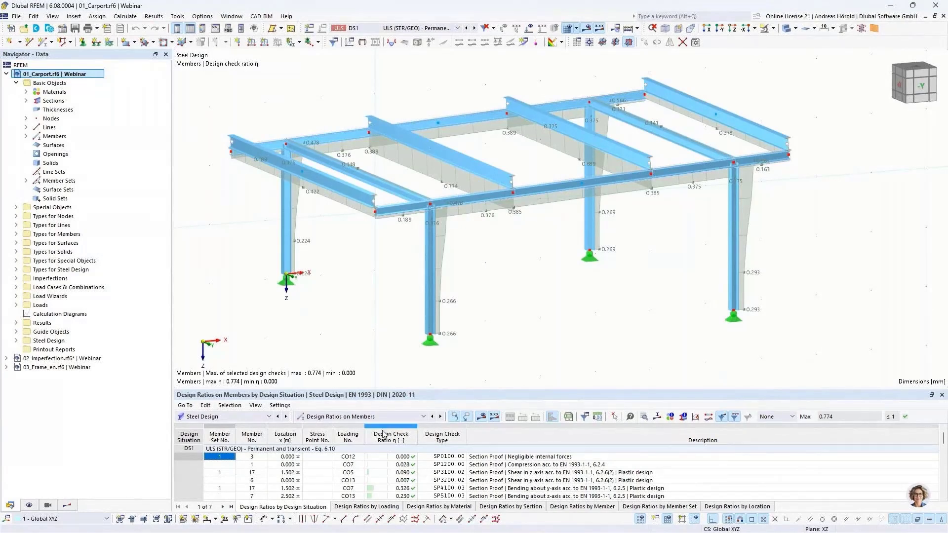
Review the carport's steel design ratios by design situation and open the Objects to Exclude table of the steel design input data
{"action": "scroll", "coordinate": [512, 465], "scroll_direction": "down", "scroll_amount": 6}
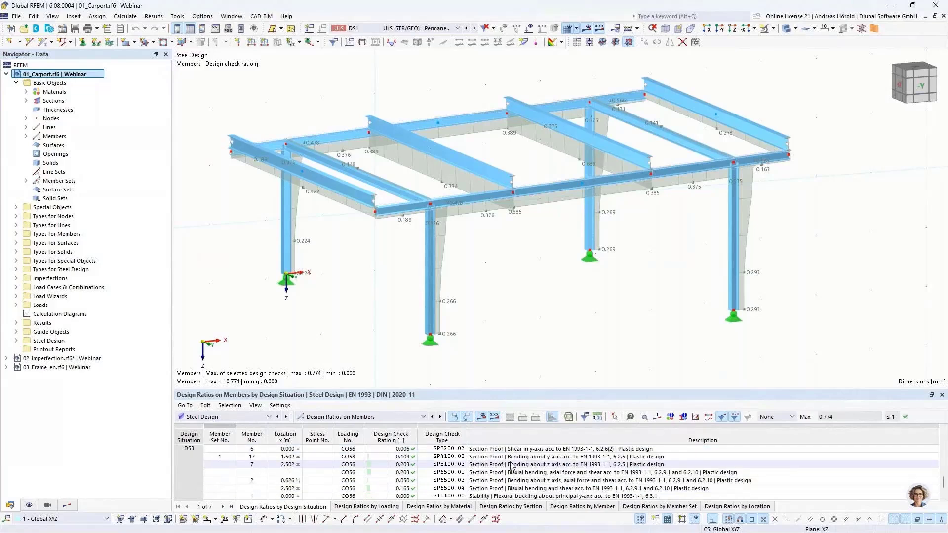
{"action": "scroll", "coordinate": [511, 466], "scroll_direction": "up", "scroll_amount": 6}
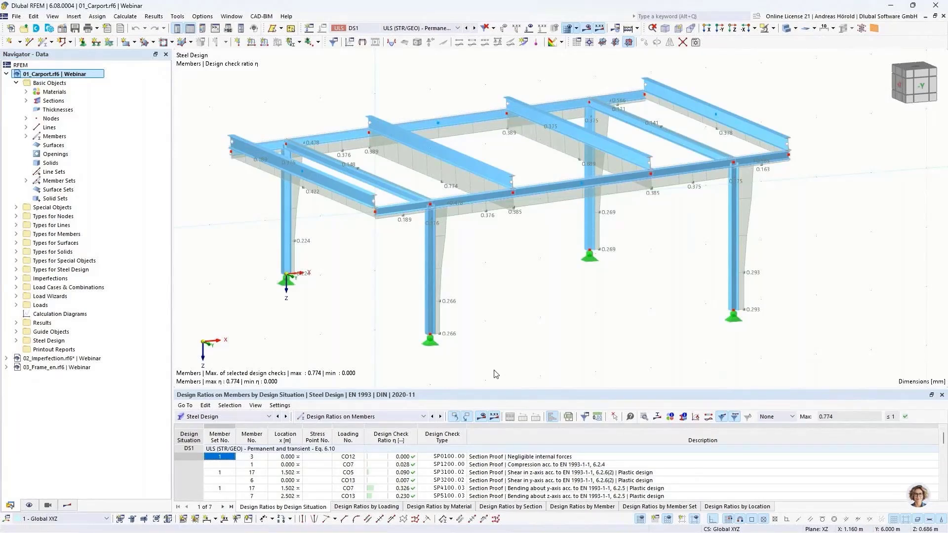
{"action": "left_click", "coordinate": [372, 421]}
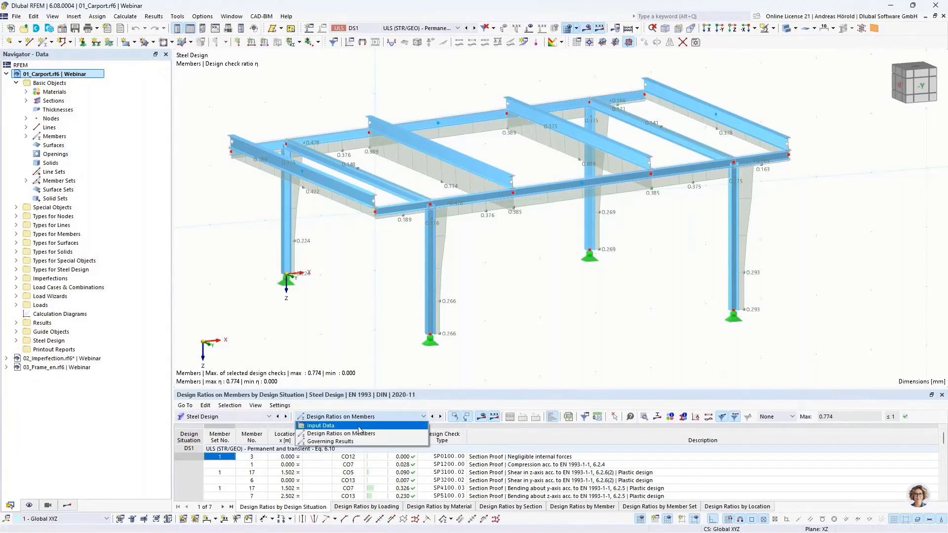
{"action": "left_click", "coordinate": [359, 429]}
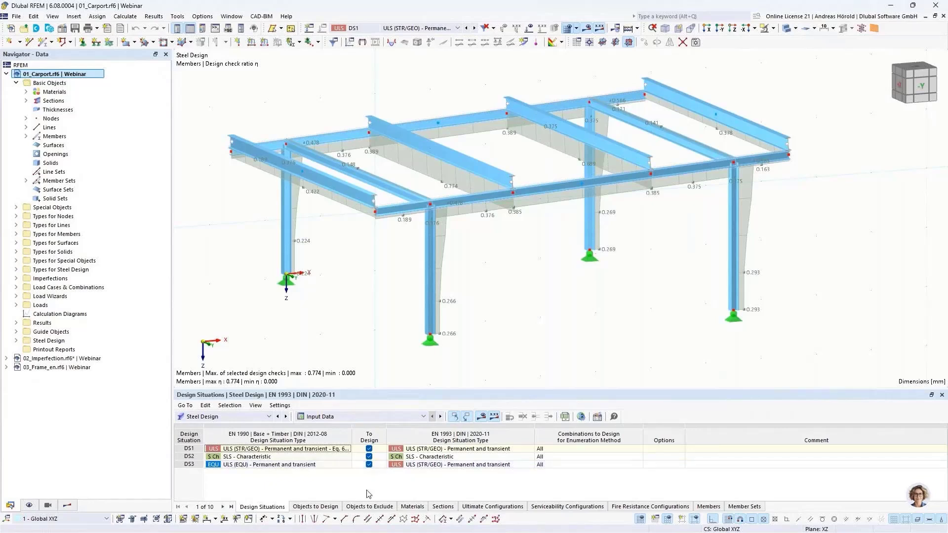
{"action": "left_click", "coordinate": [372, 507]}
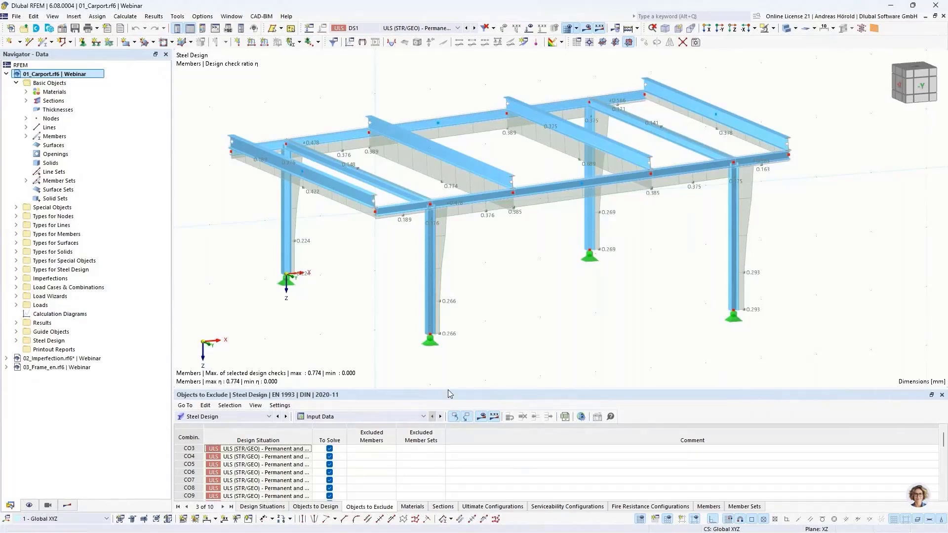
Exclude member sets 1 and 2 from the steel design for load combination CO56, picking both sets in the model
{"action": "left_click_drag", "start_coordinate": [448, 390], "coordinate": [446, 297]}
{"action": "scroll", "coordinate": [367, 443], "scroll_direction": "down", "scroll_amount": 2}
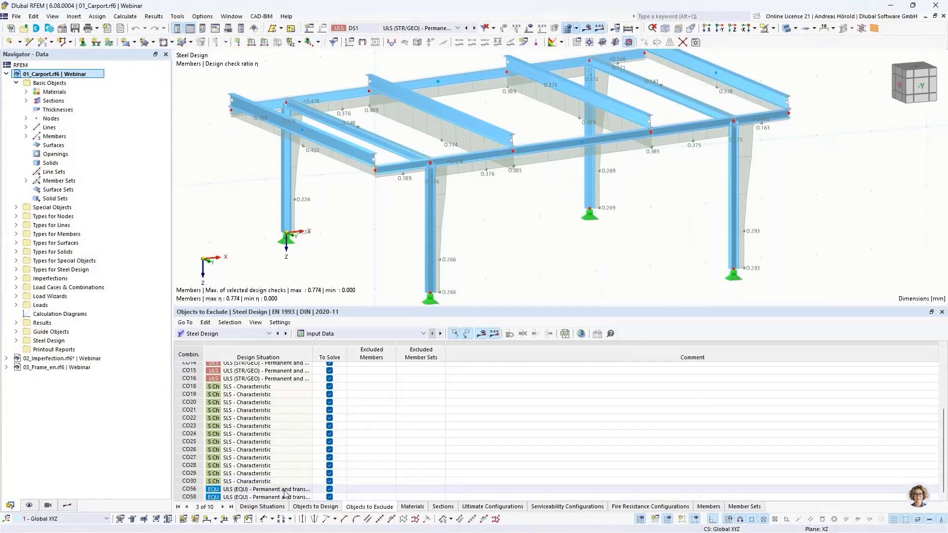
{"action": "left_click", "coordinate": [412, 490]}
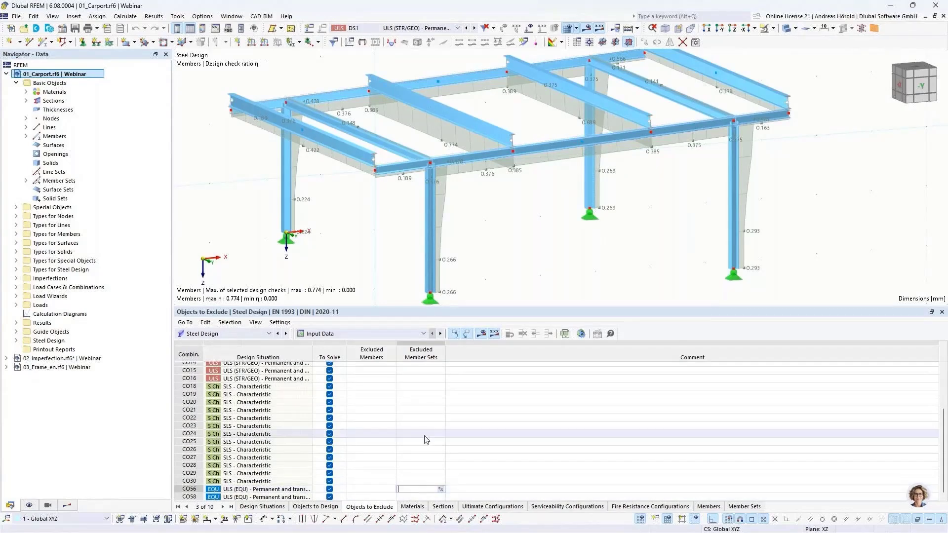
{"action": "left_click", "coordinate": [441, 491]}
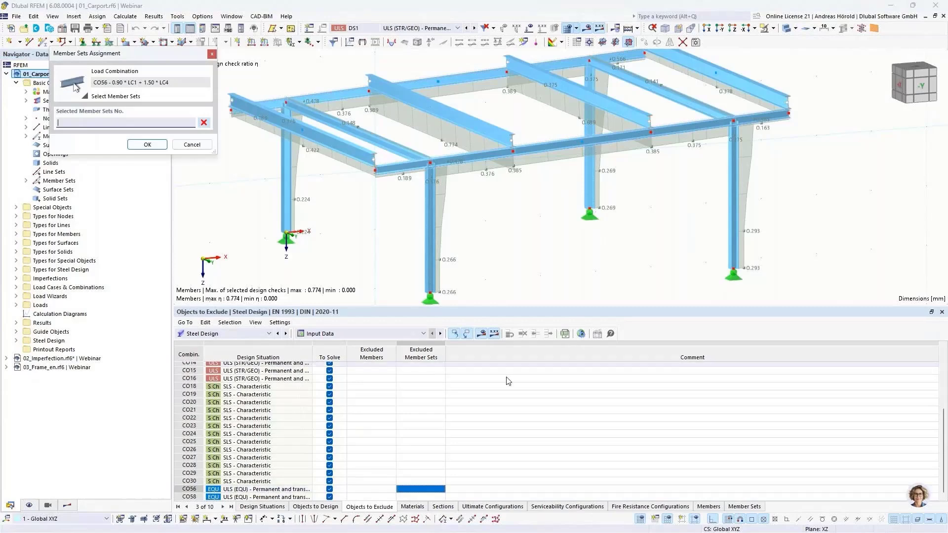
{"action": "left_click", "coordinate": [547, 142]}
{"action": "left_click", "coordinate": [481, 79]}
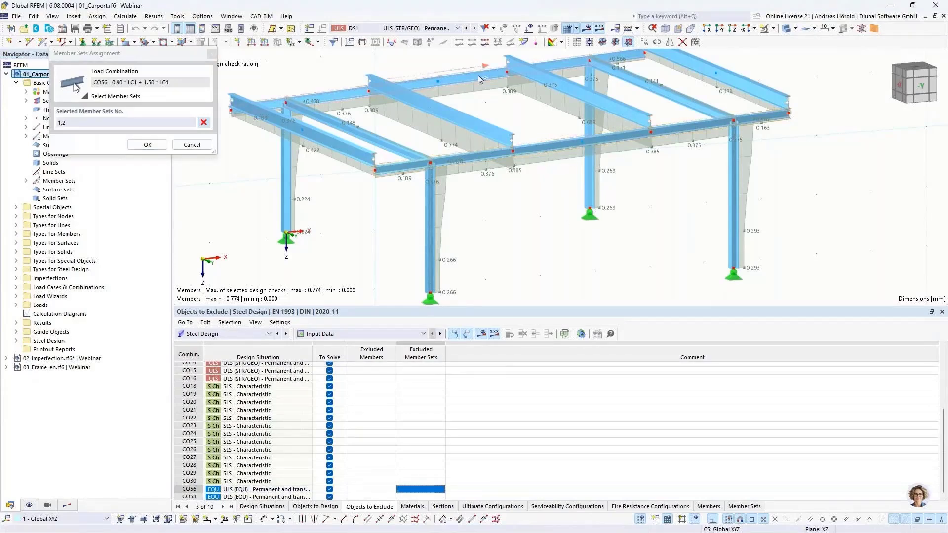
{"action": "left_click", "coordinate": [147, 144]}
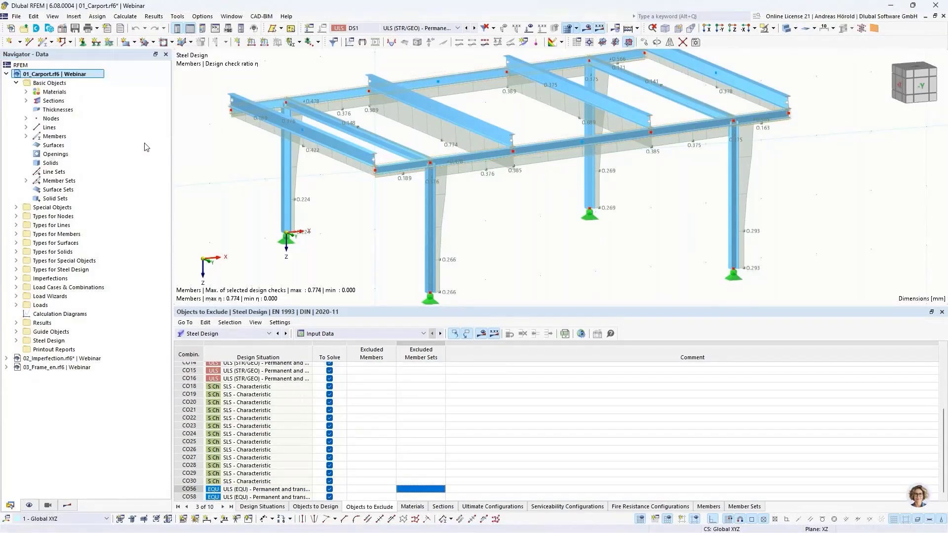
Exclude member sets 1,2 from the steel design for load combination CO58
{"action": "left_click", "coordinate": [416, 497]}
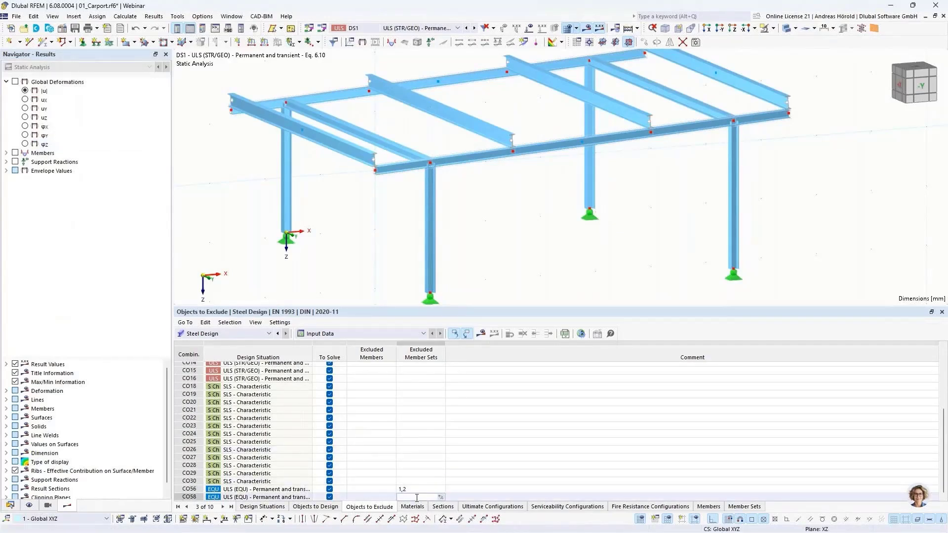
{"action": "type", "text": "1,2"}
{"action": "left_click", "coordinate": [499, 488]}
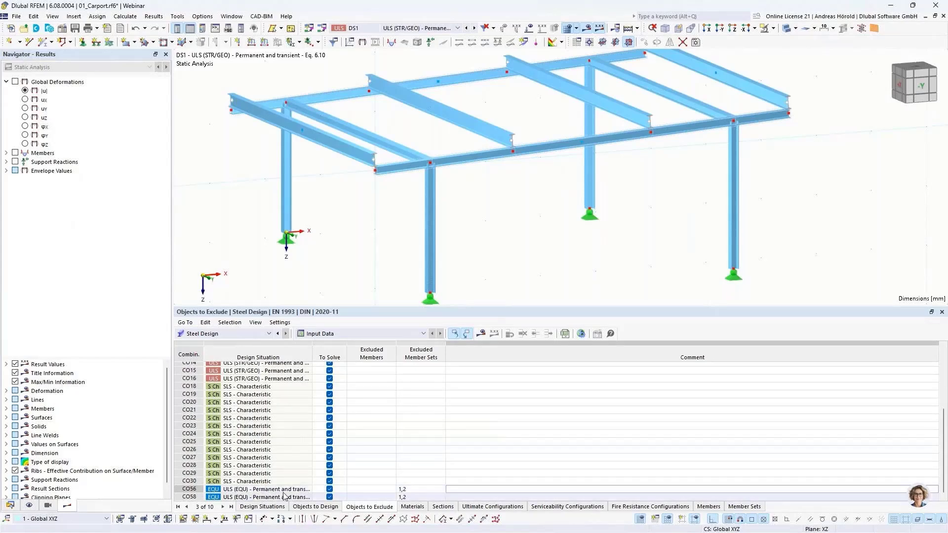
Enable Display Results by Design Situation in the global settings for steel design
{"action": "left_click", "coordinate": [11, 506]}
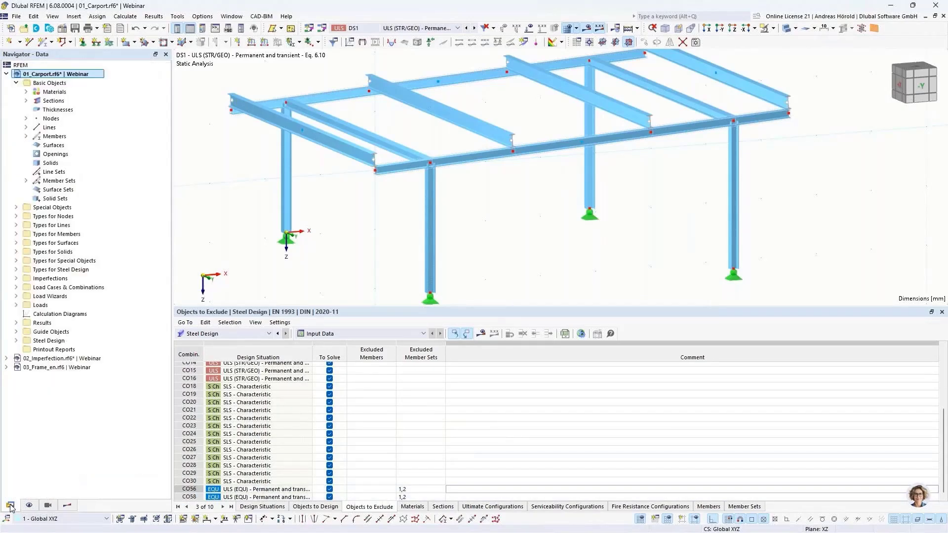
{"action": "right_click", "coordinate": [61, 342]}
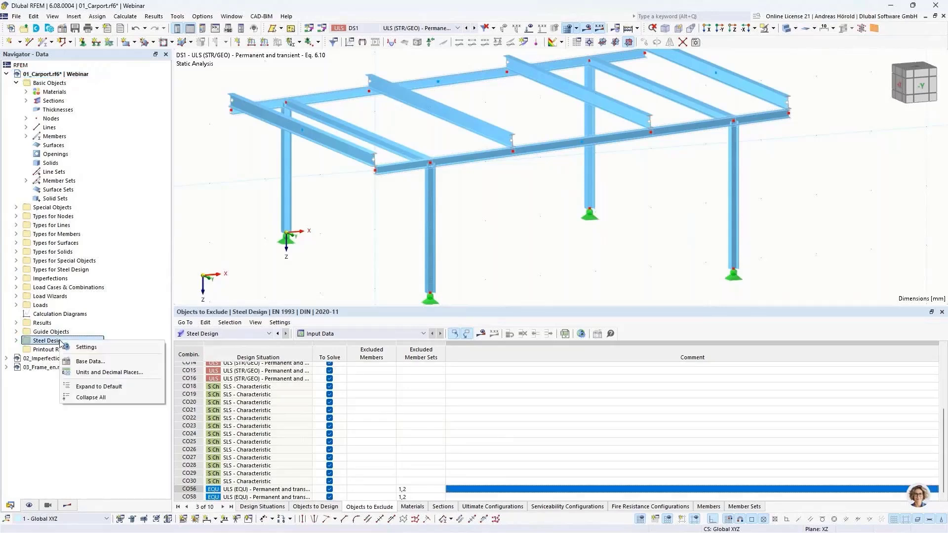
{"action": "left_click", "coordinate": [90, 347]}
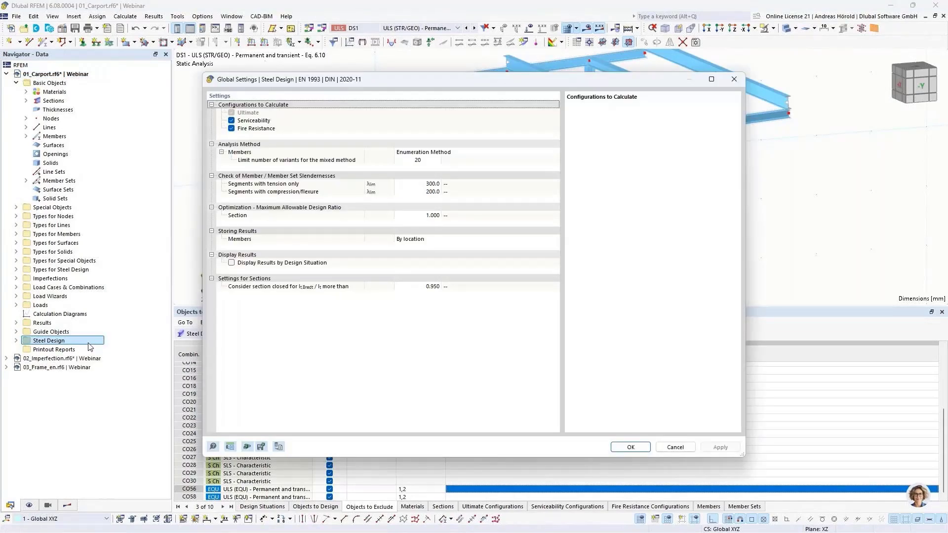
{"action": "left_click", "coordinate": [232, 263]}
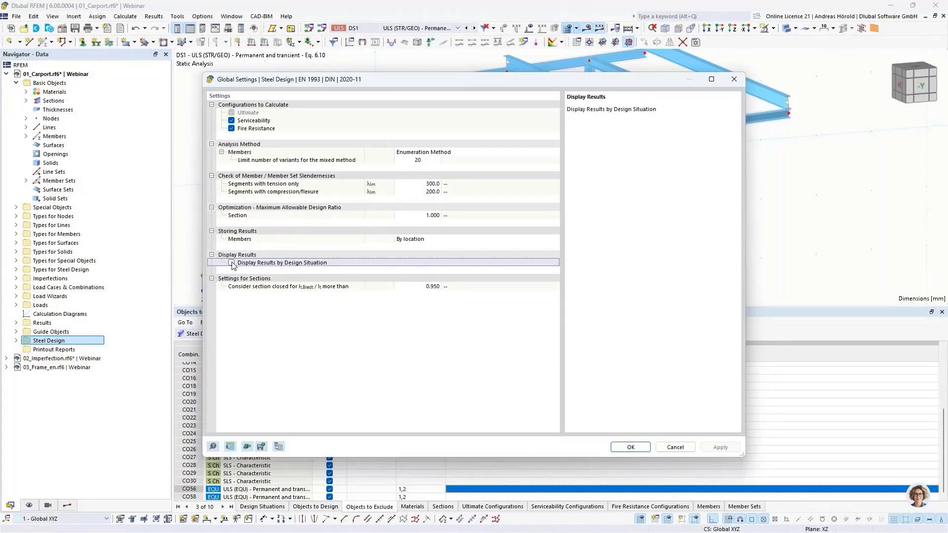
{"action": "left_click", "coordinate": [629, 450]}
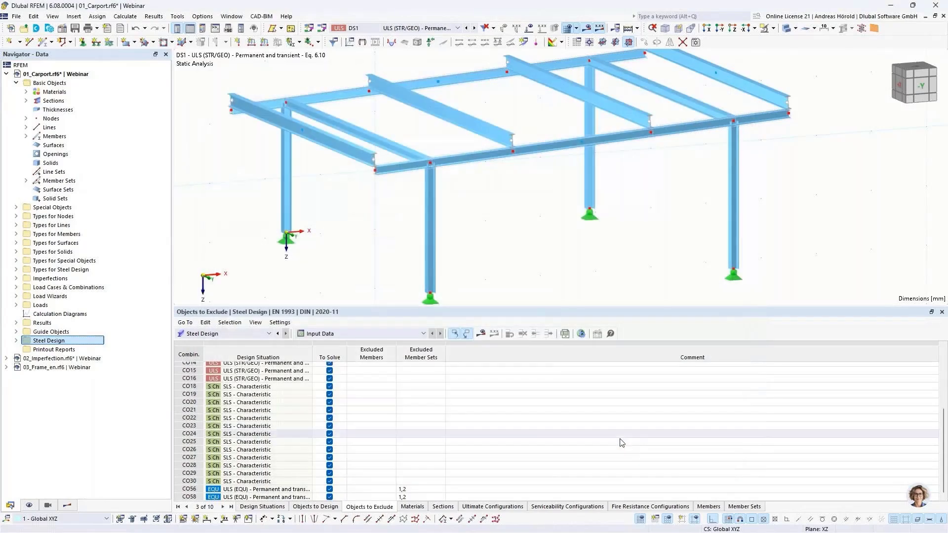
Recalculate the steel design and examine the design ratios by member set for each design situation
{"action": "left_click", "coordinate": [481, 334]}
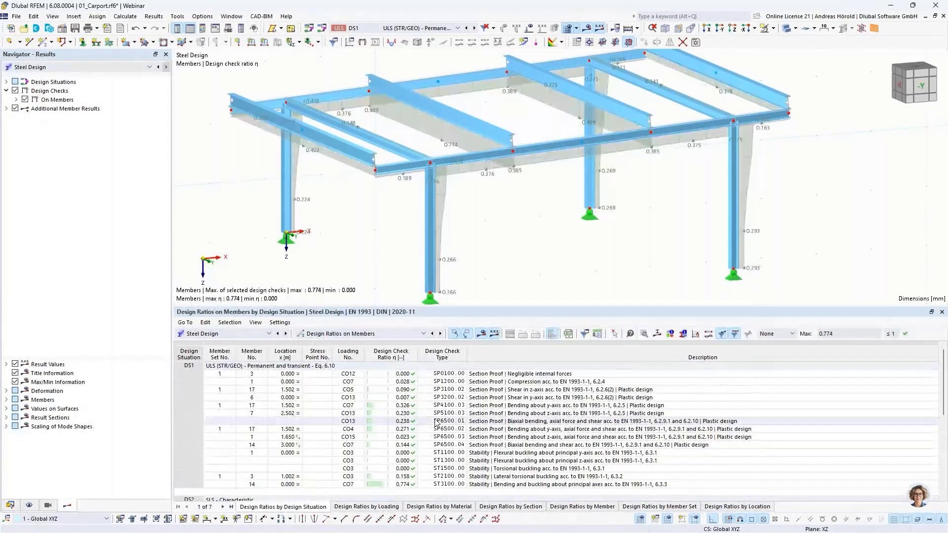
{"action": "left_click", "coordinate": [666, 508]}
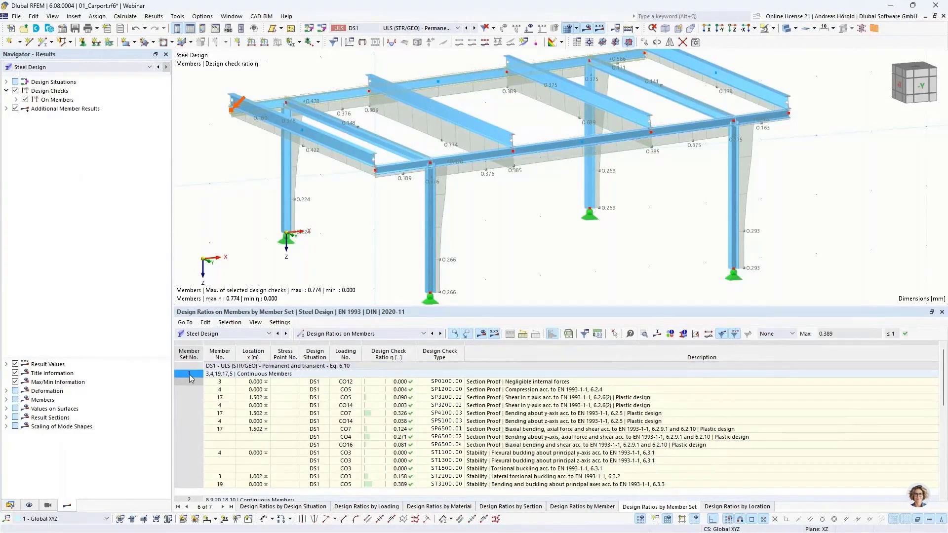
{"action": "scroll", "coordinate": [221, 415], "scroll_direction": "down", "scroll_amount": 1}
{"action": "scroll", "coordinate": [222, 415], "scroll_direction": "down", "scroll_amount": 2}
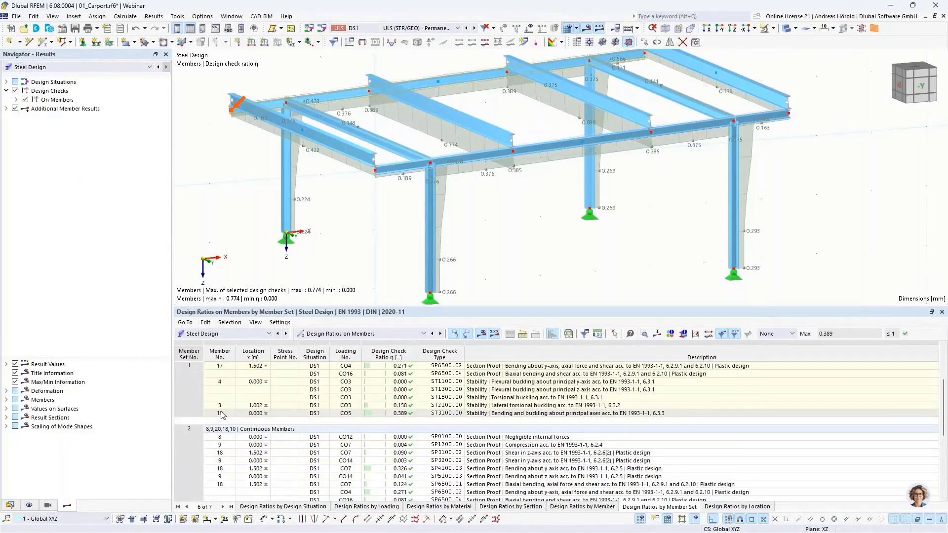
{"action": "scroll", "coordinate": [219, 429], "scroll_direction": "down", "scroll_amount": 2}
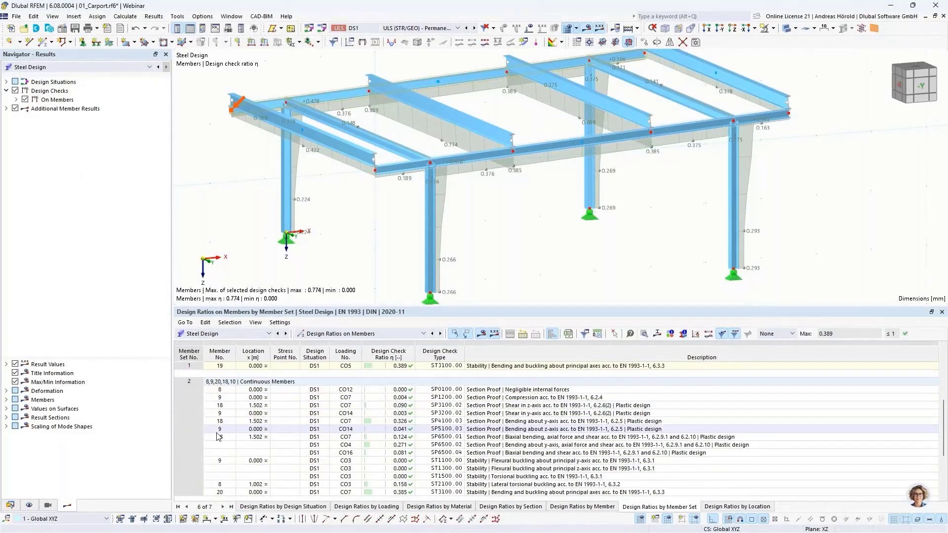
{"action": "scroll", "coordinate": [218, 436], "scroll_direction": "down", "scroll_amount": 3}
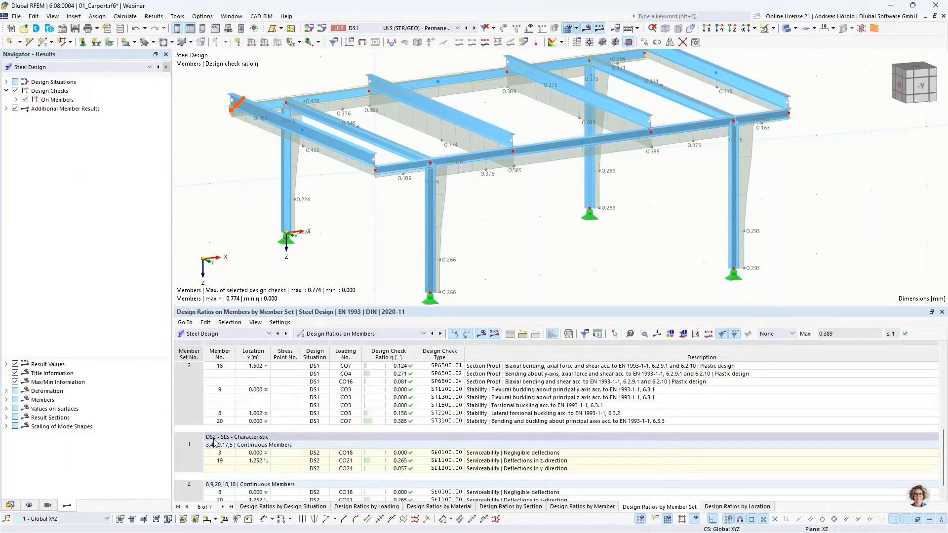
{"action": "left_click", "coordinate": [192, 453]}
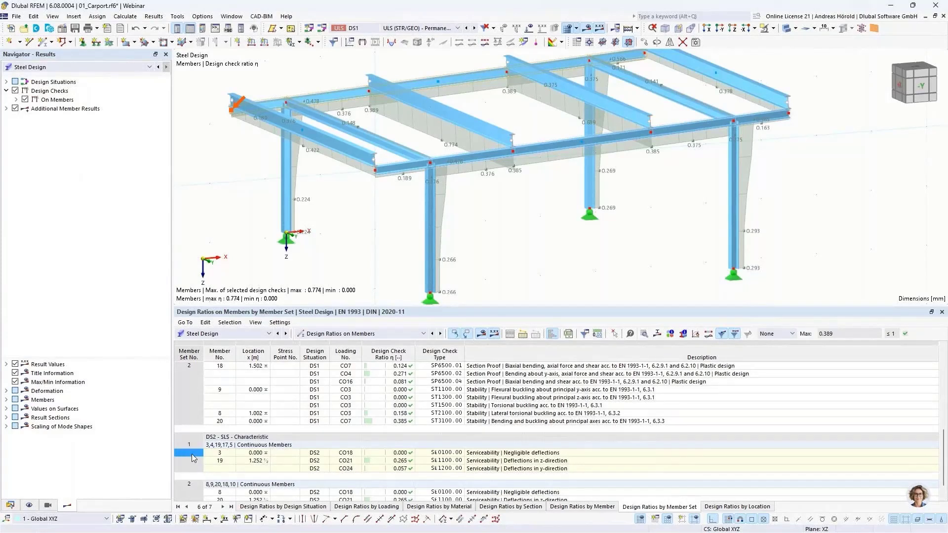
{"action": "scroll", "coordinate": [213, 469], "scroll_direction": "down", "scroll_amount": 1}
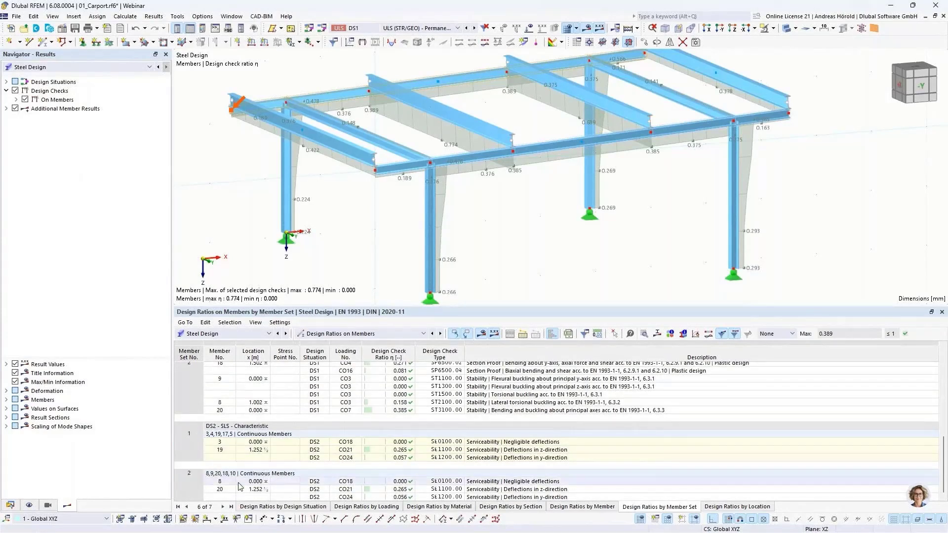
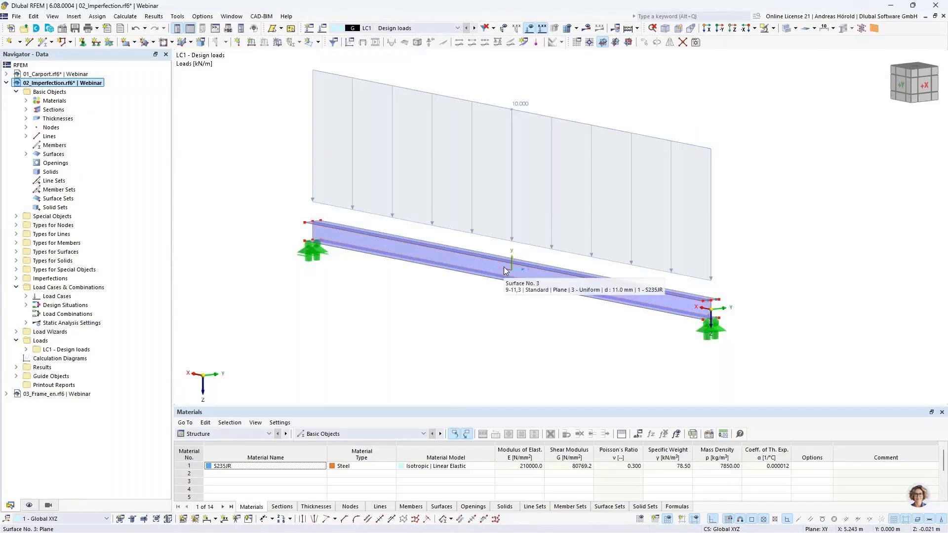
Check the section defined in the 02_Imperfection model and calculate LC1 Design loads to display the beam's global deformations
{"action": "scroll", "coordinate": [506, 260], "scroll_direction": "up", "scroll_amount": 3}
{"action": "scroll", "coordinate": [505, 259], "scroll_direction": "up", "scroll_amount": 2}
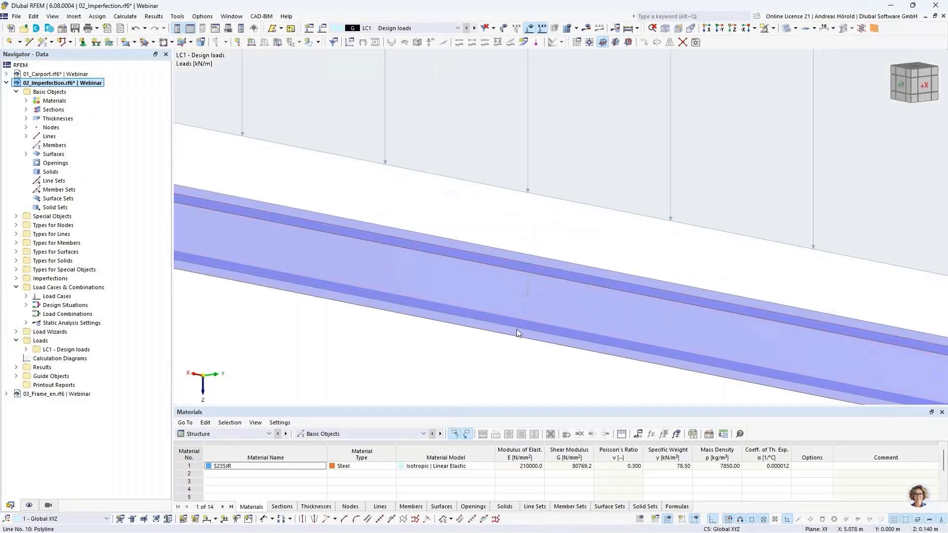
{"action": "scroll", "coordinate": [516, 328], "scroll_direction": "down", "scroll_amount": 5}
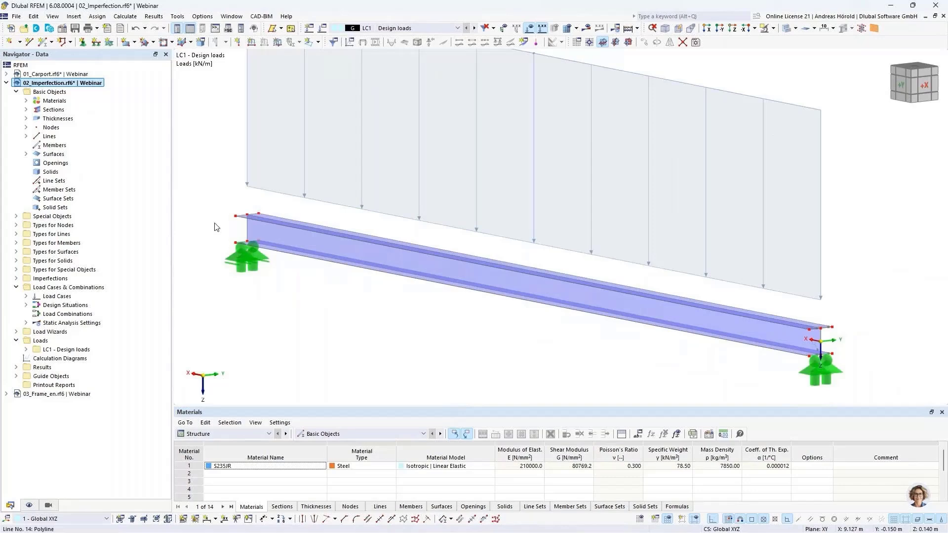
{"action": "left_click", "coordinate": [26, 109]}
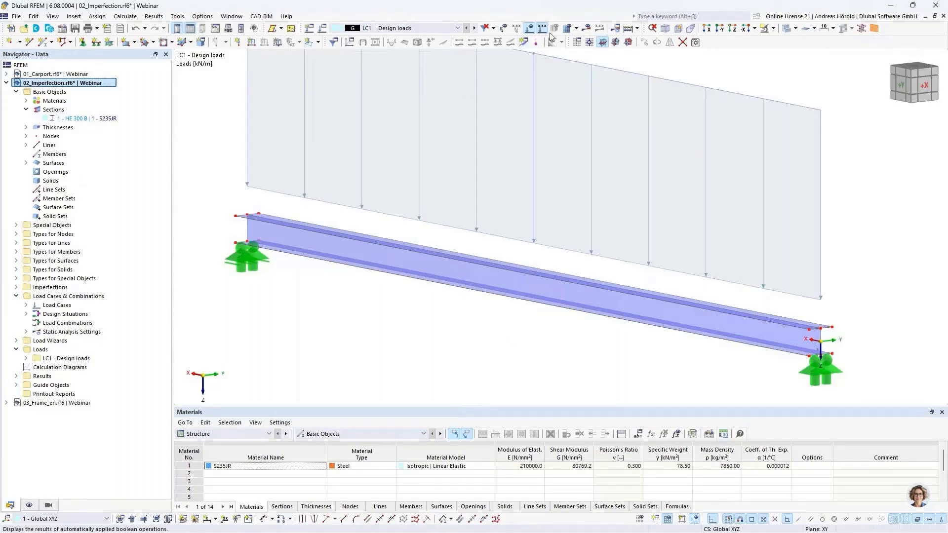
{"action": "left_click", "coordinate": [585, 28]}
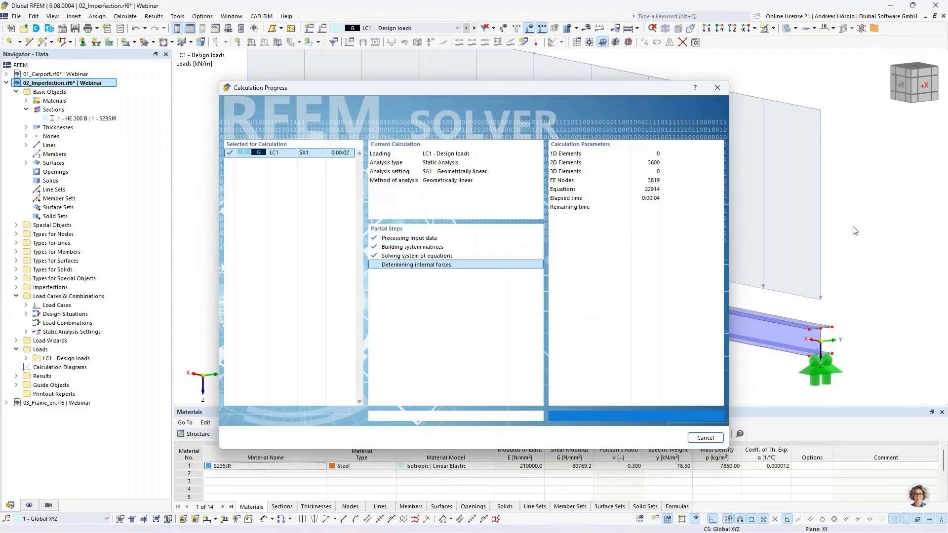
{"action": "middle_click_drag", "start_coordinate": [854, 231], "coordinate": [772, 255], "text": "ctrl"}
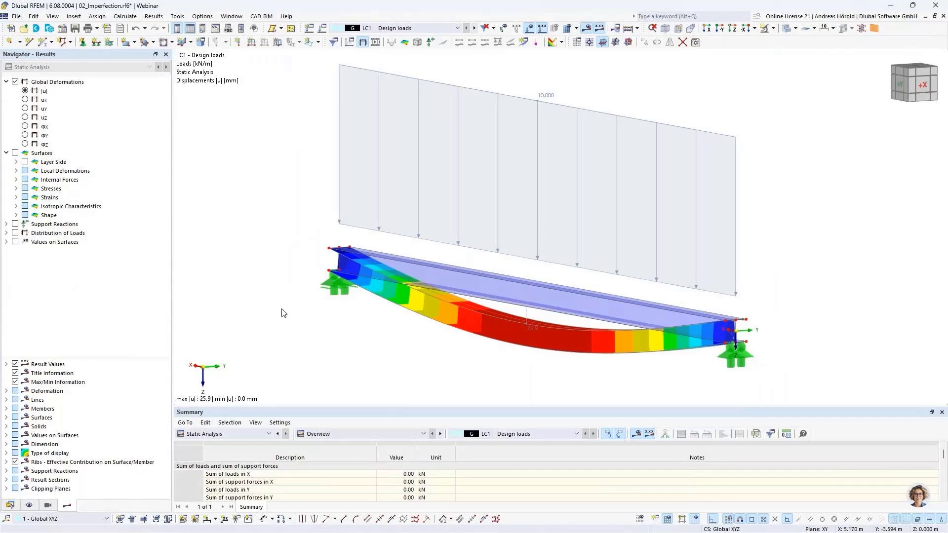
Activate the Structure Stability add-on in the base data of the 02_Imperfection model
{"action": "left_click", "coordinate": [63, 29]}
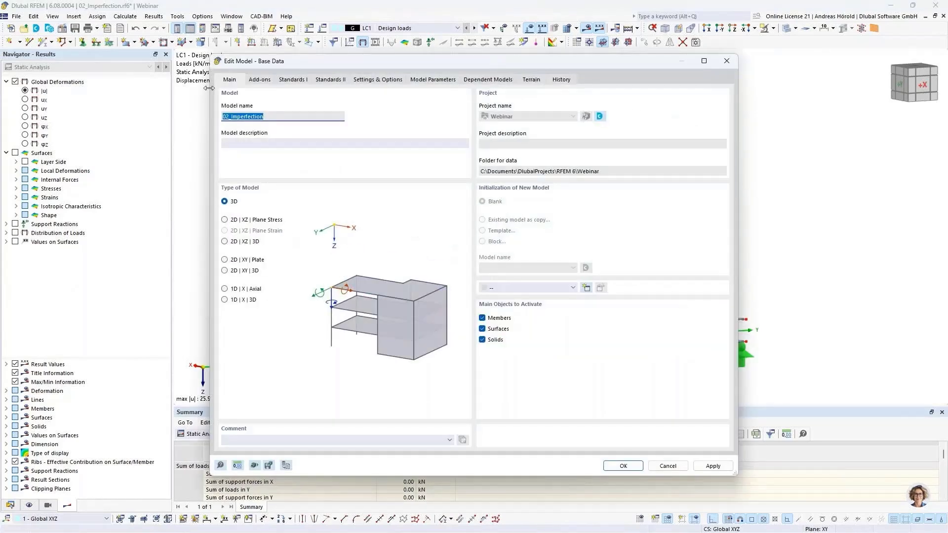
{"action": "left_click", "coordinate": [260, 80]}
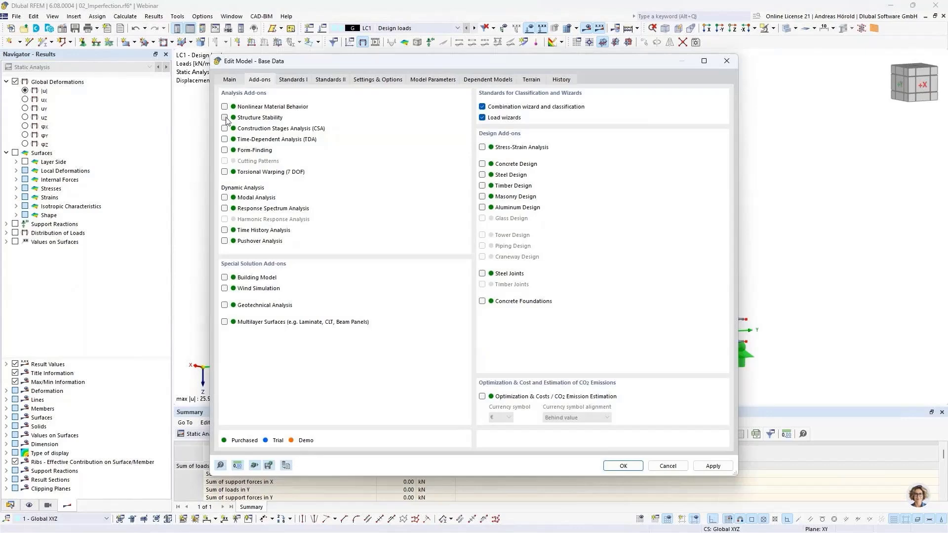
{"action": "left_click", "coordinate": [623, 466]}
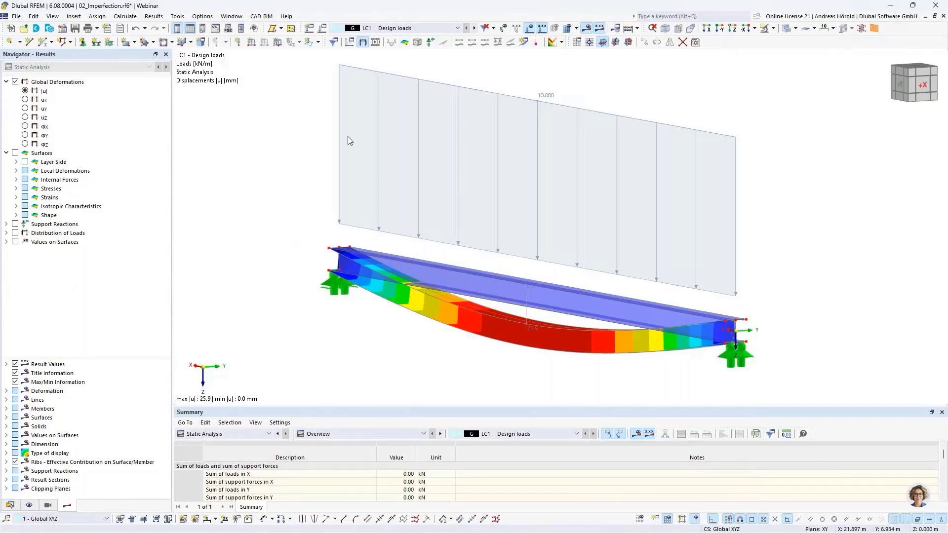
Activate the critical load calculation for LC1 Design loads with the ST1 eigenvalue method (Lanczos) settings and calculate it
{"action": "left_click", "coordinate": [321, 29]}
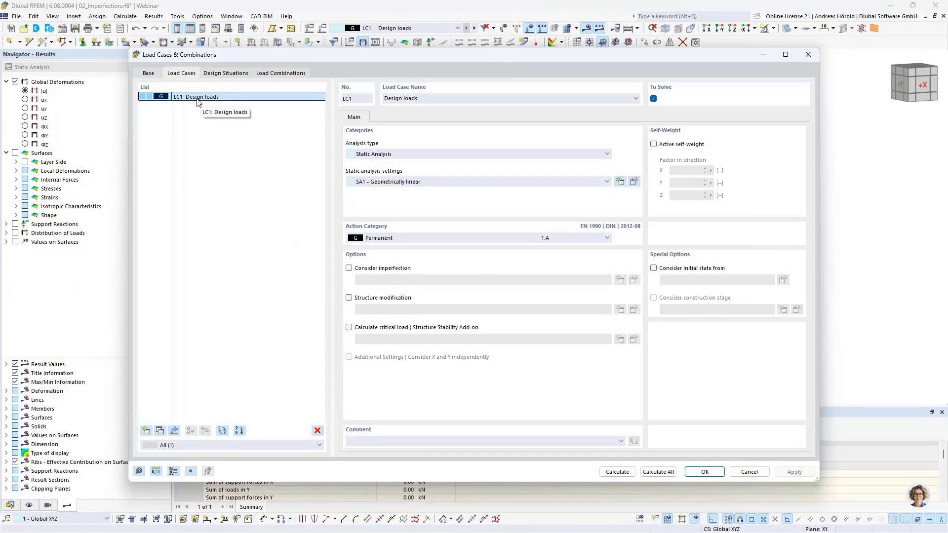
{"action": "left_click", "coordinate": [348, 327]}
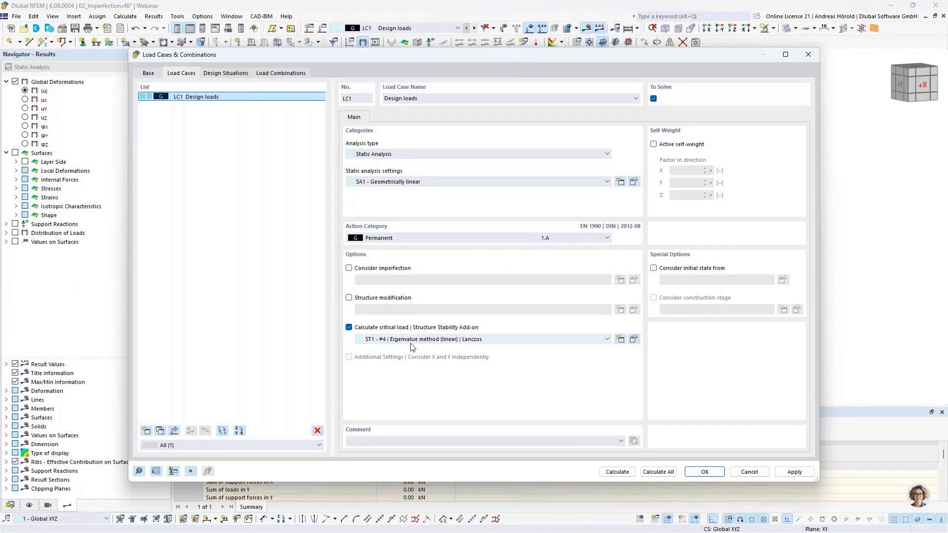
{"action": "left_click", "coordinate": [634, 340]}
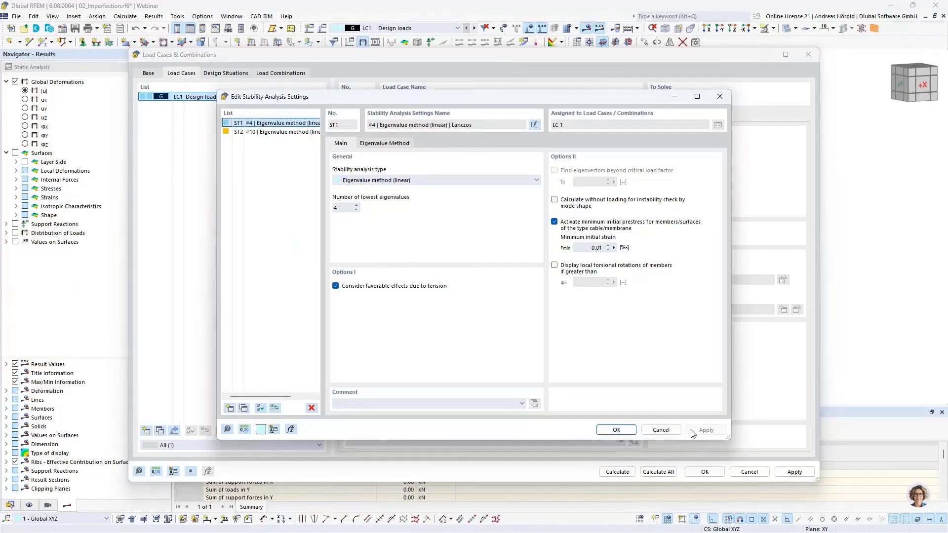
{"action": "left_click", "coordinate": [661, 430]}
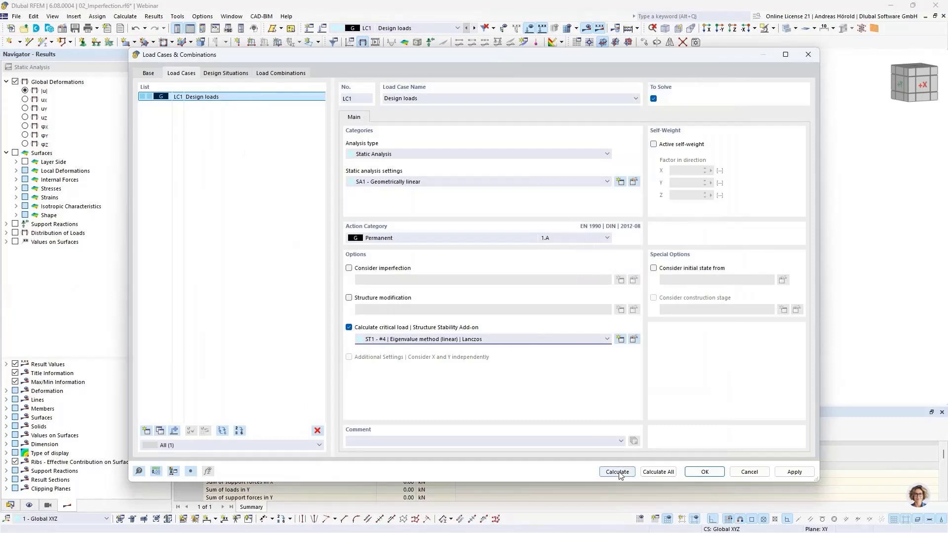
{"action": "left_click", "coordinate": [616, 472]}
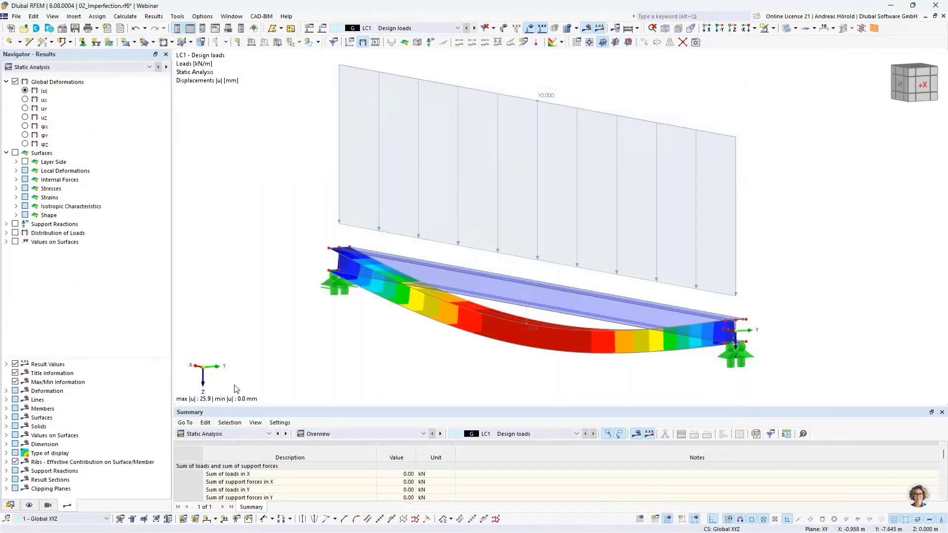
Display the critical load factors from the stability analysis and enlarge the results table
{"action": "left_click", "coordinate": [228, 433]}
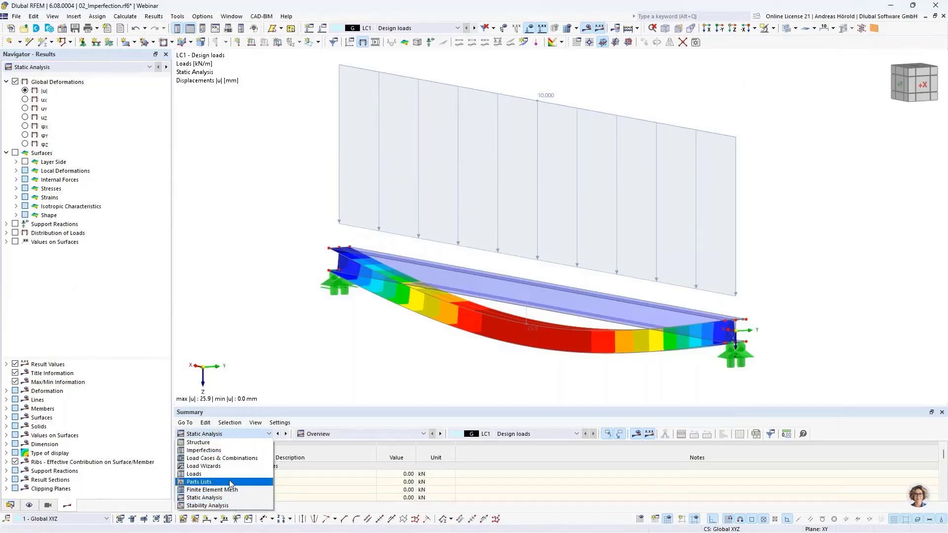
{"action": "left_click", "coordinate": [208, 505]}
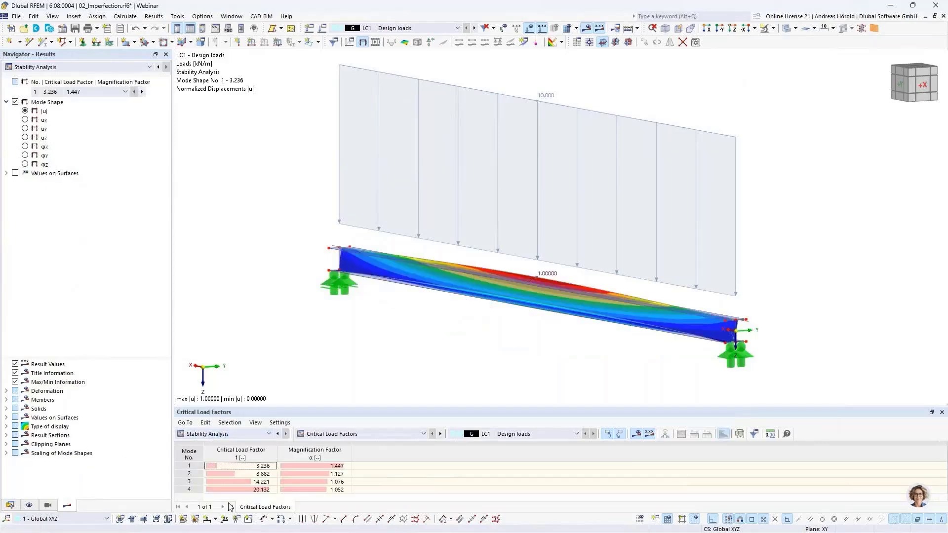
{"action": "double_click", "coordinate": [436, 405]}
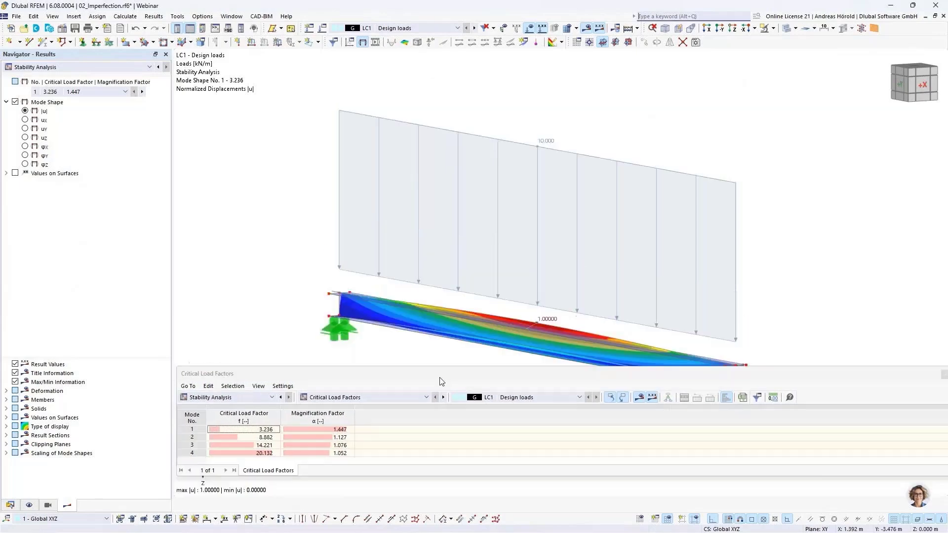
{"action": "double_click", "coordinate": [517, 374]}
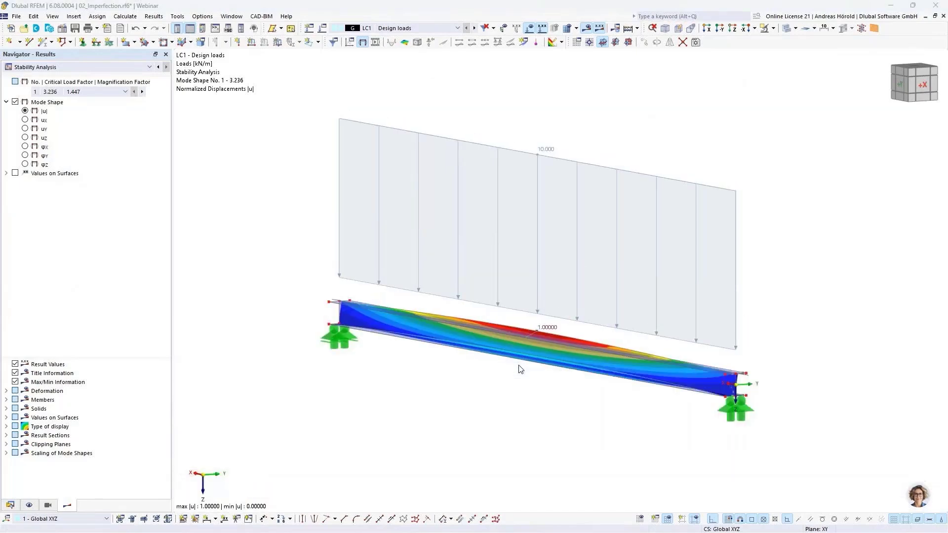
{"action": "left_click_drag", "start_coordinate": [438, 406], "coordinate": [438, 361]}
Examine the beam's mode shapes 1 to 4 from different angles, ending with mode shape 1
{"action": "middle_click_drag", "start_coordinate": [442, 333], "coordinate": [331, 237], "text": "ctrl"}
{"action": "left_click", "coordinate": [260, 420]}
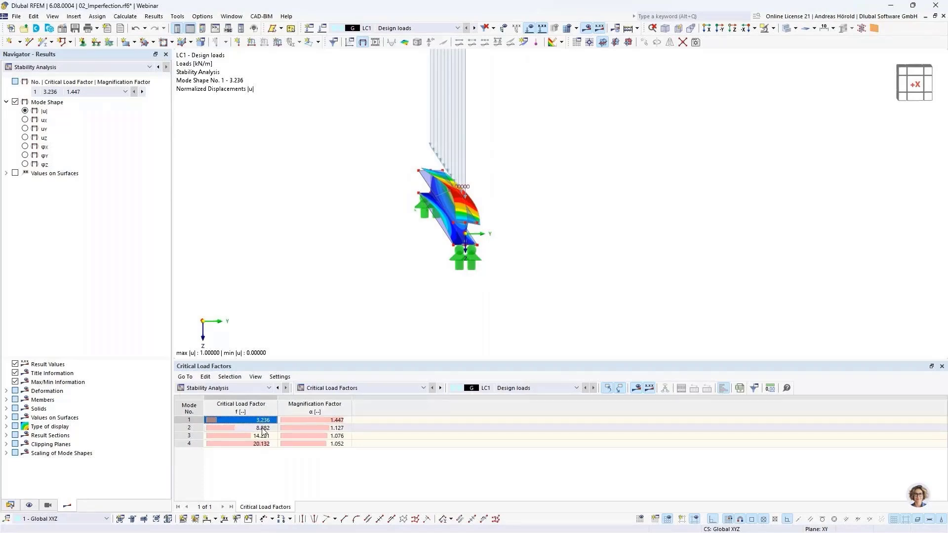
{"action": "left_click", "coordinate": [263, 428]}
{"action": "left_click", "coordinate": [262, 436]}
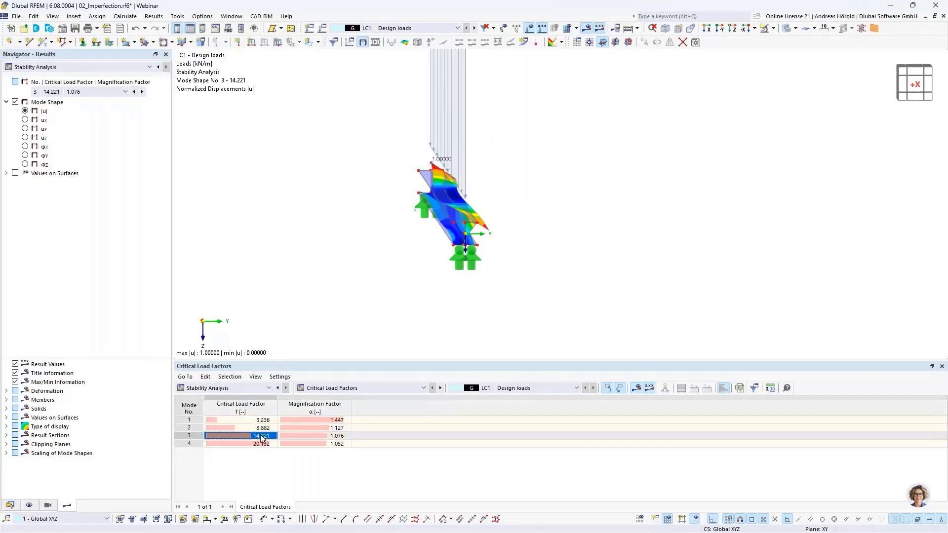
{"action": "left_click", "coordinate": [263, 443]}
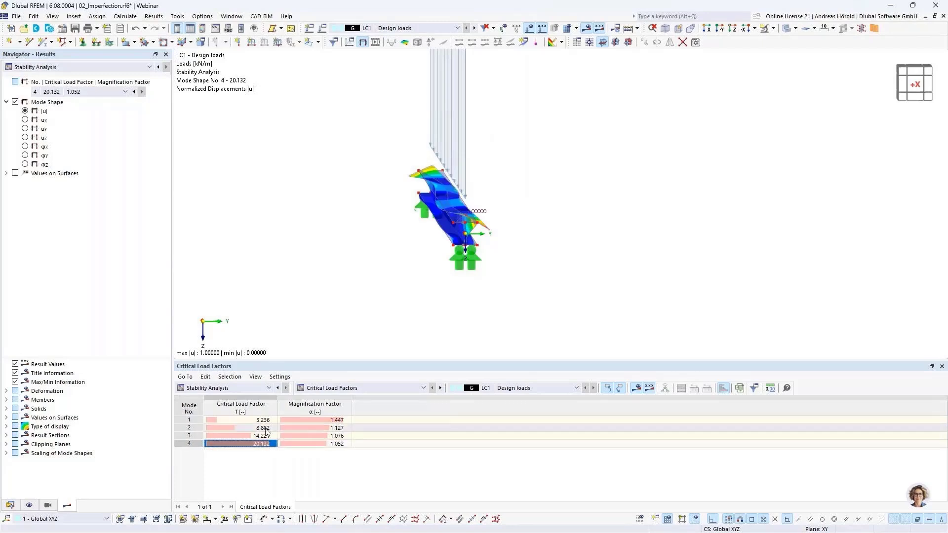
{"action": "left_click", "coordinate": [266, 421]}
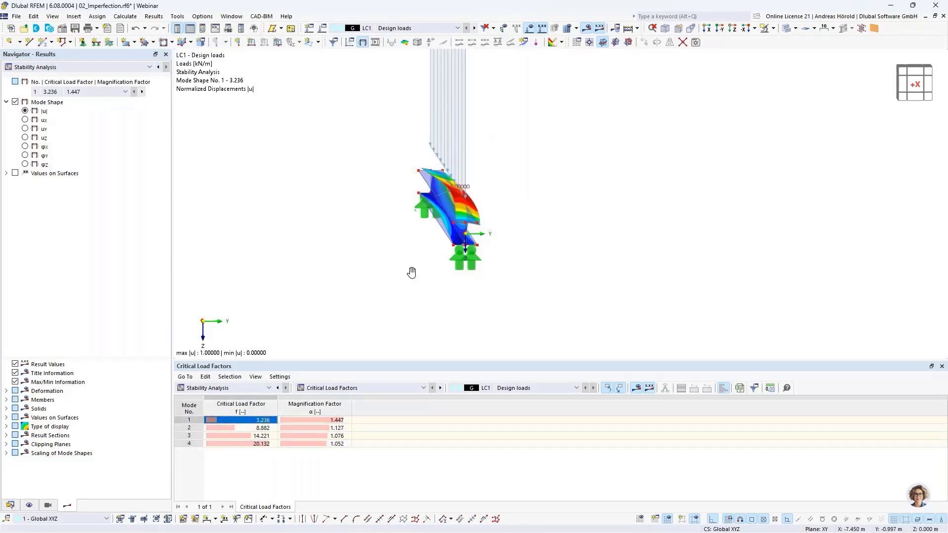
{"action": "middle_click_drag", "start_coordinate": [413, 269], "coordinate": [431, 277], "text": "ctrl"}
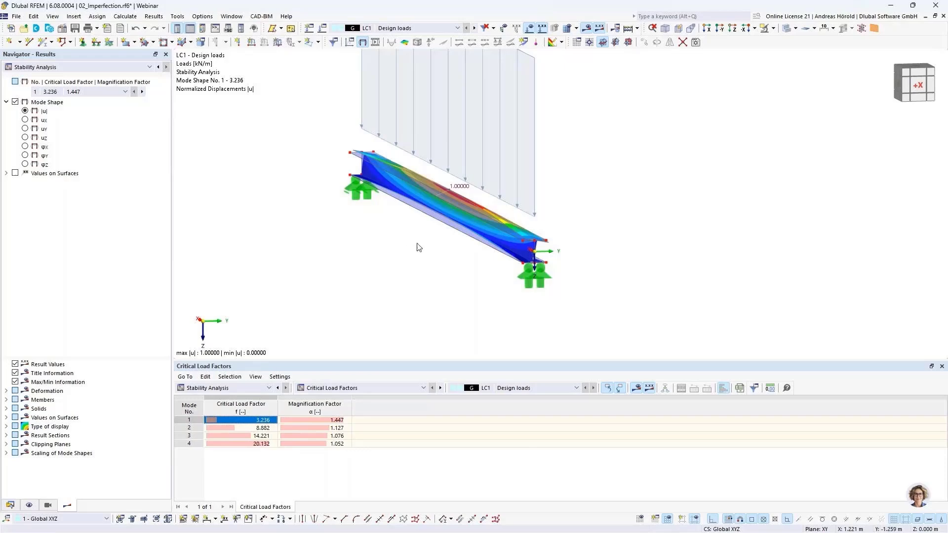
{"action": "middle_click_drag", "start_coordinate": [400, 246], "coordinate": [414, 276], "text": "ctrl"}
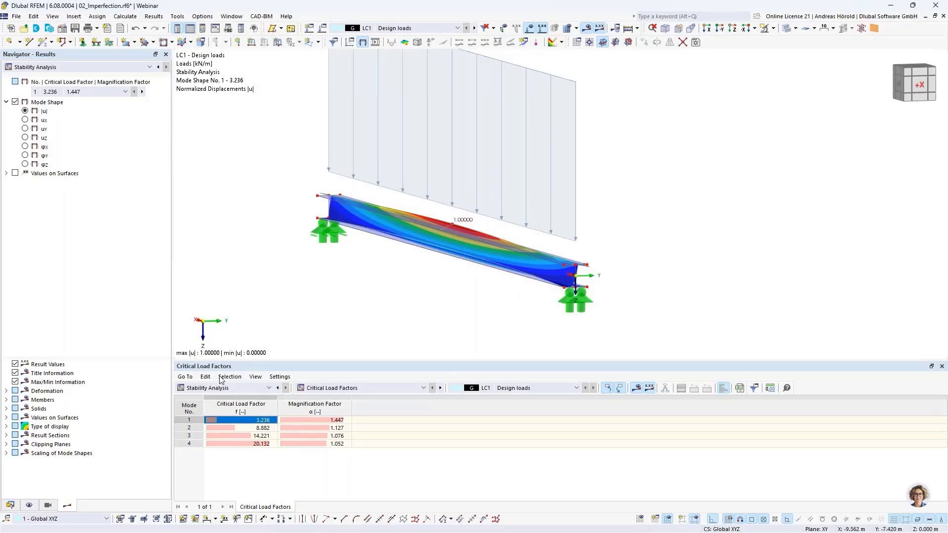
Start a new imperfection case of type Buckling Mode with Select Load Case as its source type
{"action": "left_click", "coordinate": [9, 505]}
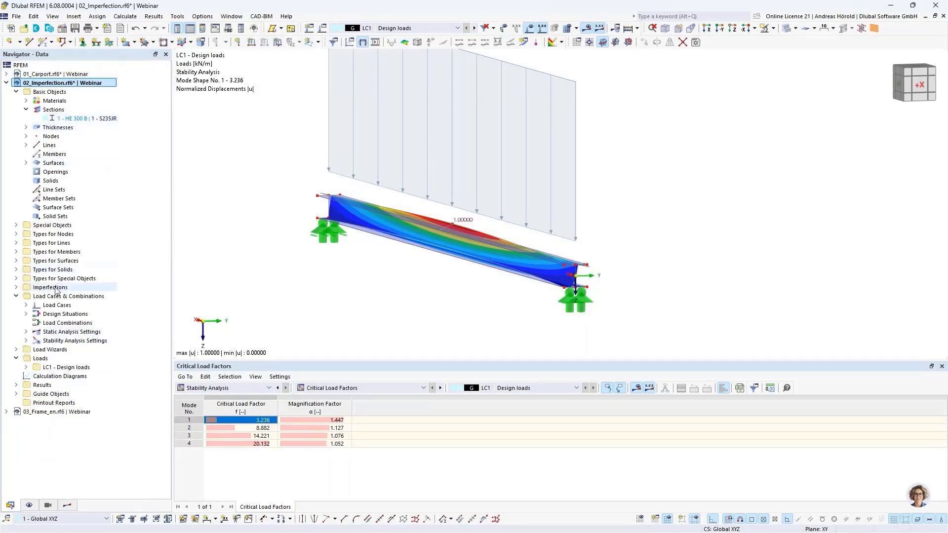
{"action": "double_click", "coordinate": [38, 289]}
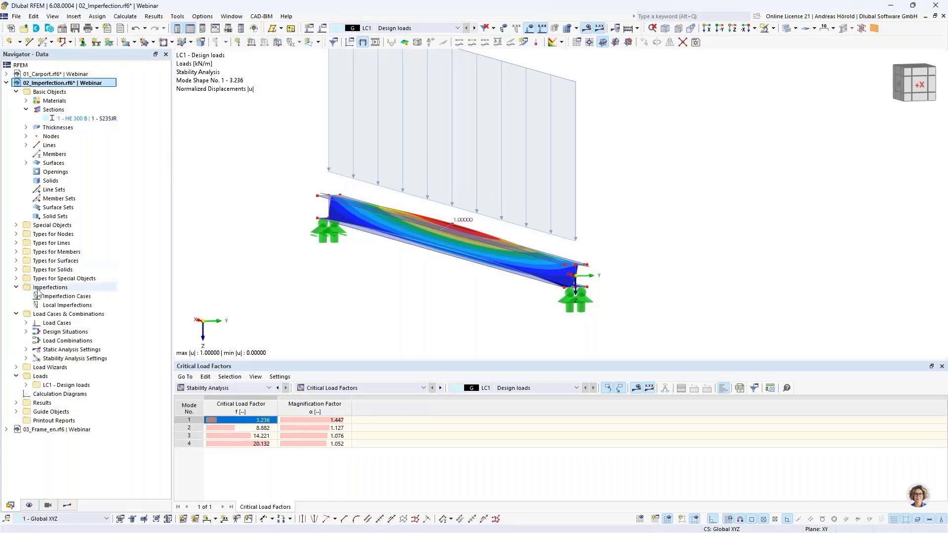
{"action": "right_click", "coordinate": [70, 298]}
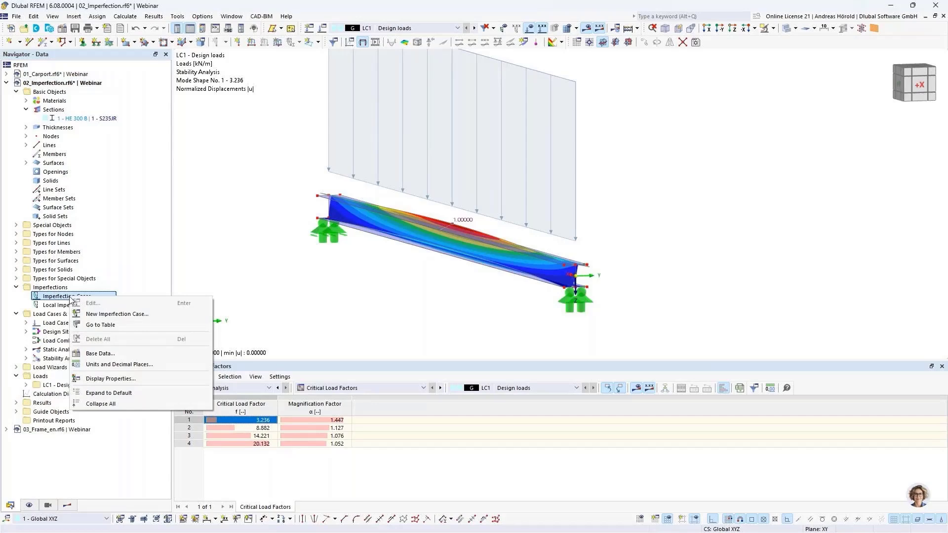
{"action": "left_click", "coordinate": [107, 315]}
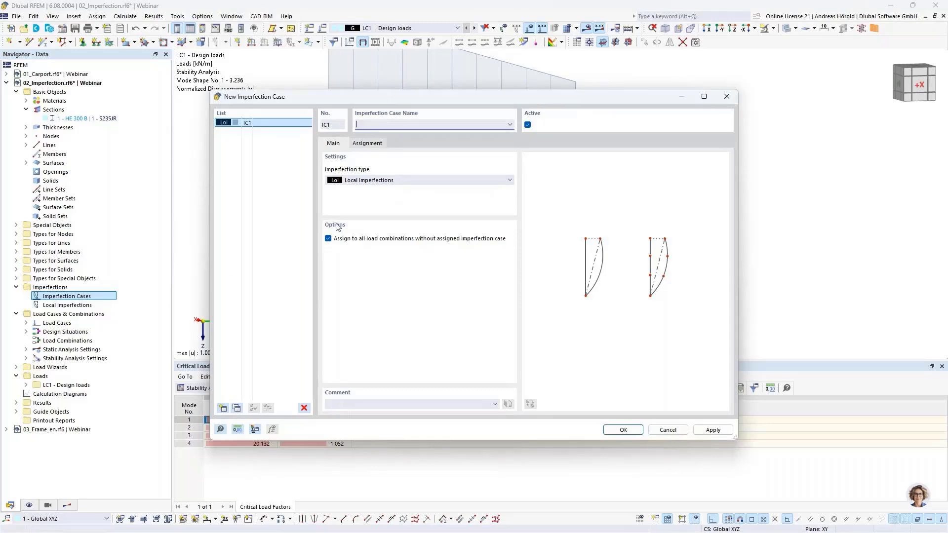
{"action": "left_click", "coordinate": [398, 180]}
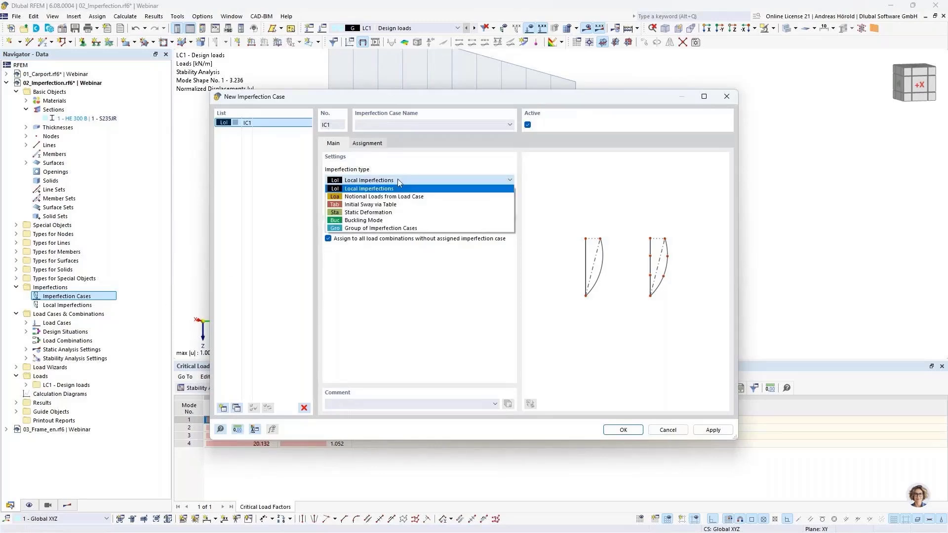
{"action": "left_click", "coordinate": [398, 221]}
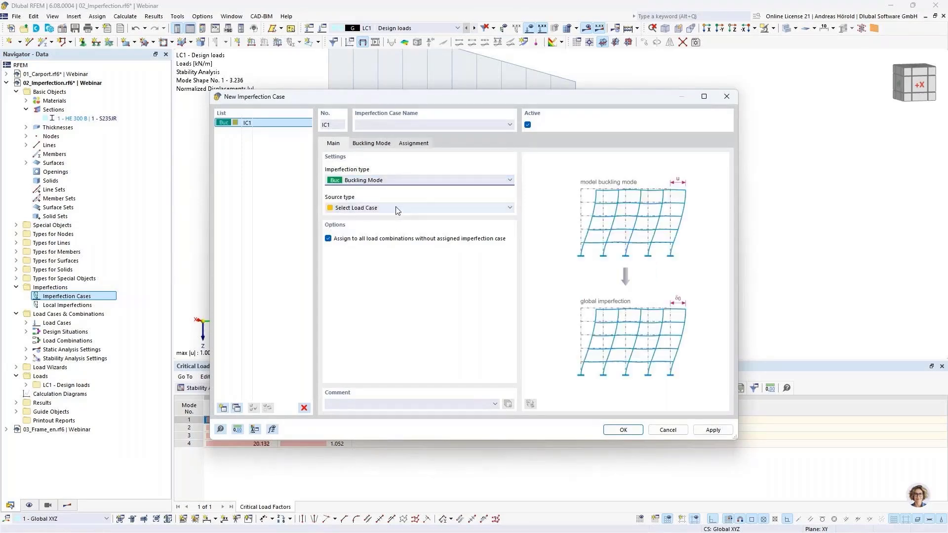
{"action": "left_click", "coordinate": [397, 208]}
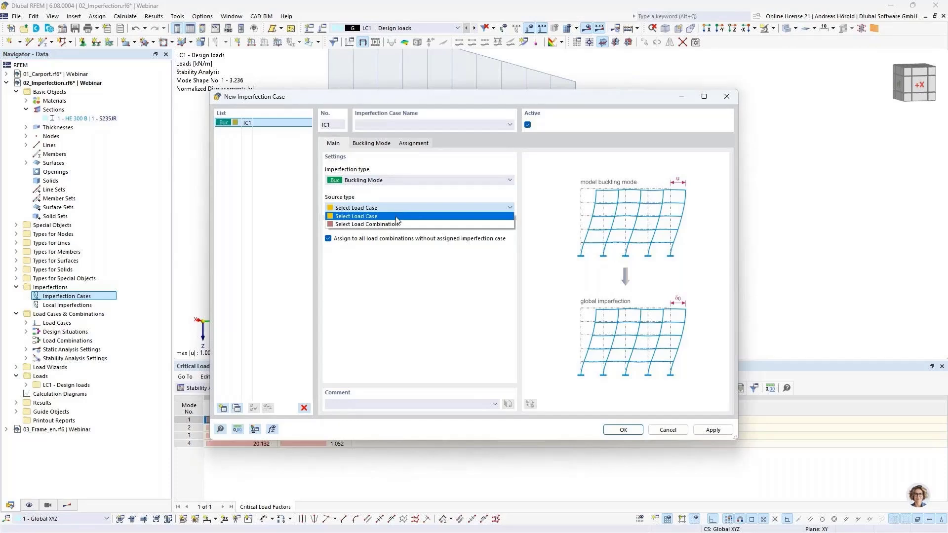
{"action": "left_click", "coordinate": [396, 216]}
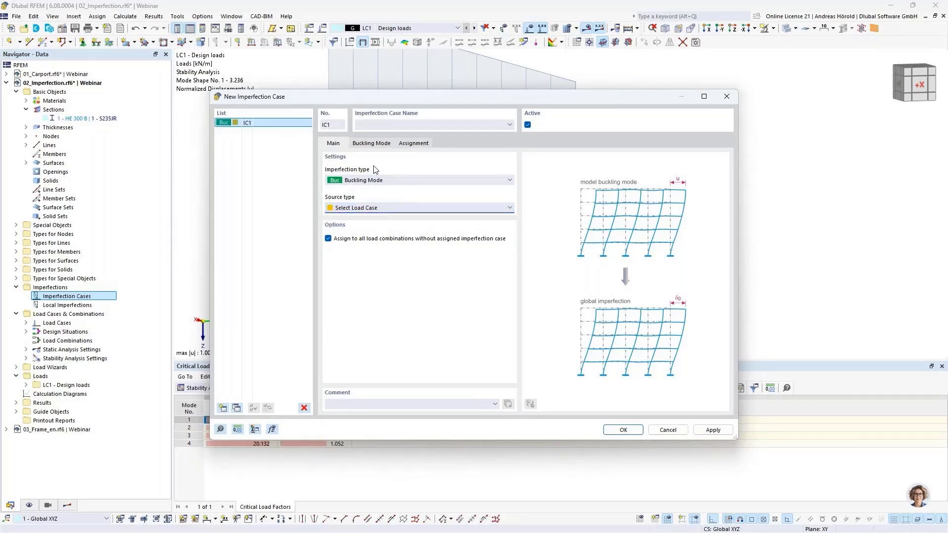
Set the buckling-mode imperfection's scaling direction to Spatial and its magnitude to 0.05 m, check the assignment and save the case
{"action": "left_click", "coordinate": [366, 144]}
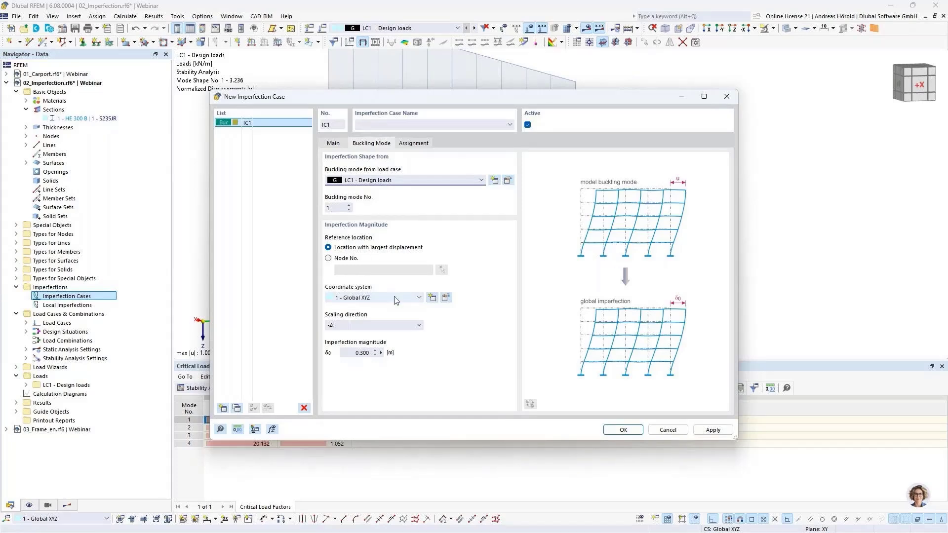
{"action": "left_click", "coordinate": [370, 327]}
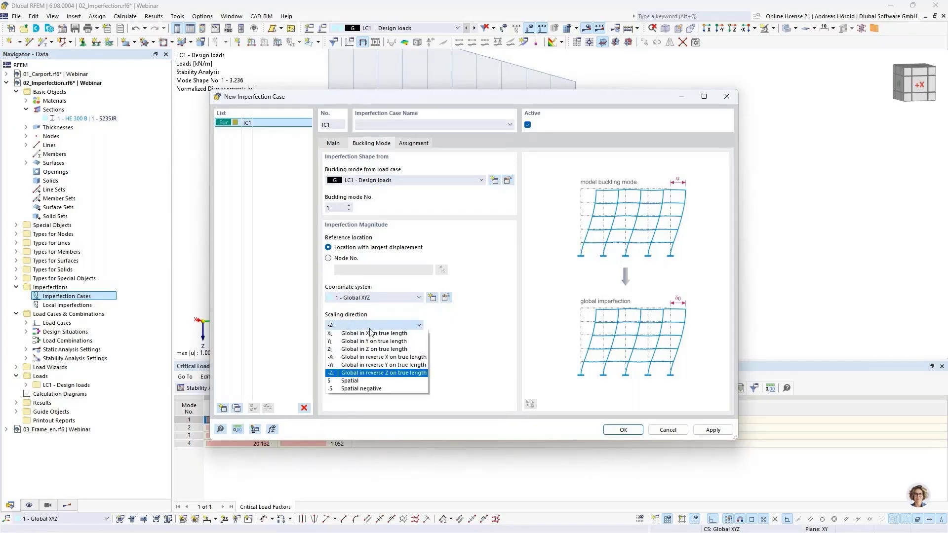
{"action": "left_click", "coordinate": [375, 381]}
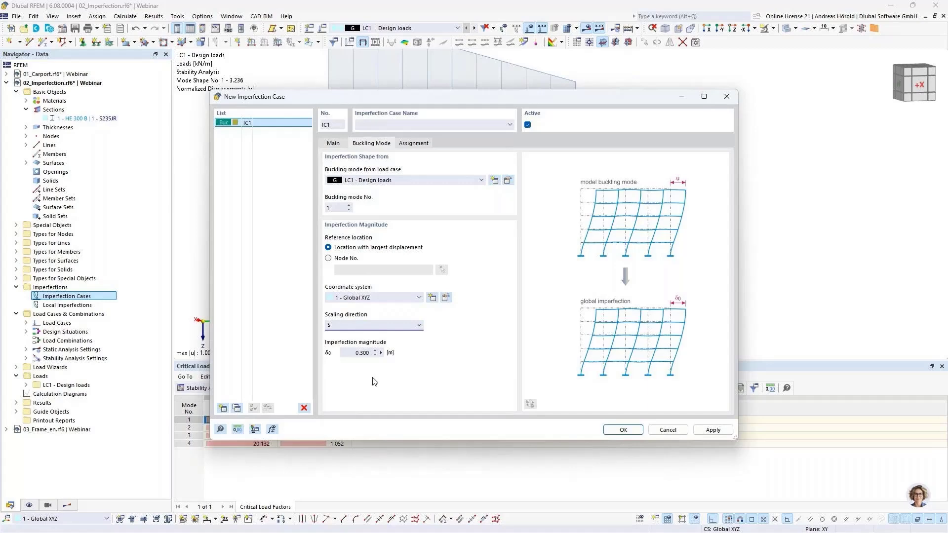
{"action": "left_click_drag", "start_coordinate": [359, 353], "coordinate": [388, 353]}
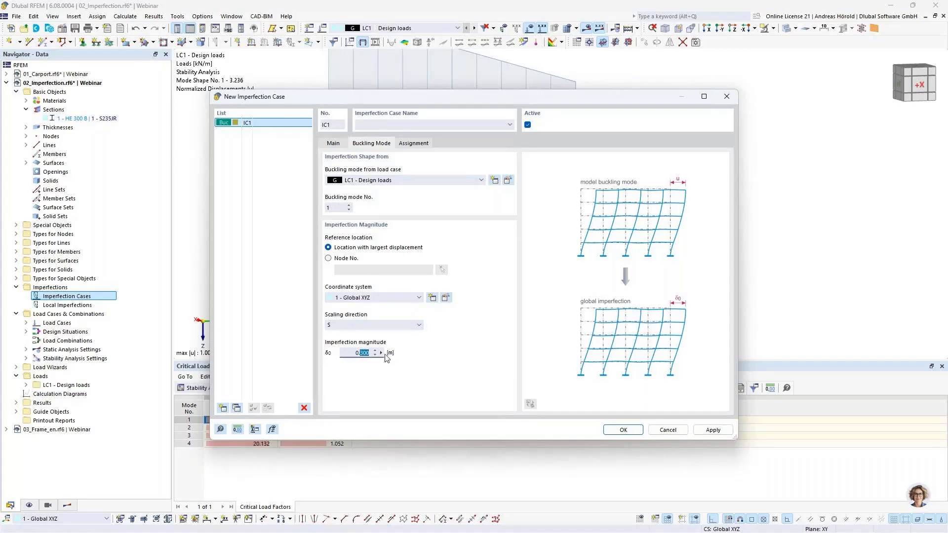
{"action": "type", "text": "05"}
{"action": "left_click", "coordinate": [413, 143]}
{"action": "left_click", "coordinate": [370, 144]}
{"action": "left_click", "coordinate": [623, 430]}
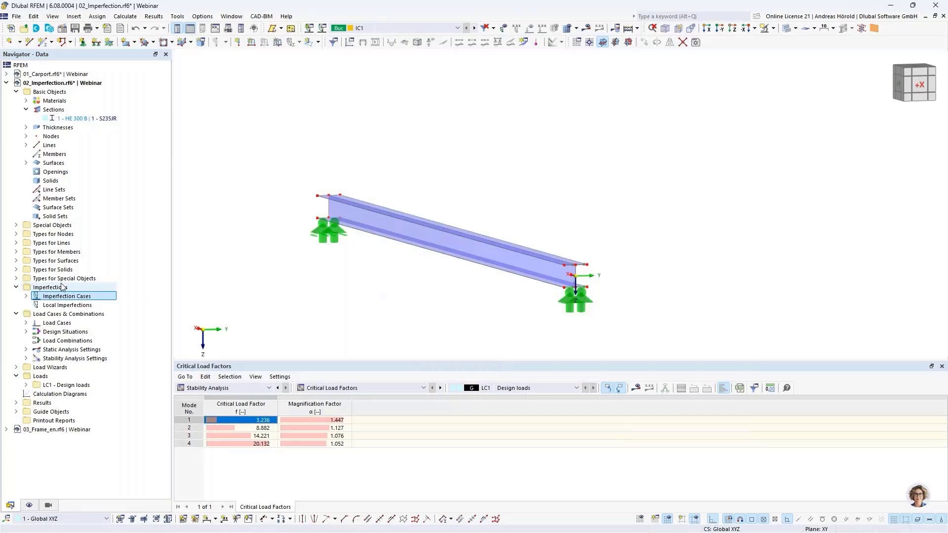
Add a new load combination and name it "without Imp"
{"action": "left_click", "coordinate": [26, 323]}
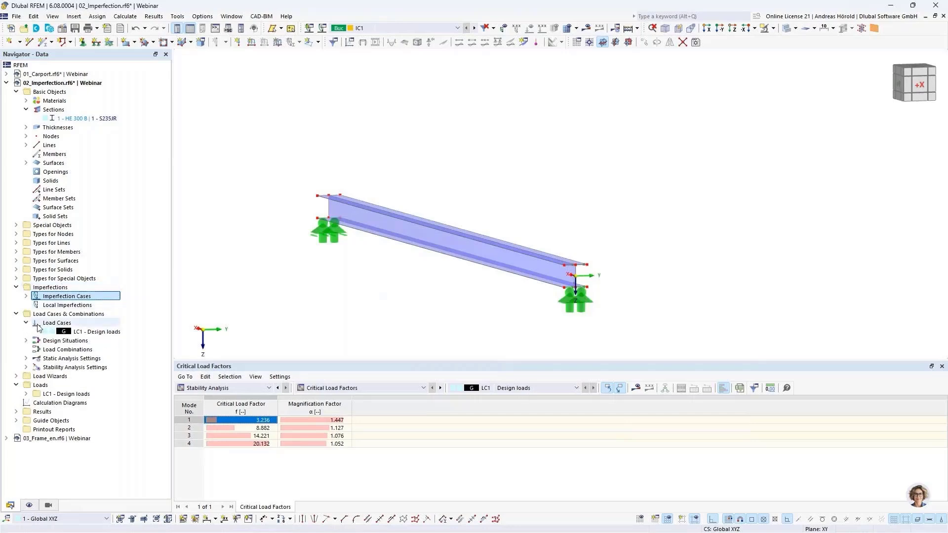
{"action": "double_click", "coordinate": [101, 332]}
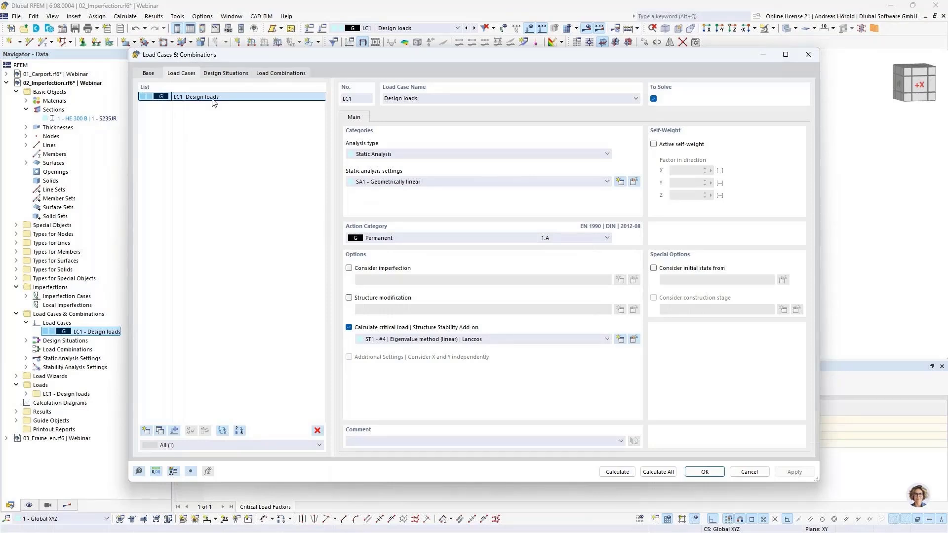
{"action": "left_click", "coordinate": [274, 73]}
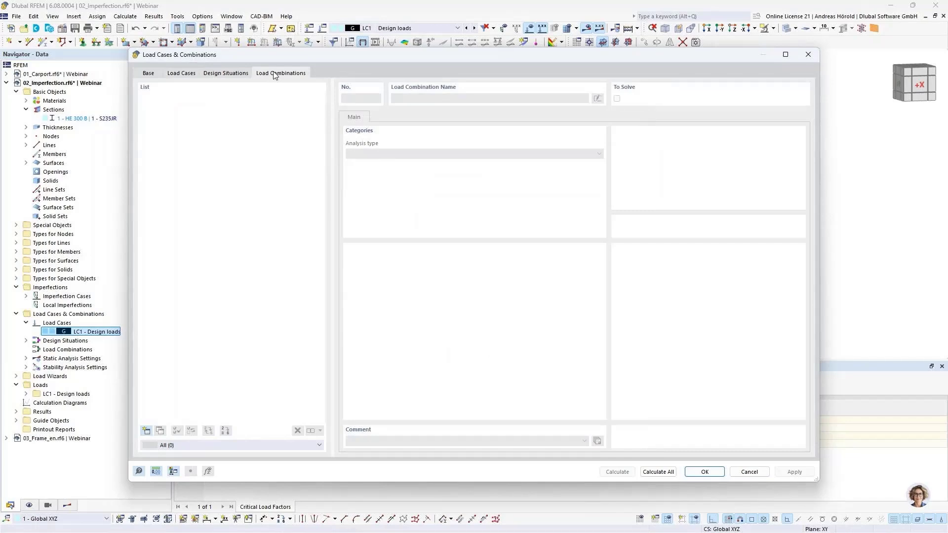
{"action": "left_click", "coordinate": [147, 431]}
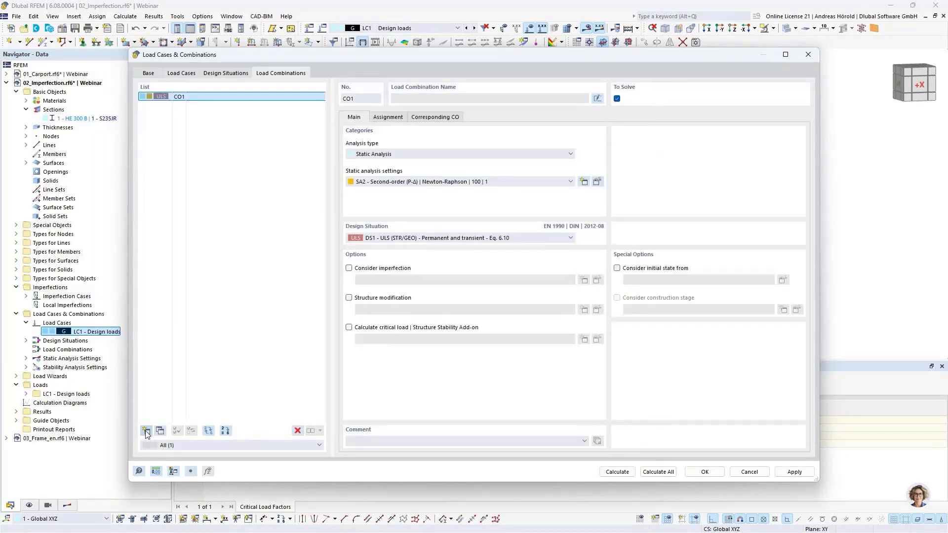
{"action": "left_click", "coordinate": [420, 98]}
{"action": "left_click", "coordinate": [597, 98]}
{"action": "type", "text": "without"}
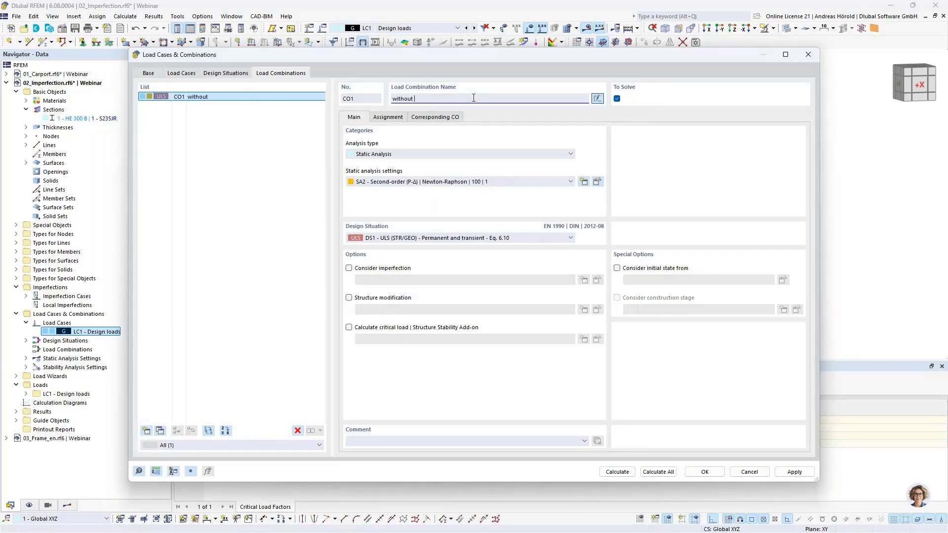
{"action": "type", "text": " Imp"}
Duplicate the "without Imp" load combination, rename the copy "with Imp" and make it consider imperfection case IC1
{"action": "left_click", "coordinate": [159, 432]}
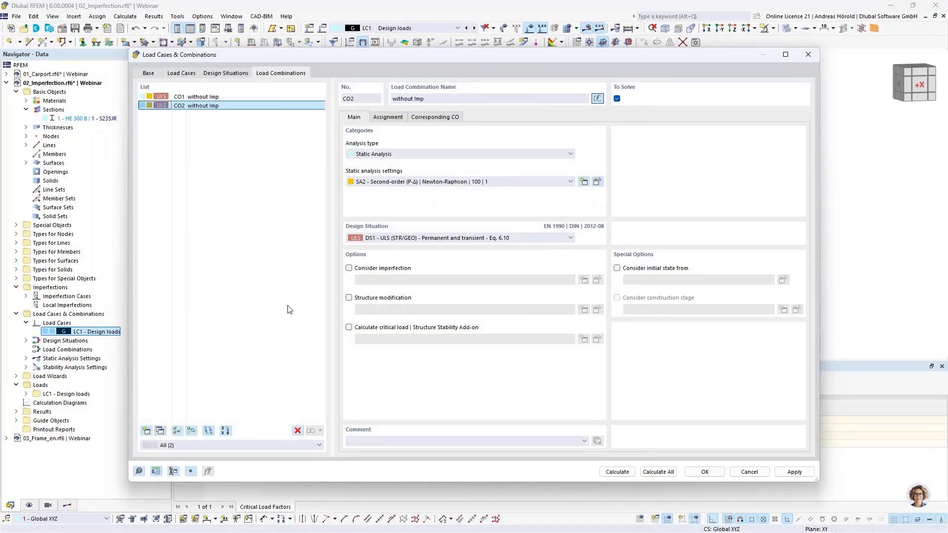
{"action": "left_click", "coordinate": [412, 99]}
{"action": "double_click", "coordinate": [413, 99]}
{"action": "left_click", "coordinate": [401, 98]}
{"action": "key", "text": "Delete"}
{"action": "key", "text": "Delete"}
{"action": "key", "text": "Delete"}
{"action": "key", "text": "Delete"}
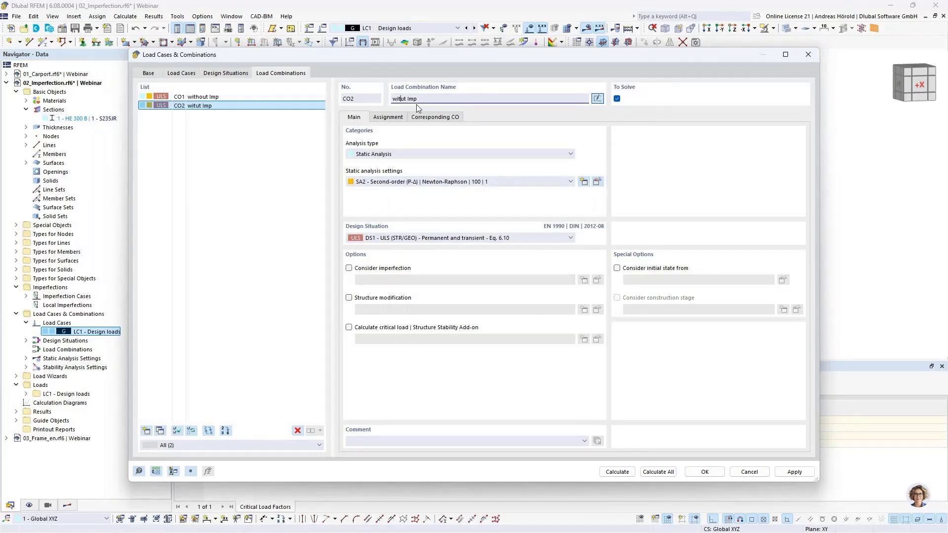
{"action": "type", "text": "h"}
{"action": "left_click", "coordinate": [349, 269]}
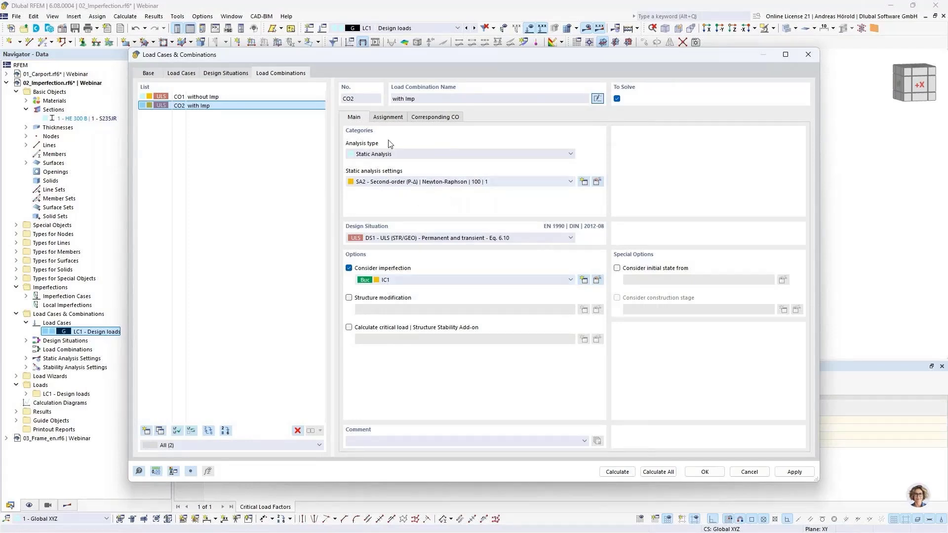
Assign load case LC1 Design loads with factor 1.00 to both load combinations and calculate everything
{"action": "left_click", "coordinate": [387, 119]}
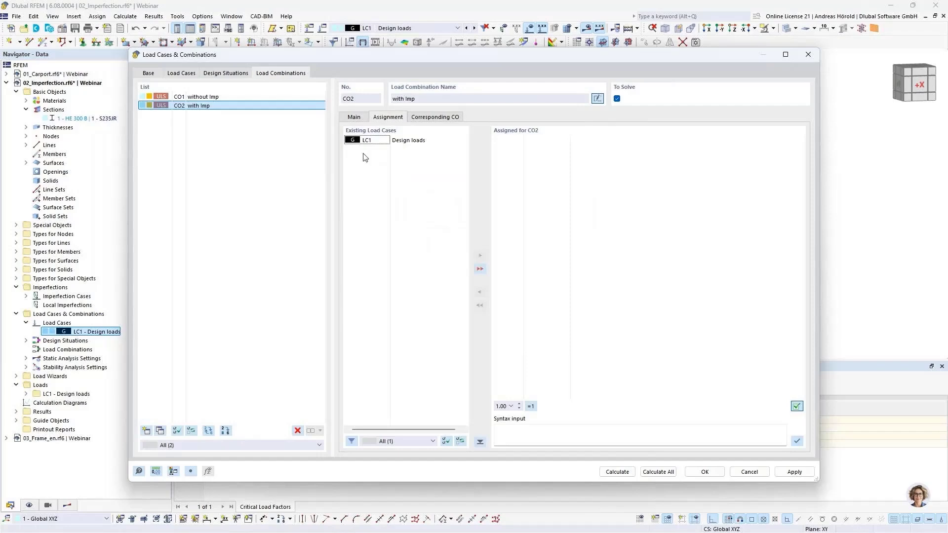
{"action": "double_click", "coordinate": [368, 139]}
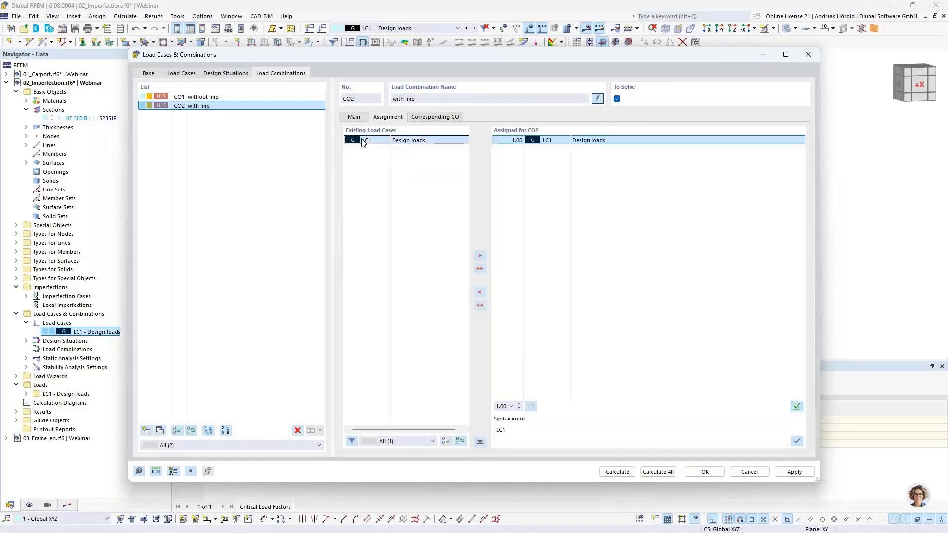
{"action": "left_click", "coordinate": [205, 97]}
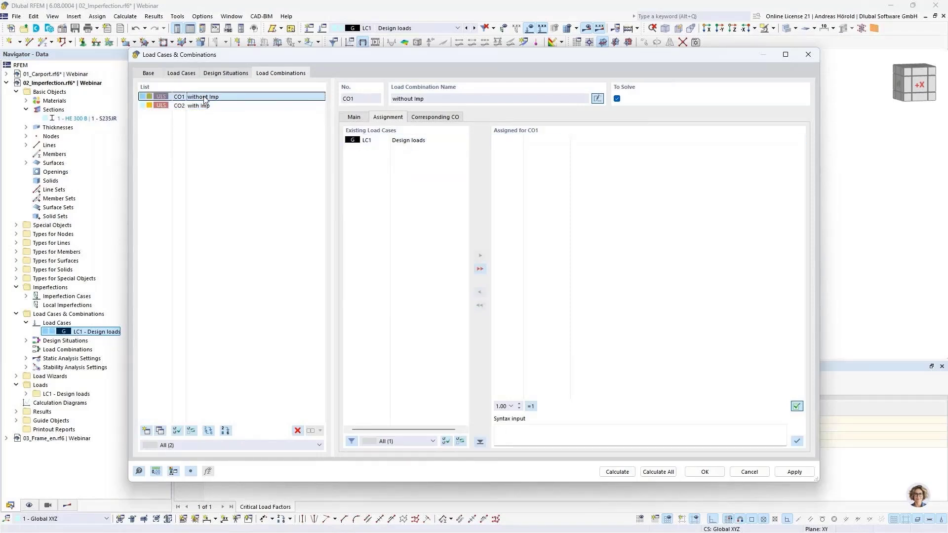
{"action": "double_click", "coordinate": [398, 141]}
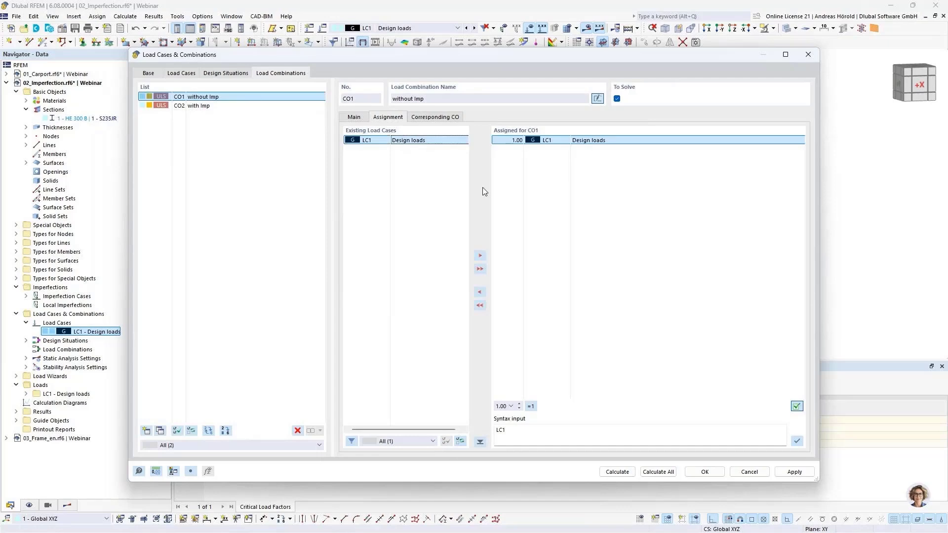
{"action": "left_click", "coordinate": [658, 471]}
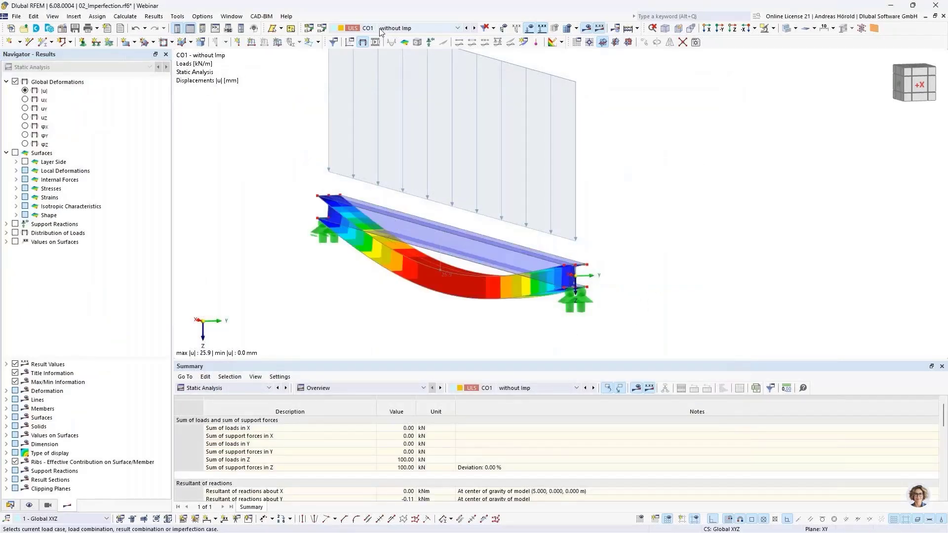
Compare the beam's deformations for CO1 without imperfection and CO2 with imperfection, looking along the X-axis
{"action": "key", "text": "ctrl+shift+x"}
{"action": "middle_click_drag", "start_coordinate": [654, 273], "coordinate": [656, 273], "text": "ctrl"}
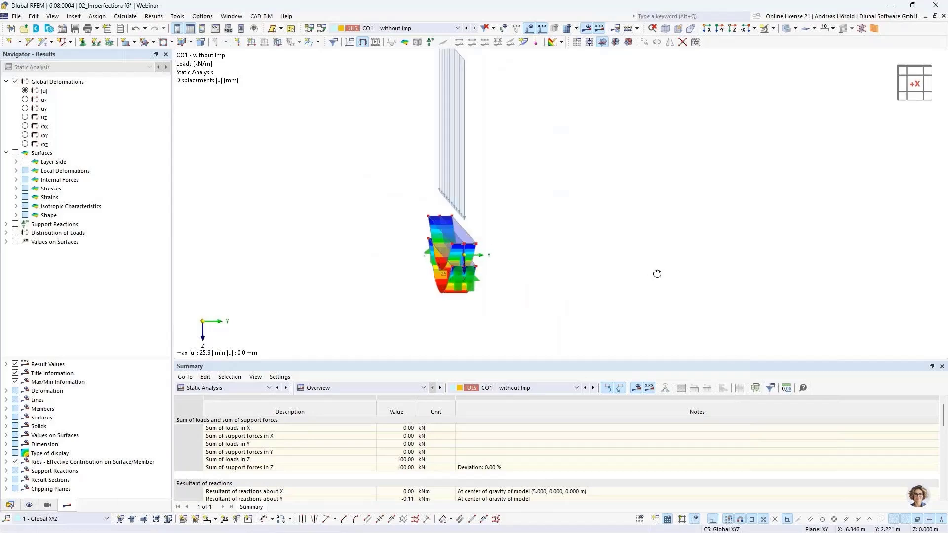
{"action": "left_click", "coordinate": [474, 28]}
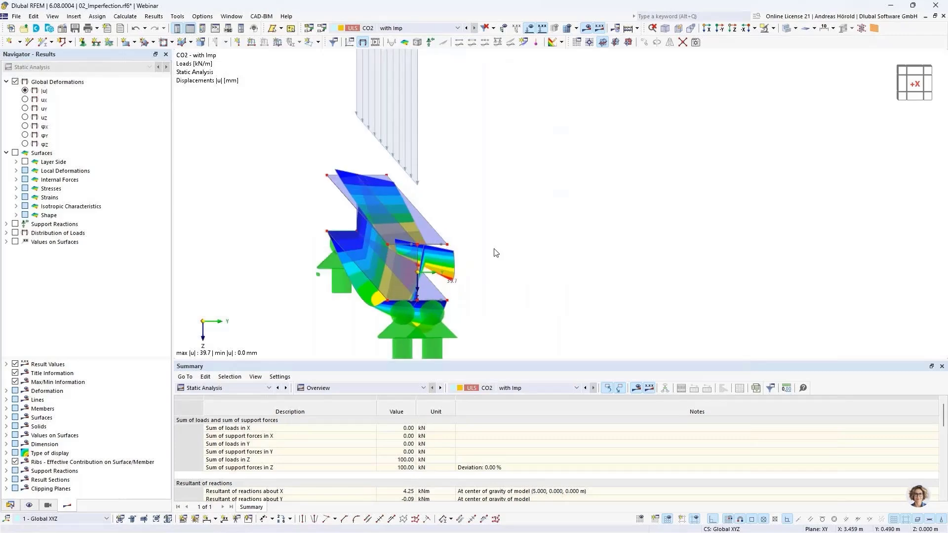
{"action": "middle_click_drag", "start_coordinate": [493, 254], "coordinate": [493, 251], "text": "ctrl"}
{"action": "scroll", "coordinate": [552, 207], "scroll_direction": "down", "scroll_amount": 3}
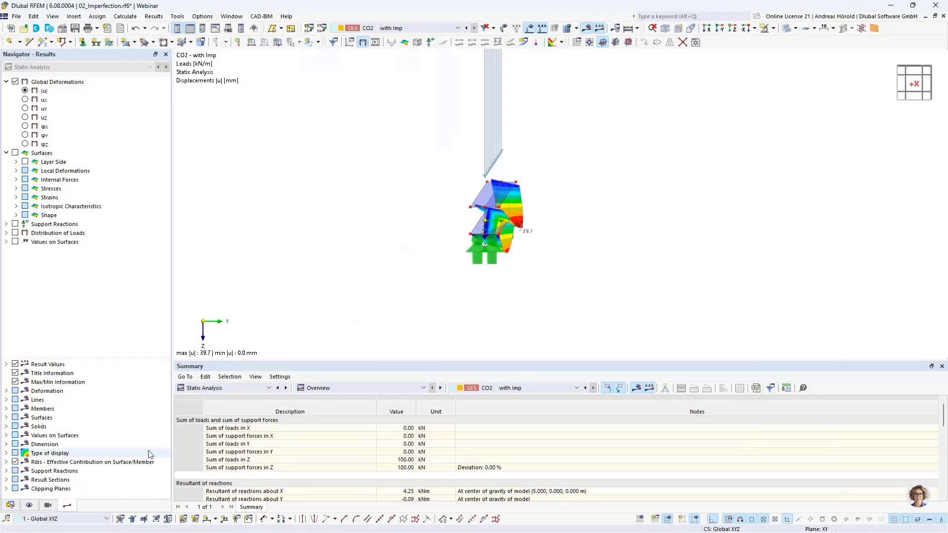
Switch to the model 03_Frame_en.rf6 and bring both frames into view
{"action": "left_click", "coordinate": [10, 506]}
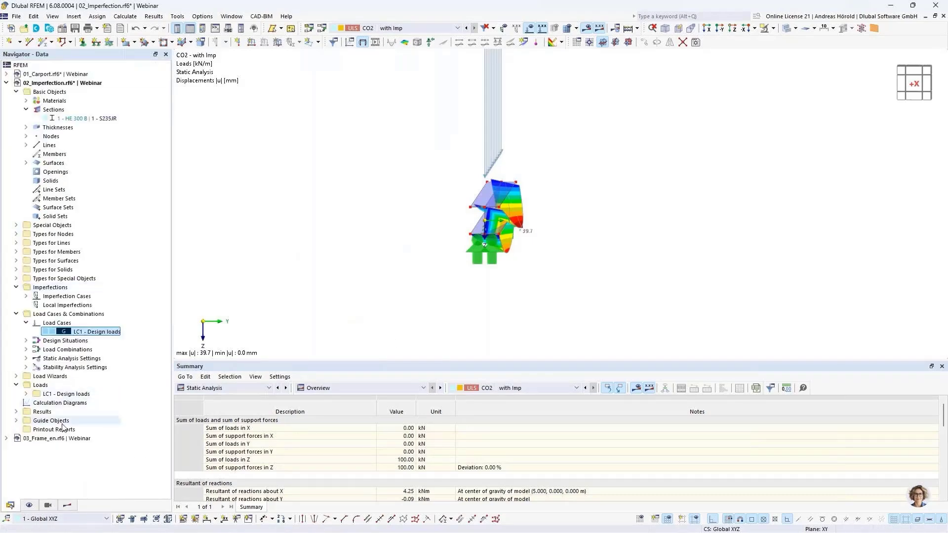
{"action": "double_click", "coordinate": [54, 438]}
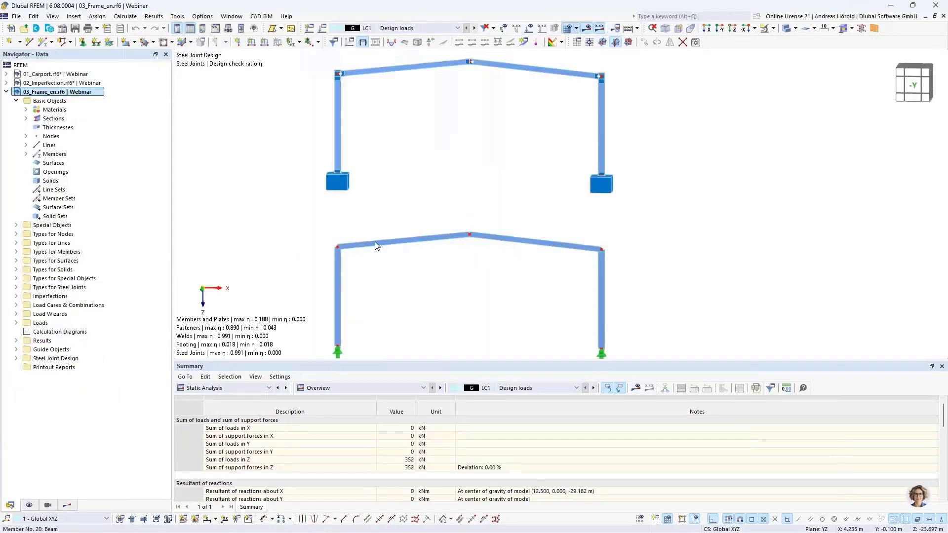
{"action": "scroll", "coordinate": [513, 267], "scroll_direction": "down", "scroll_amount": 1}
{"action": "middle_click_drag", "start_coordinate": [504, 267], "coordinate": [545, 249]}
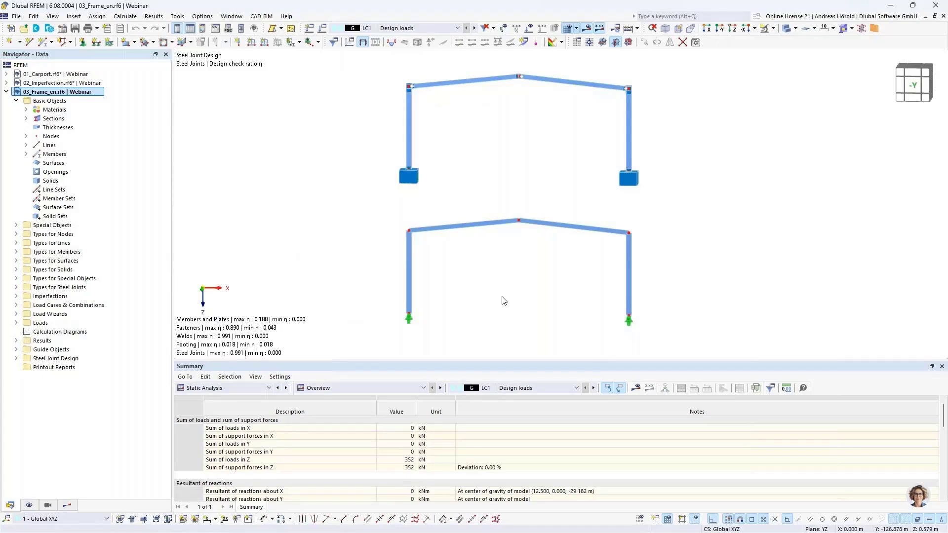
{"action": "scroll", "coordinate": [500, 254], "scroll_direction": "up", "scroll_amount": 1}
{"action": "middle_click_drag", "start_coordinate": [501, 257], "coordinate": [501, 266]}
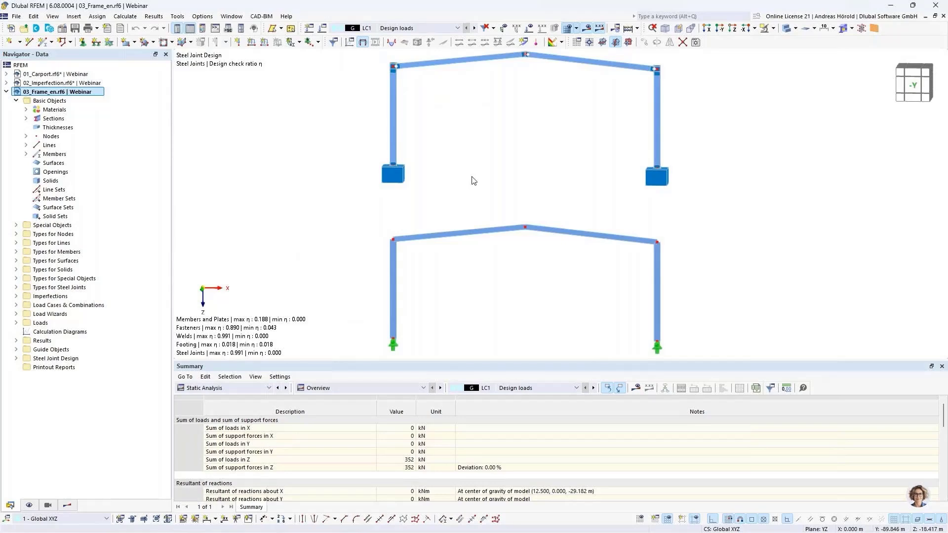
Examine the upper frame's steel joints at the frame corner, ridge and column base, and compare it with the lower frame
{"action": "scroll", "coordinate": [393, 69], "scroll_direction": "up", "scroll_amount": 8}
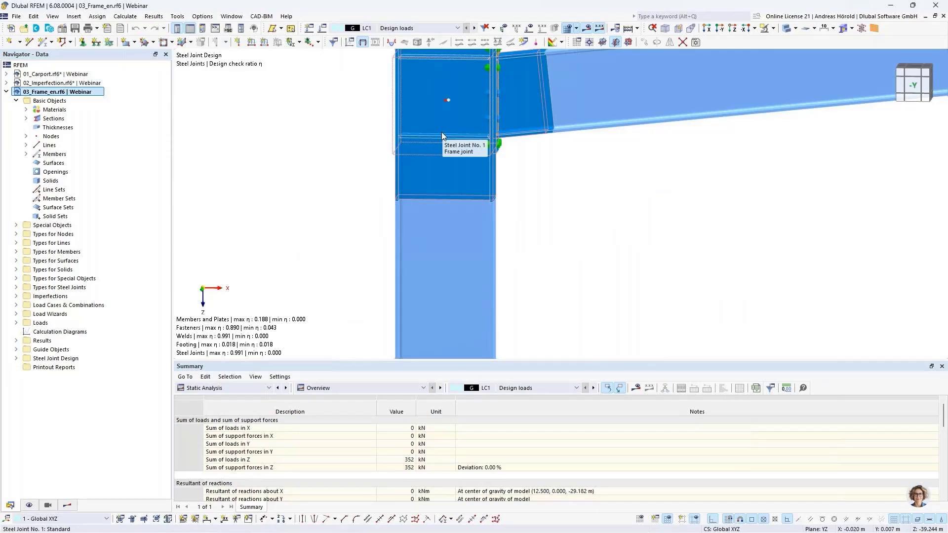
{"action": "scroll", "coordinate": [442, 135], "scroll_direction": "down", "scroll_amount": 8}
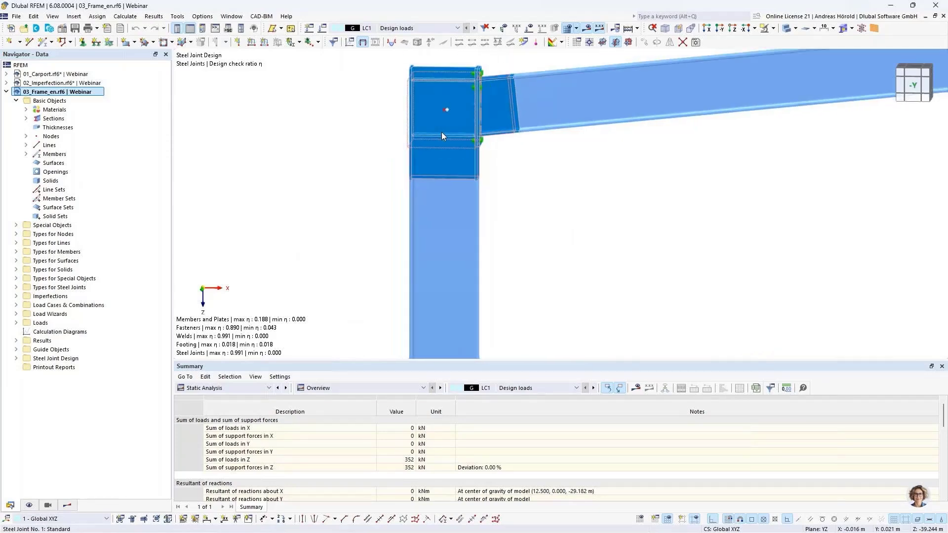
{"action": "scroll", "coordinate": [441, 132], "scroll_direction": "down", "scroll_amount": 5}
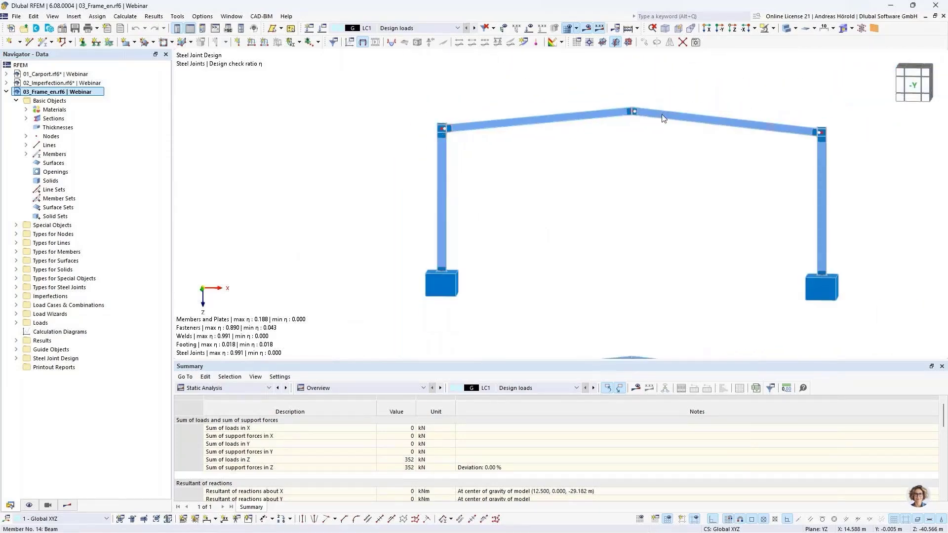
{"action": "scroll", "coordinate": [591, 102], "scroll_direction": "up", "scroll_amount": 8}
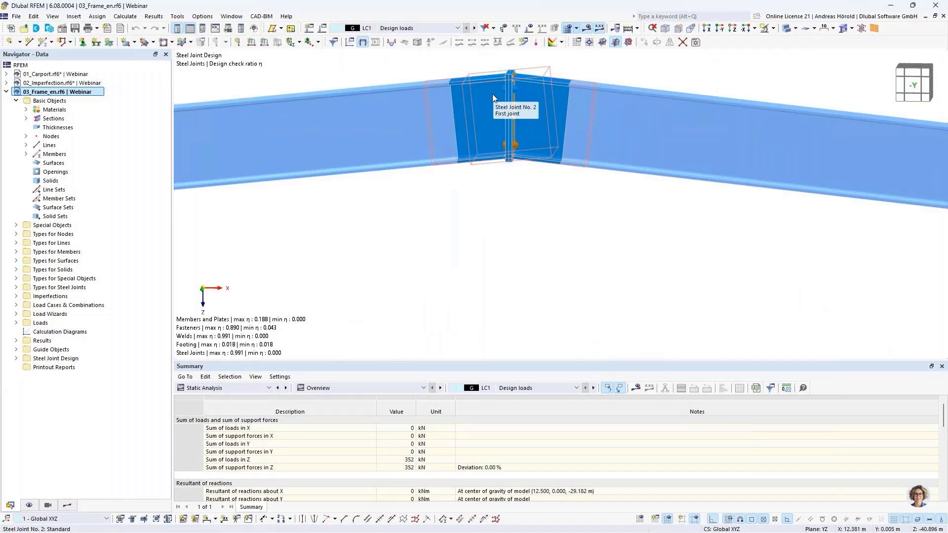
{"action": "scroll", "coordinate": [493, 93], "scroll_direction": "down", "scroll_amount": 10}
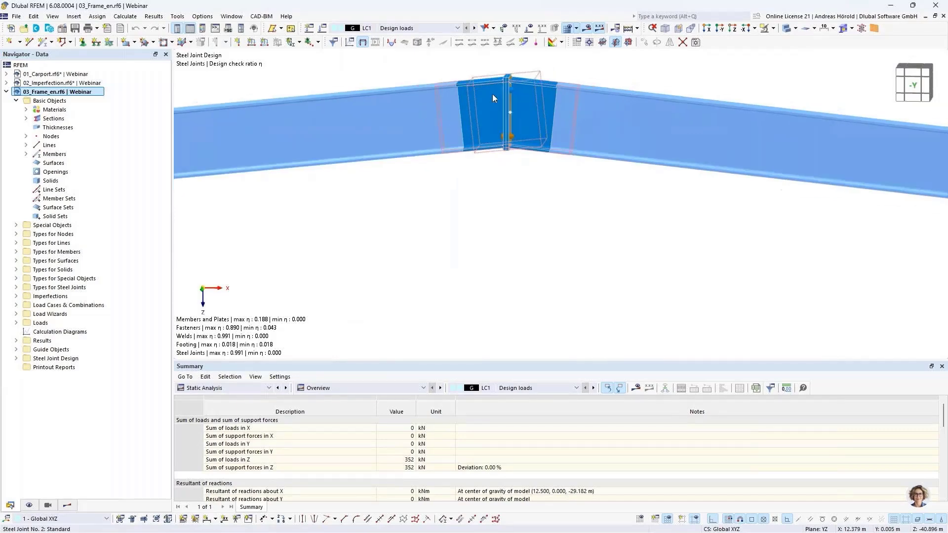
{"action": "scroll", "coordinate": [353, 209], "scroll_direction": "up", "scroll_amount": 10}
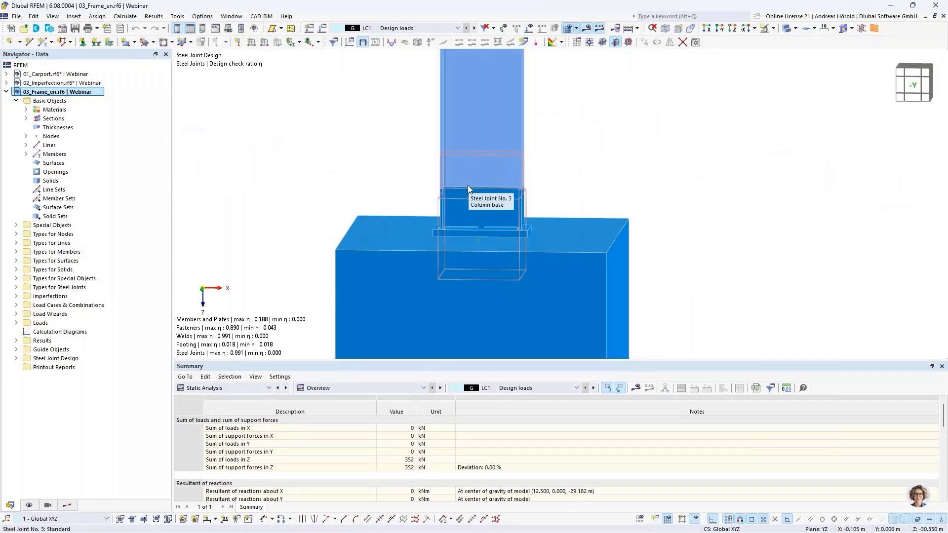
{"action": "scroll", "coordinate": [475, 183], "scroll_direction": "down", "scroll_amount": 5}
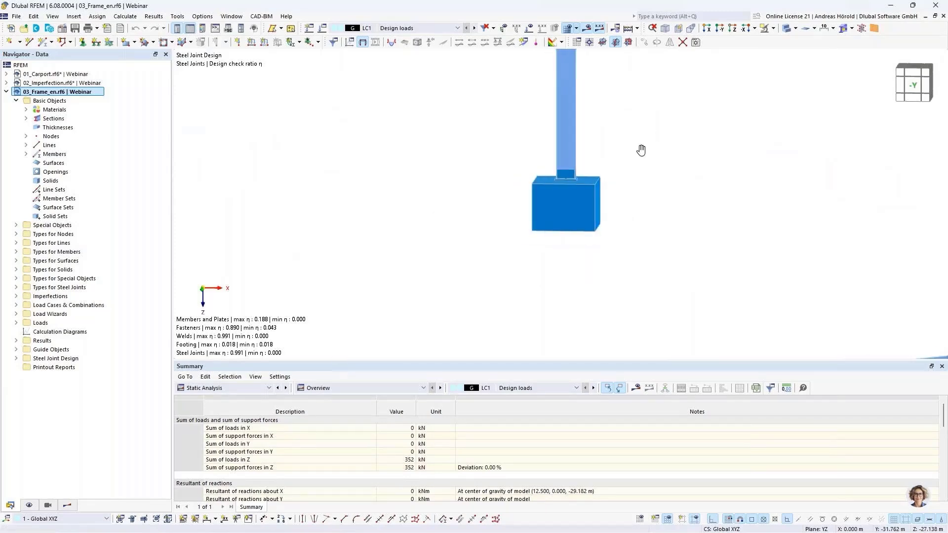
{"action": "scroll", "coordinate": [502, 274], "scroll_direction": "down", "scroll_amount": 3}
{"action": "scroll", "coordinate": [391, 169], "scroll_direction": "up", "scroll_amount": 6}
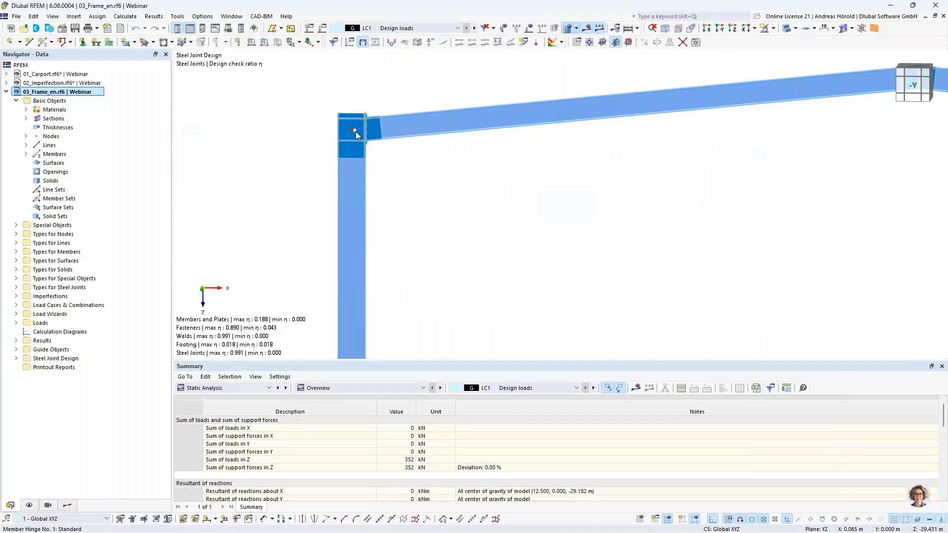
{"action": "scroll", "coordinate": [695, 214], "scroll_direction": "down", "scroll_amount": 3}
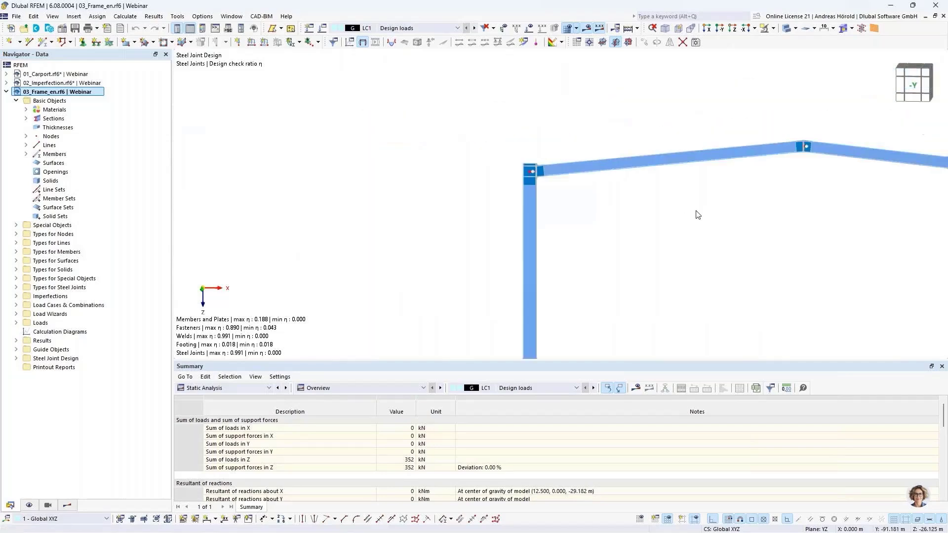
{"action": "middle_click_drag", "start_coordinate": [727, 214], "coordinate": [586, 154]}
{"action": "scroll", "coordinate": [577, 152], "scroll_direction": "down", "scroll_amount": 1}
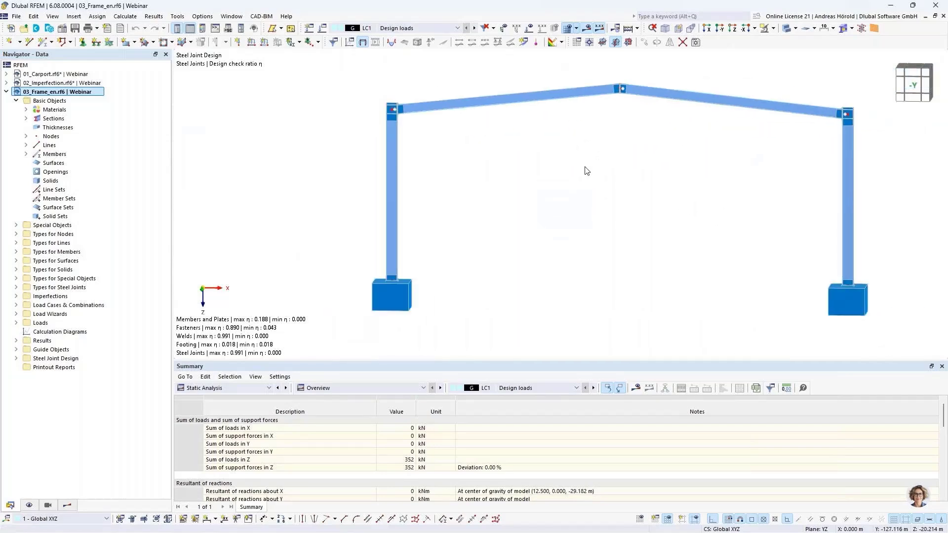
{"action": "scroll", "coordinate": [585, 169], "scroll_direction": "down", "scroll_amount": 3}
{"action": "middle_click_drag", "start_coordinate": [584, 164], "coordinate": [577, 122]}
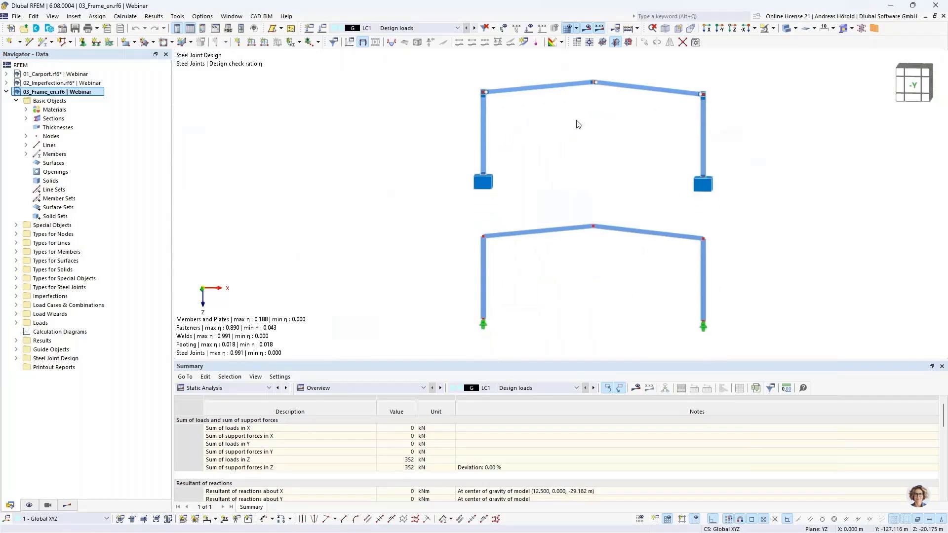
Open the upper frame's corner joint and compare its stiffness analysis configurations with and without joint-structure interaction, leaving them unchanged
{"action": "scroll", "coordinate": [578, 123], "scroll_direction": "up", "scroll_amount": 1}
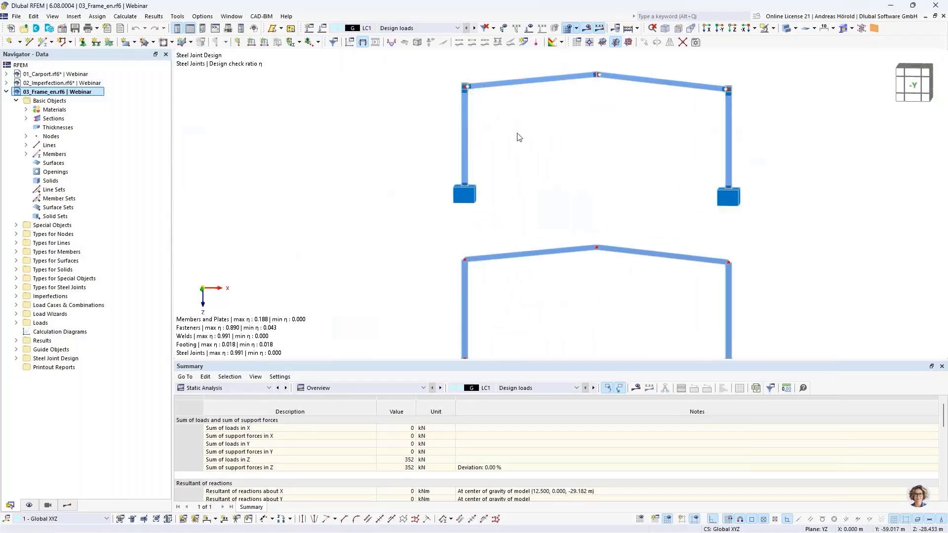
{"action": "double_click", "coordinate": [462, 87]}
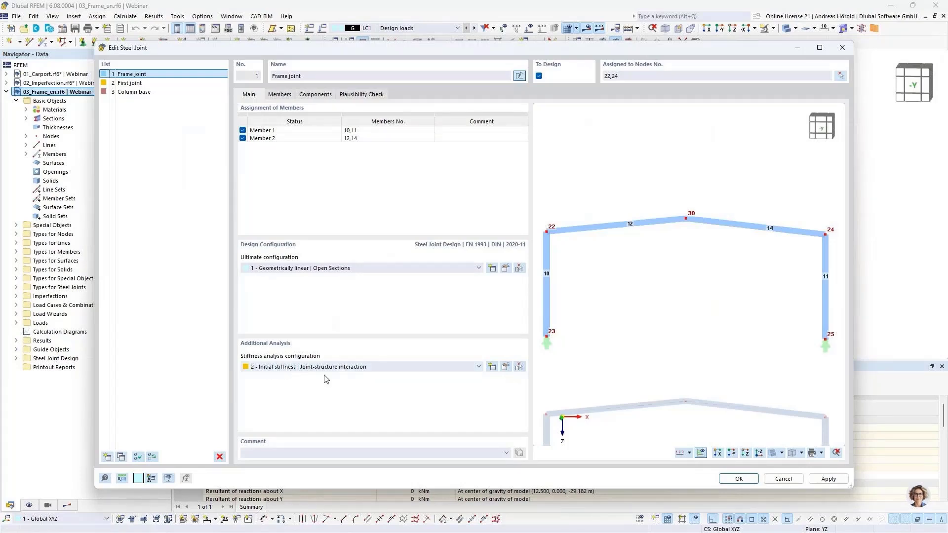
{"action": "left_click", "coordinate": [505, 367]}
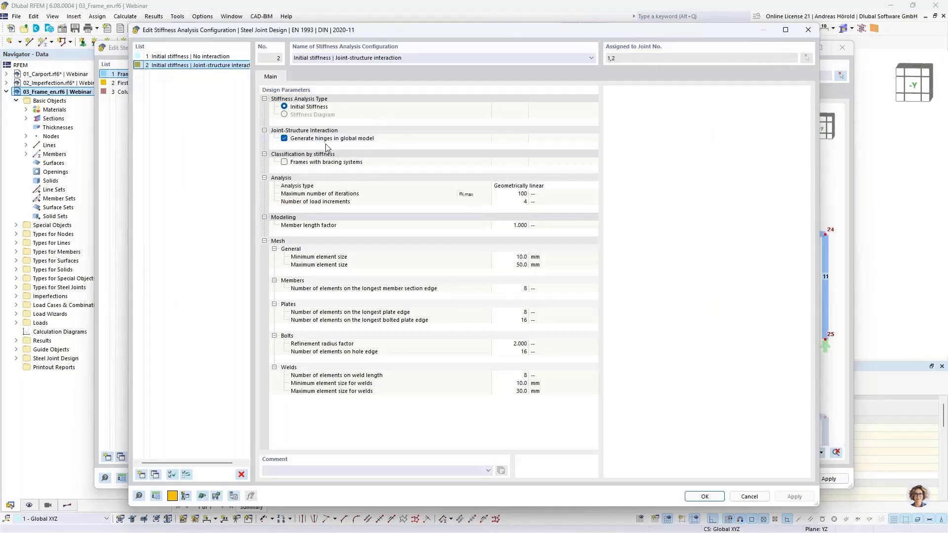
{"action": "left_click", "coordinate": [174, 57]}
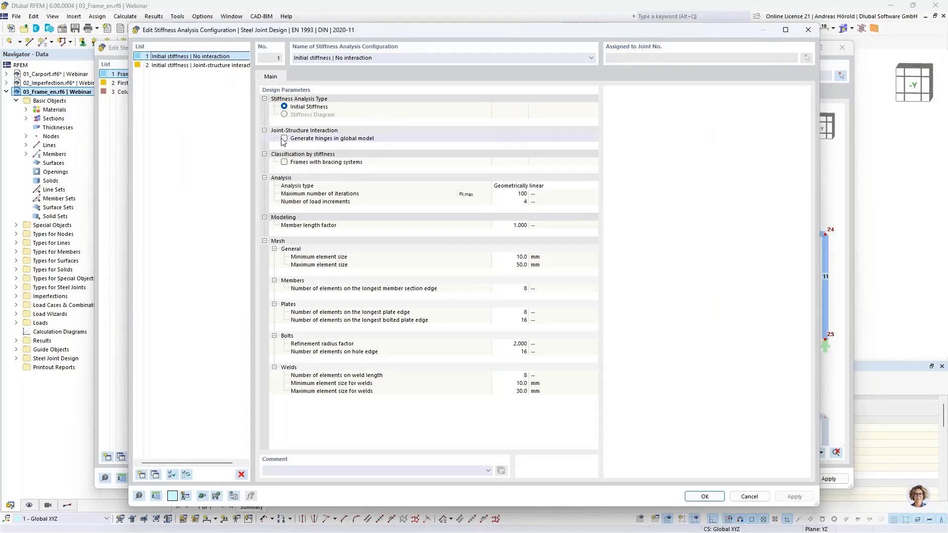
{"action": "left_click", "coordinate": [188, 66]}
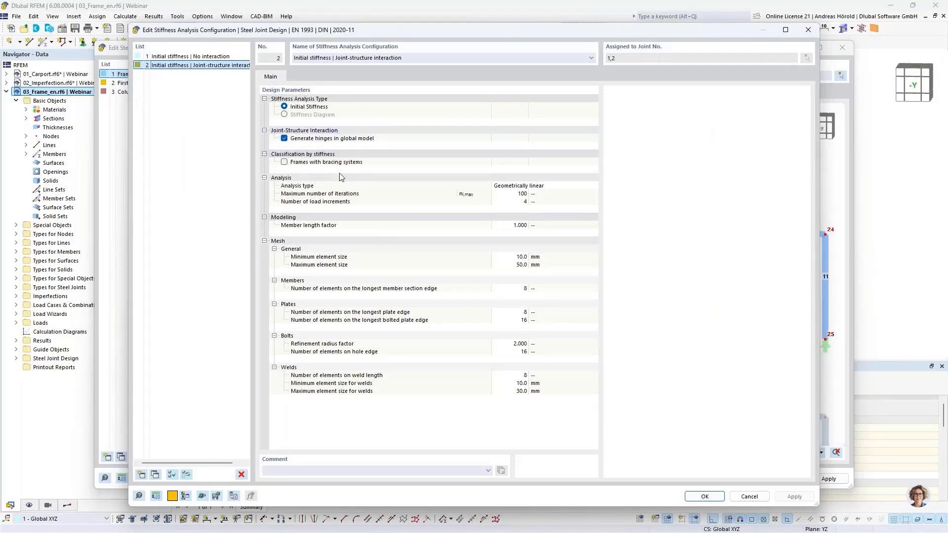
{"action": "left_click", "coordinate": [748, 496]}
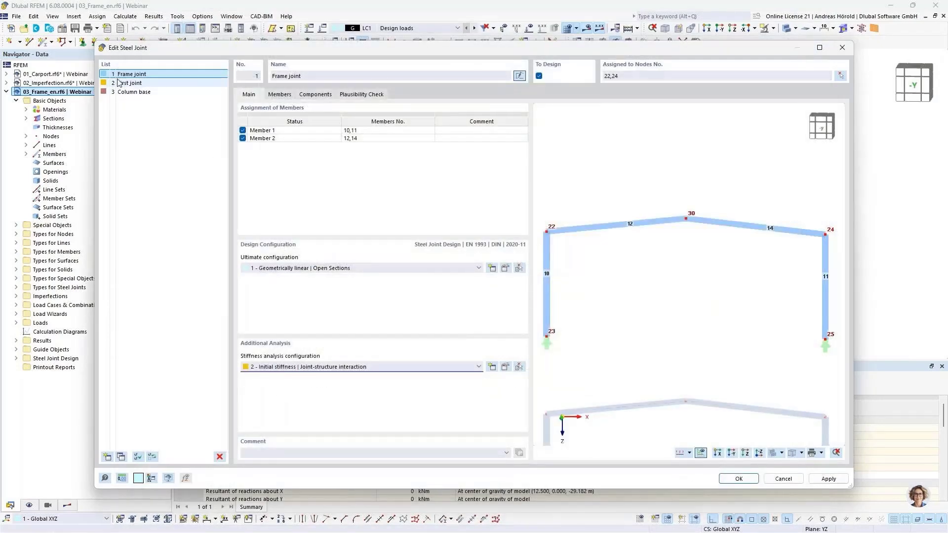
Check the first joint's stiffness analysis configuration and review the member settings of the frame joint
{"action": "left_click", "coordinate": [133, 84]}
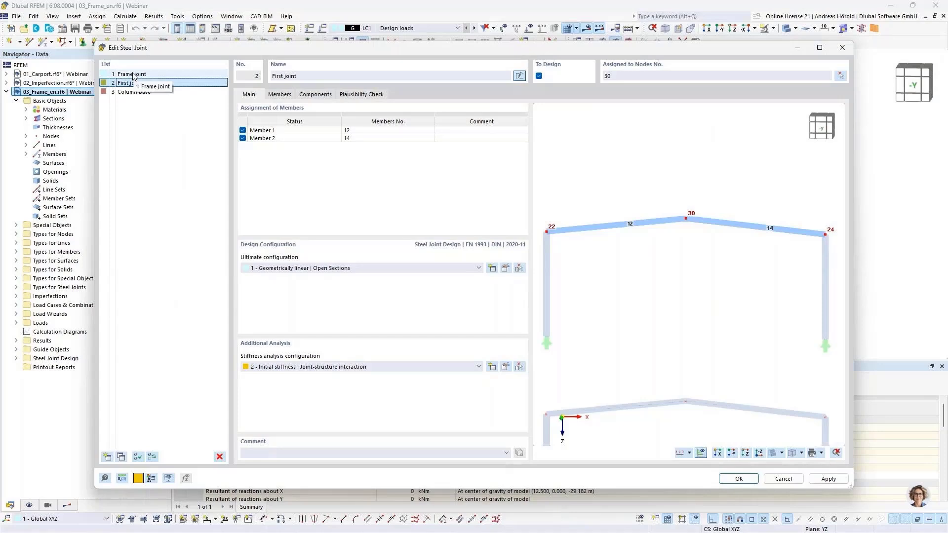
{"action": "left_click", "coordinate": [134, 75]}
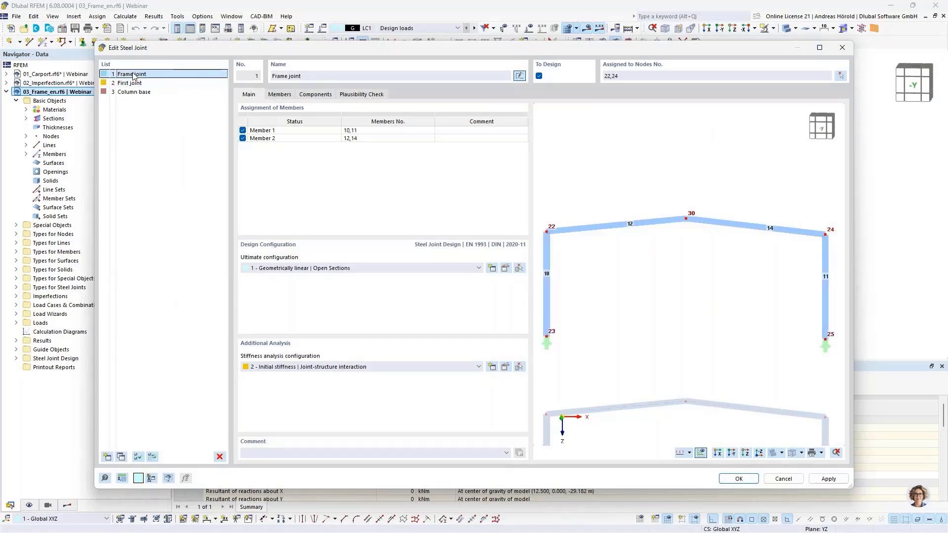
{"action": "left_click", "coordinate": [279, 94]}
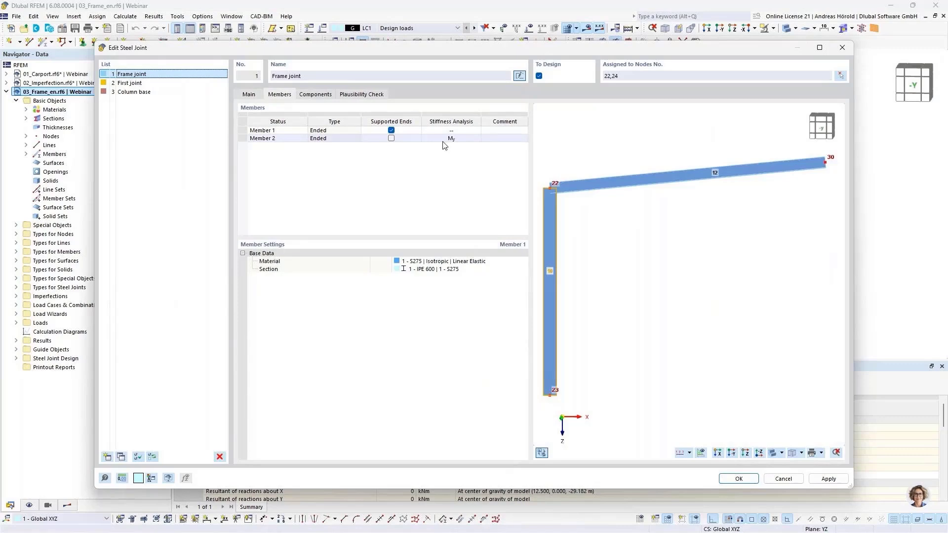
Check which stiffness analysis components are available for Member 2 of the frame joint, leaving the selection unchanged
{"action": "left_click", "coordinate": [468, 141]}
{"action": "left_click", "coordinate": [470, 139]}
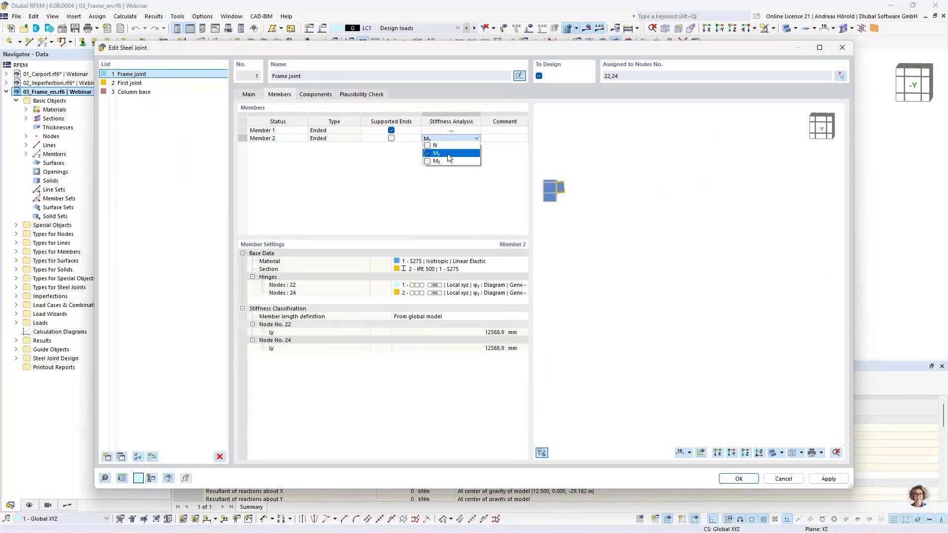
{"action": "left_click", "coordinate": [448, 184]}
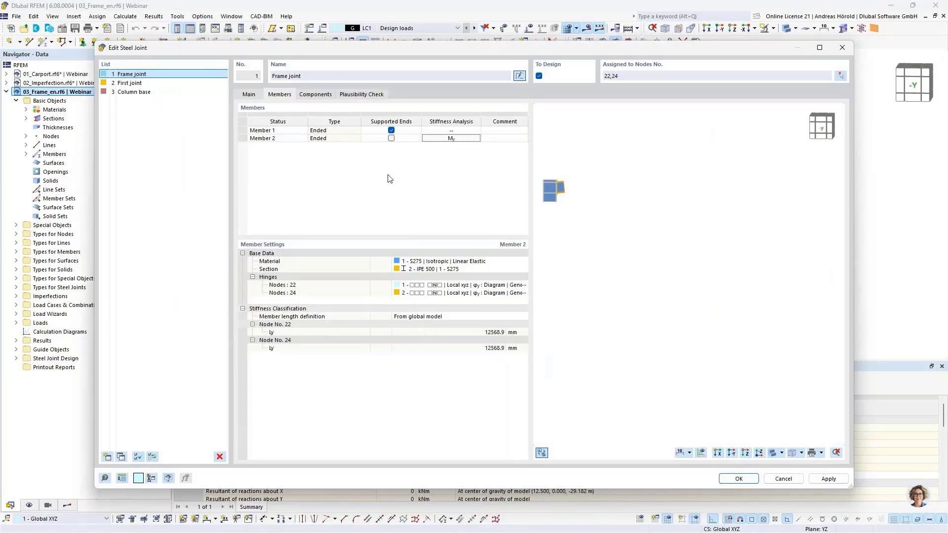
Review the stiffness analysis setting of Member 2 in the First joint and close the steel joint settings without changes
{"action": "left_click", "coordinate": [128, 84]}
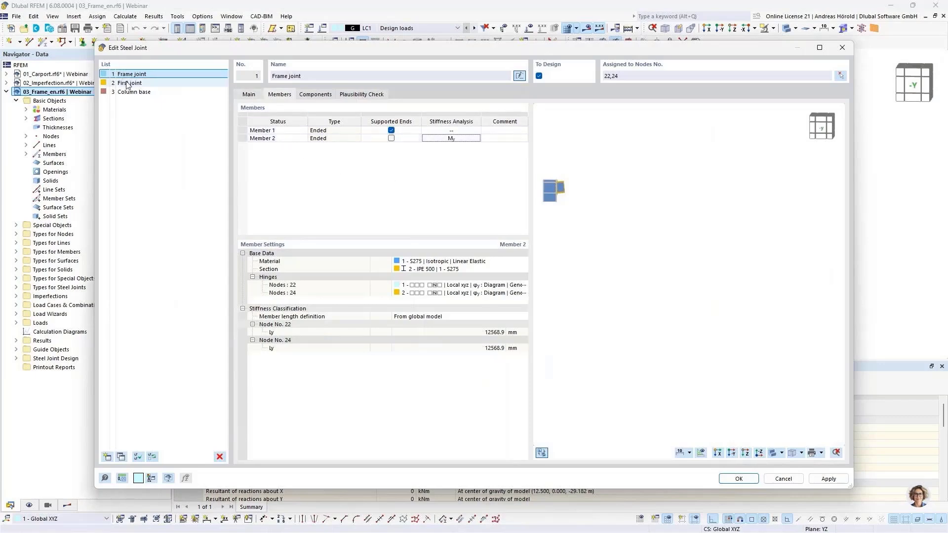
{"action": "left_click", "coordinate": [464, 141]}
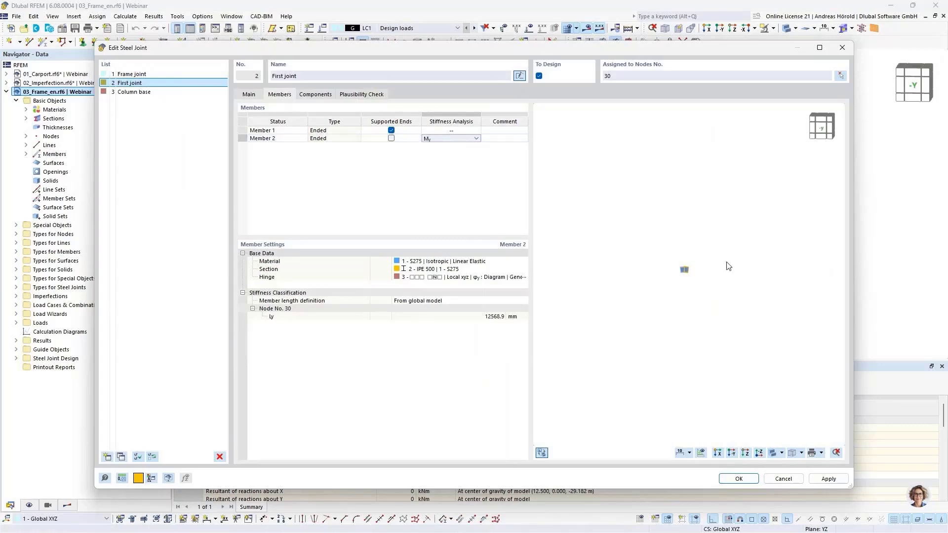
{"action": "scroll", "coordinate": [706, 267], "scroll_direction": "up", "scroll_amount": 5}
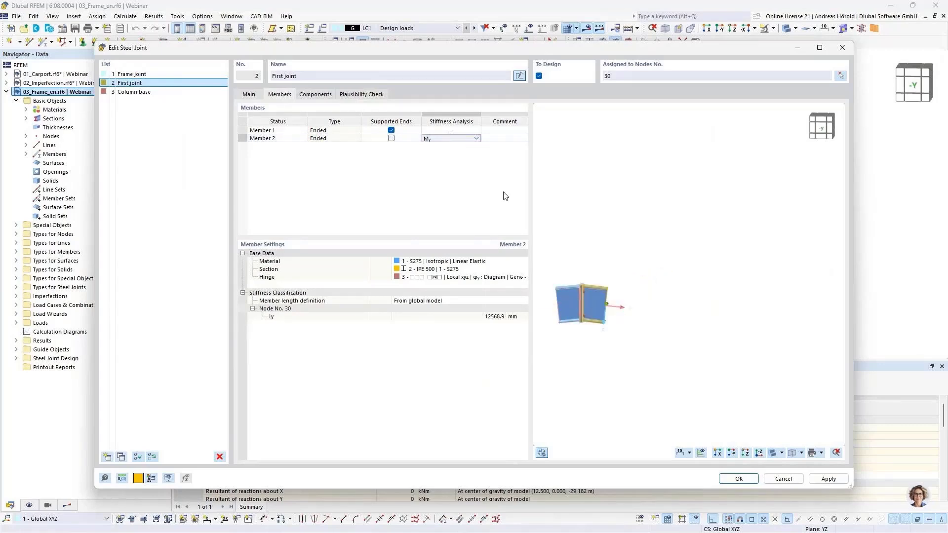
{"action": "left_click", "coordinate": [779, 480]}
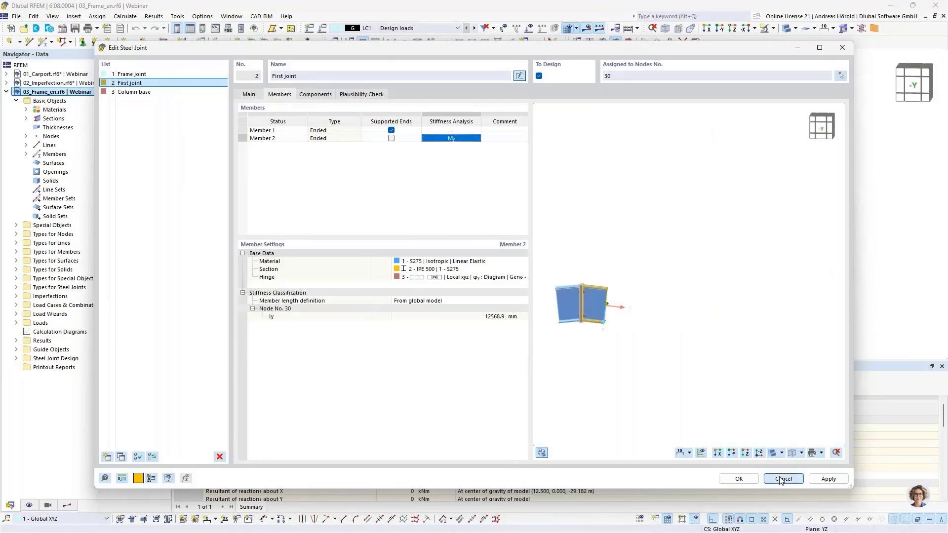
{"action": "left_click", "coordinate": [782, 480]}
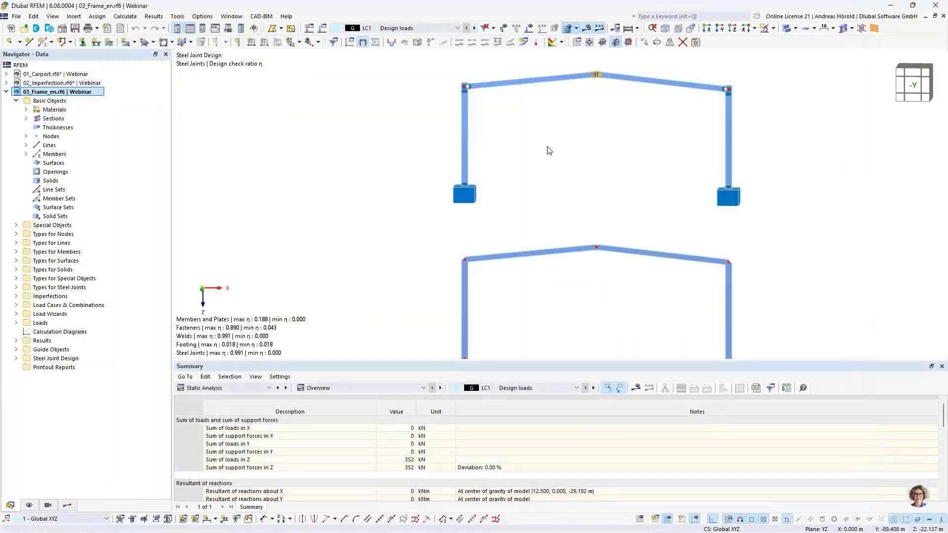
Inspect the hinge assignment of the upper frame's rafter at the corner joint and close the member settings unchanged
{"action": "scroll", "coordinate": [473, 81], "scroll_direction": "up", "scroll_amount": 5}
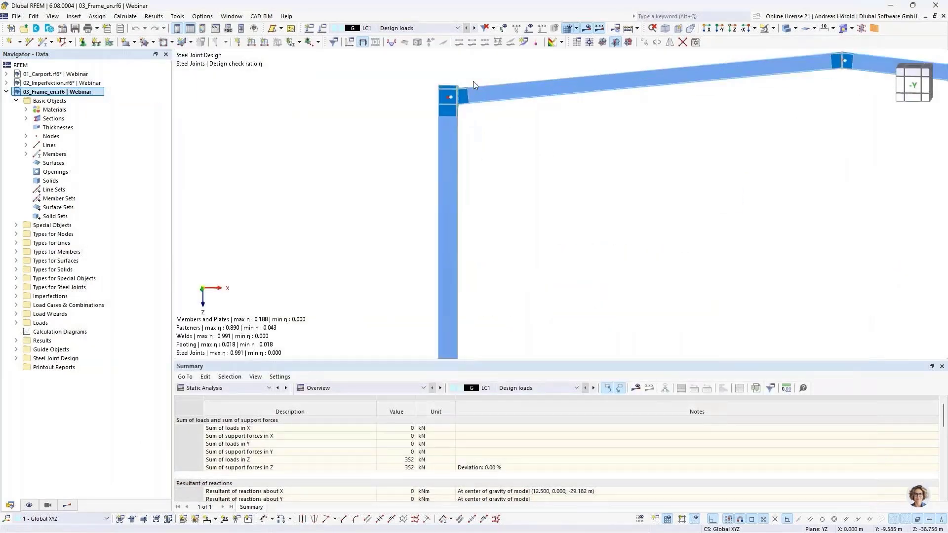
{"action": "double_click", "coordinate": [440, 105]}
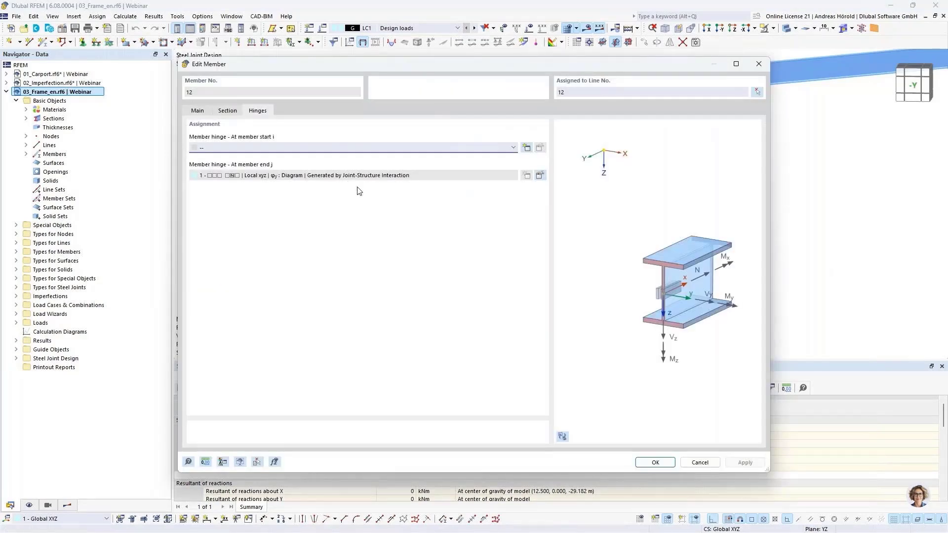
{"action": "left_click", "coordinate": [697, 462]}
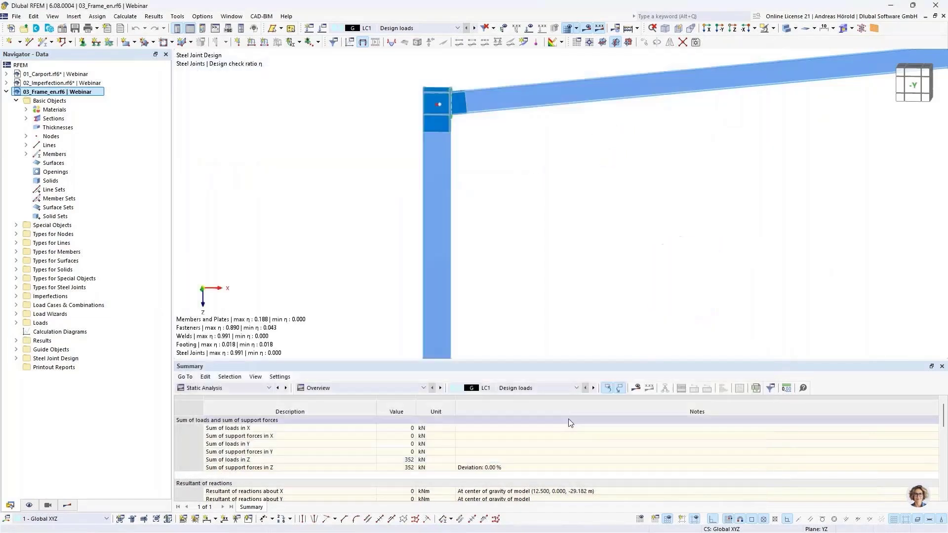
Display the Stiffness Analysis results of the Steel Joint Design and reduce the height of the results table
{"action": "left_click", "coordinate": [343, 387]}
{"action": "left_click", "coordinate": [232, 386]}
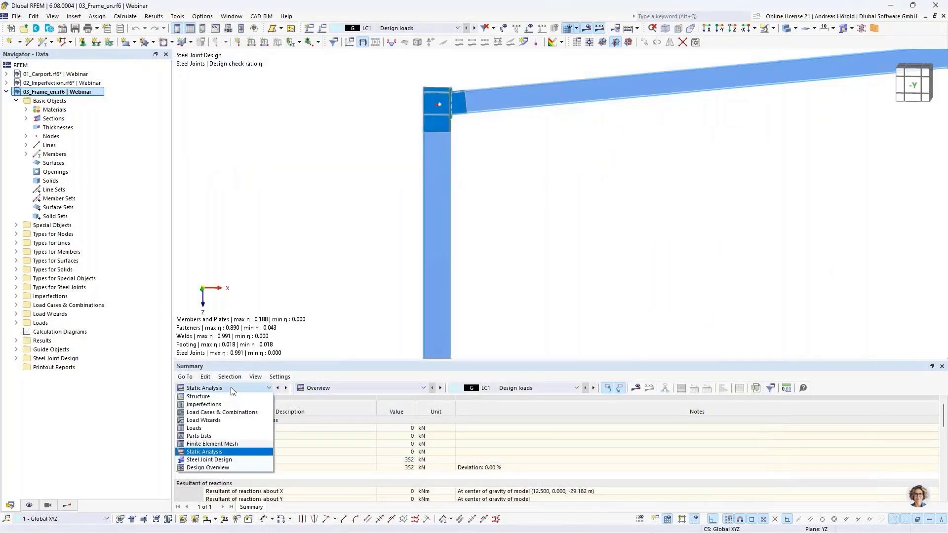
{"action": "left_click", "coordinate": [209, 460]}
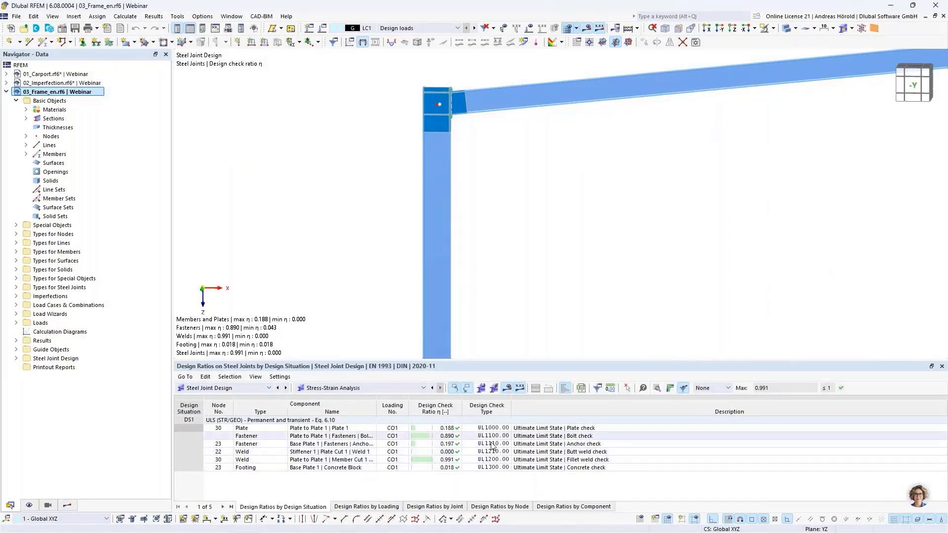
{"action": "left_click", "coordinate": [383, 387]}
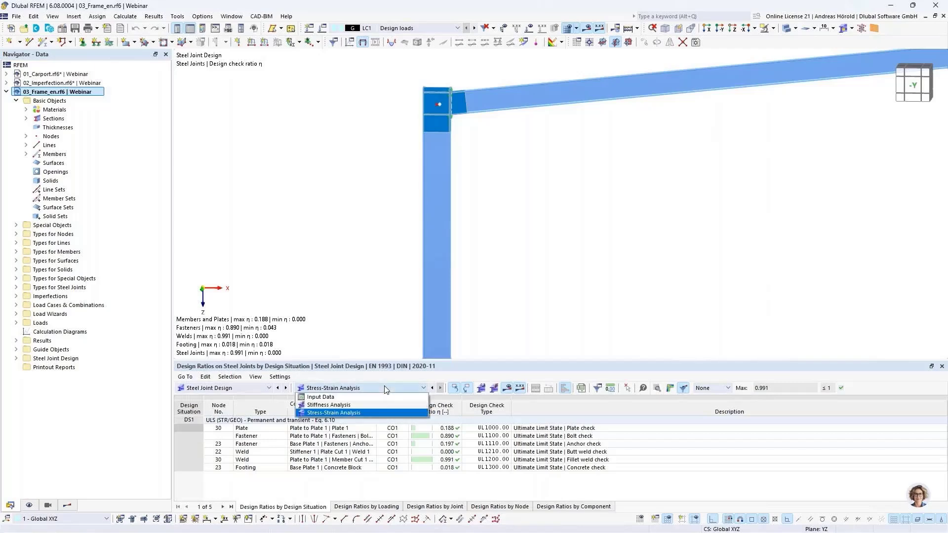
{"action": "left_click", "coordinate": [380, 409]}
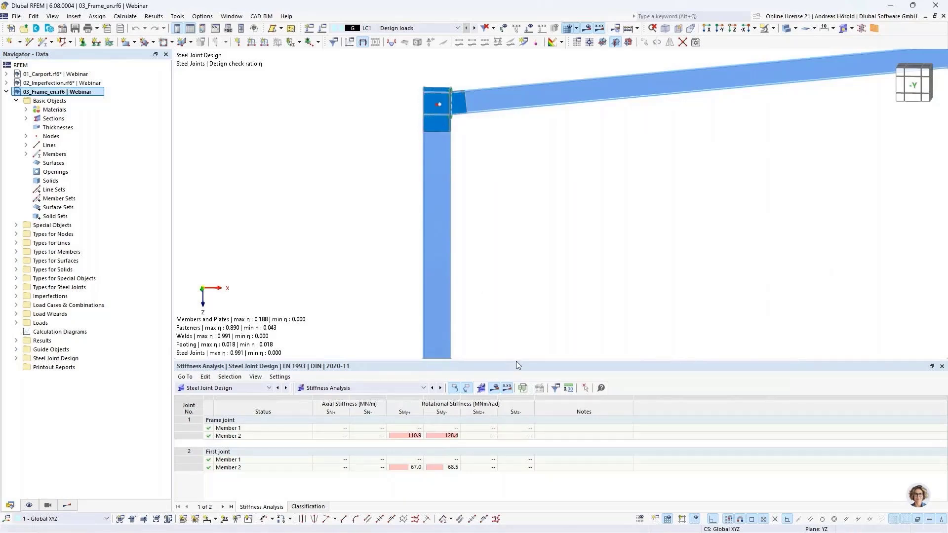
{"action": "left_click_drag", "start_coordinate": [515, 365], "coordinate": [513, 391]}
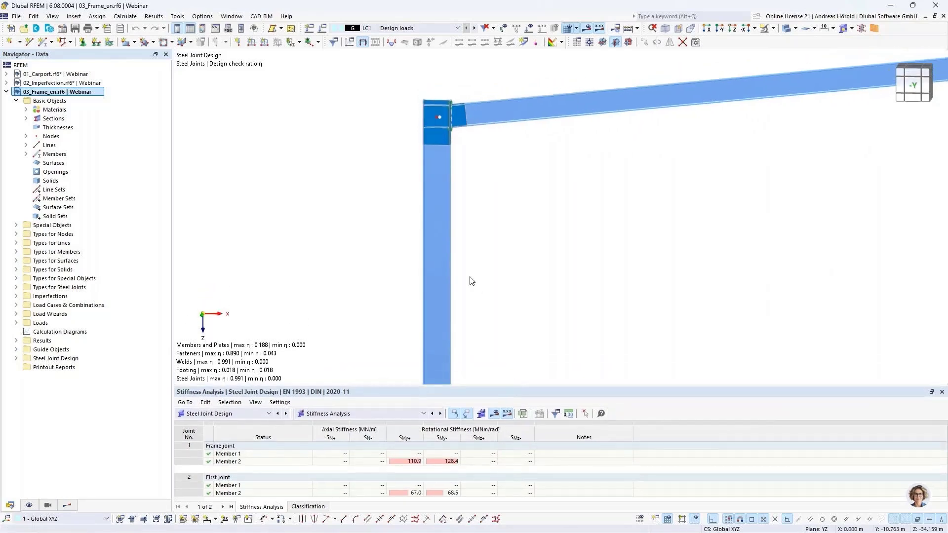
Reopen the hinge settings of member 12 and fit the dialog above the stiffness results table
{"action": "double_click", "coordinate": [440, 118]}
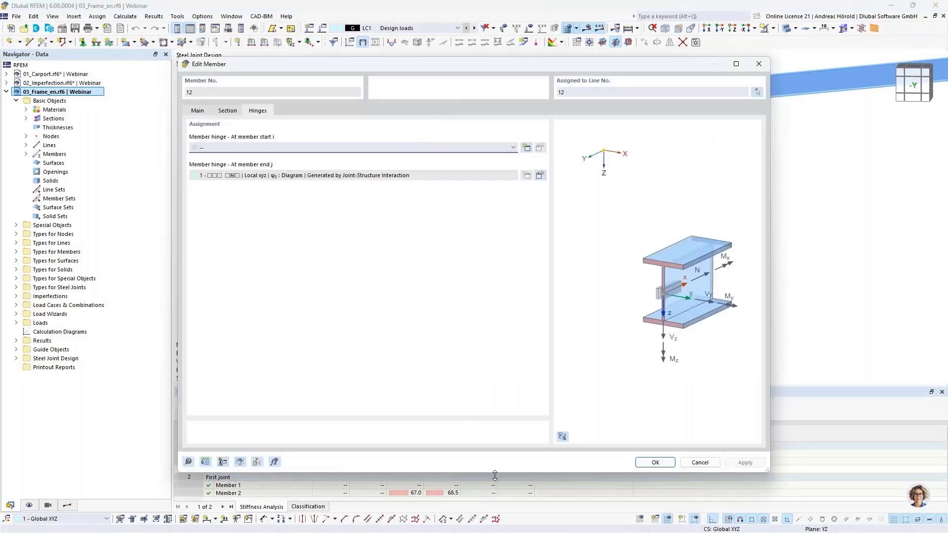
{"action": "left_click_drag", "start_coordinate": [494, 472], "coordinate": [497, 374]}
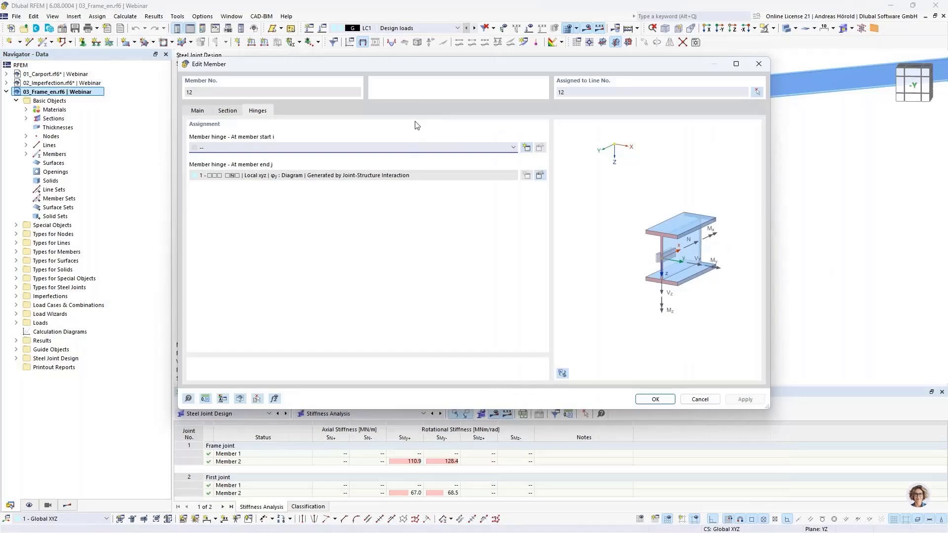
{"action": "left_click_drag", "start_coordinate": [428, 64], "coordinate": [408, 34]}
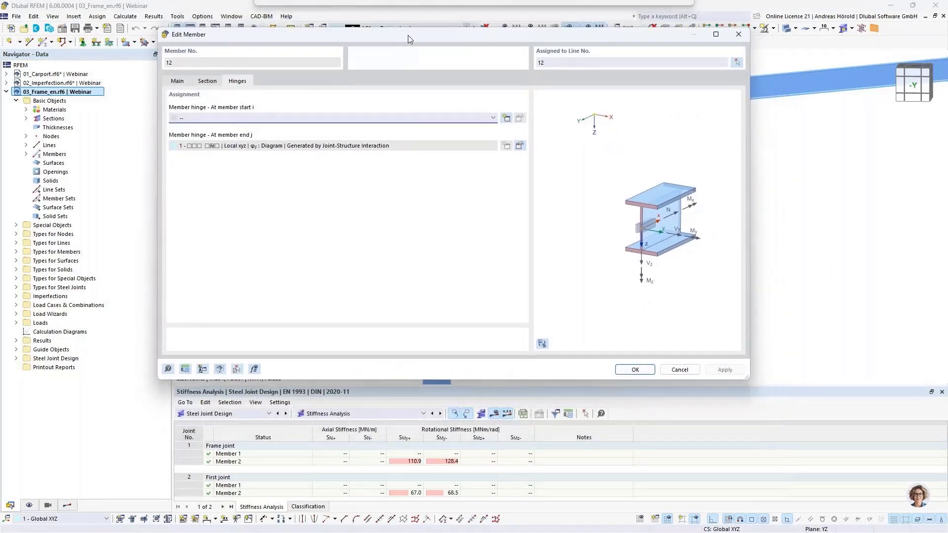
Compare the spring constants in the φy diagram of member 12's generated end hinge with the joint's stiffness results, leaving everything unchanged
{"action": "left_click", "coordinate": [520, 146]}
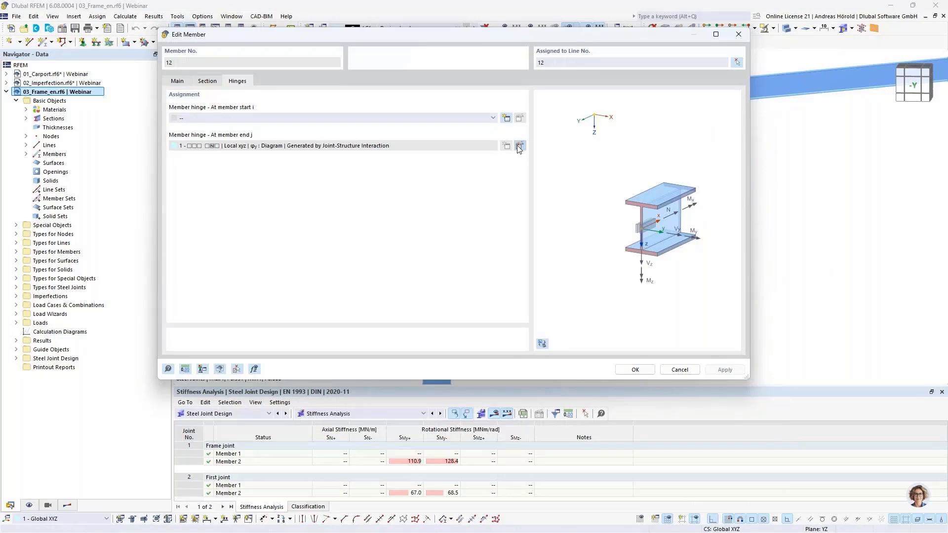
{"action": "left_click", "coordinate": [520, 145]}
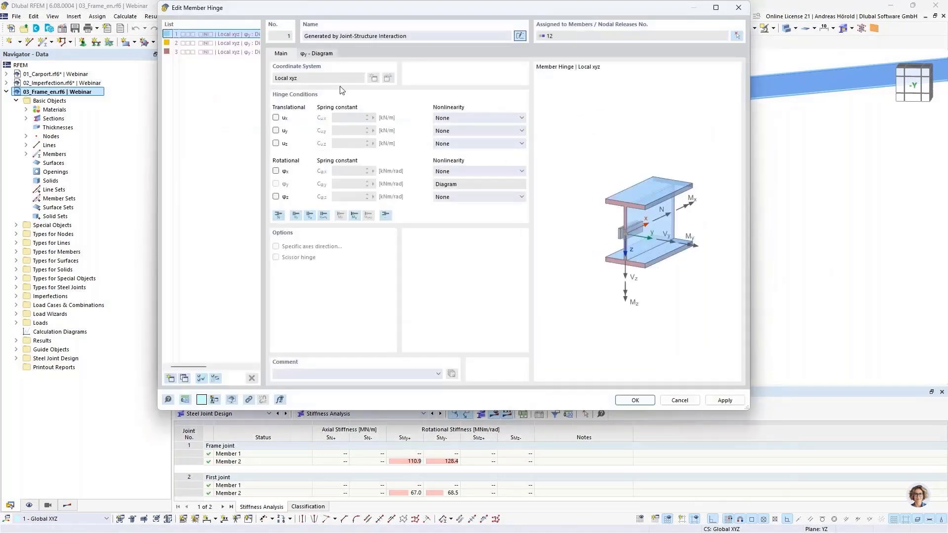
{"action": "left_click", "coordinate": [314, 54]}
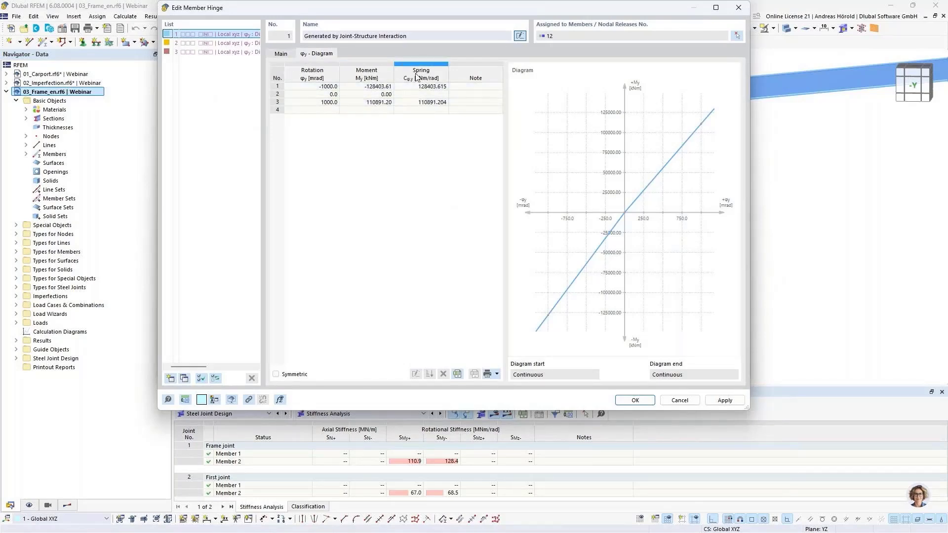
{"action": "left_click", "coordinate": [425, 87]}
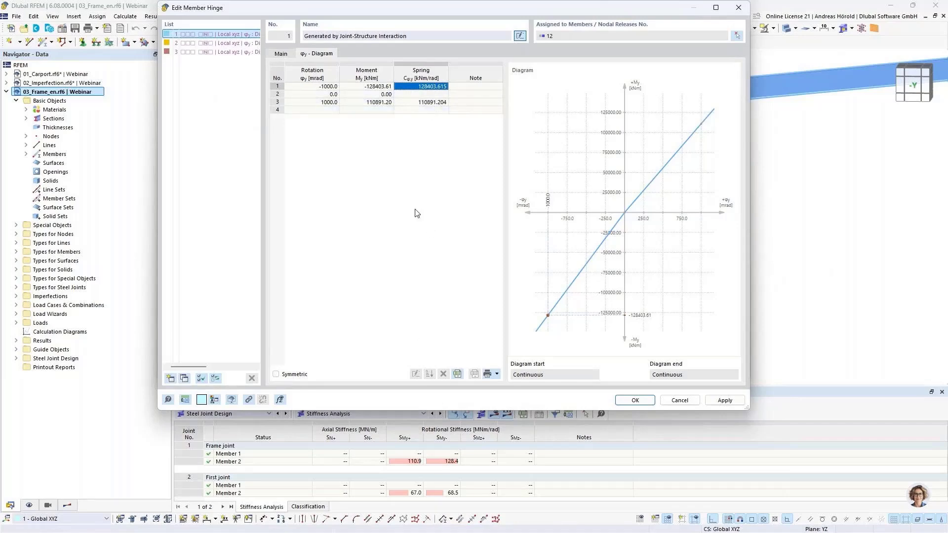
{"action": "left_click", "coordinate": [423, 102]}
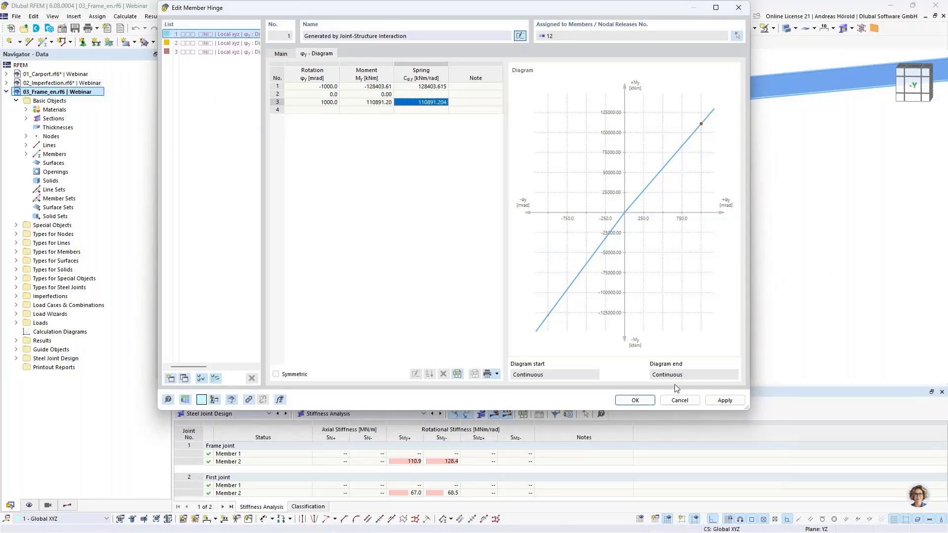
{"action": "left_click", "coordinate": [678, 400]}
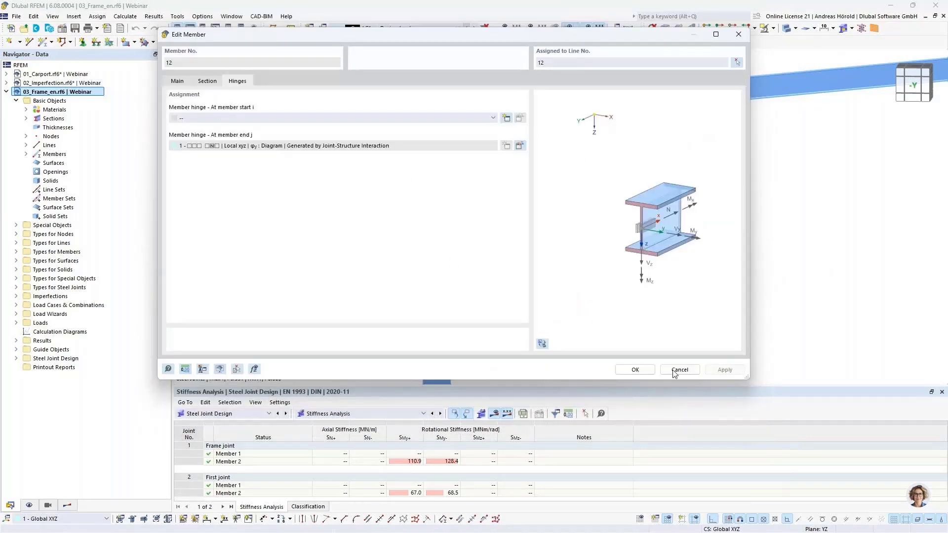
{"action": "left_click", "coordinate": [678, 370]}
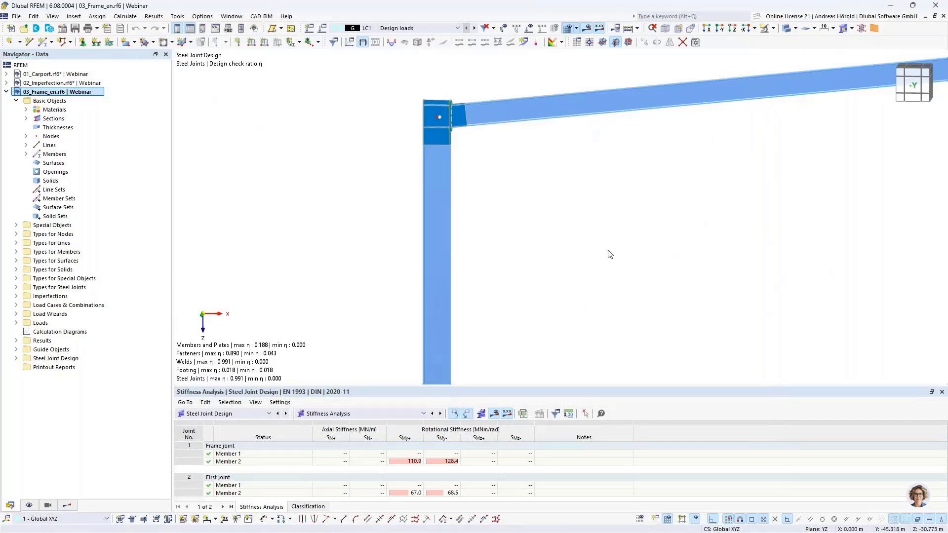
Bring both frames into view and display their Static Analysis global deformations for LC1
{"action": "scroll", "coordinate": [610, 251], "scroll_direction": "down", "scroll_amount": 5}
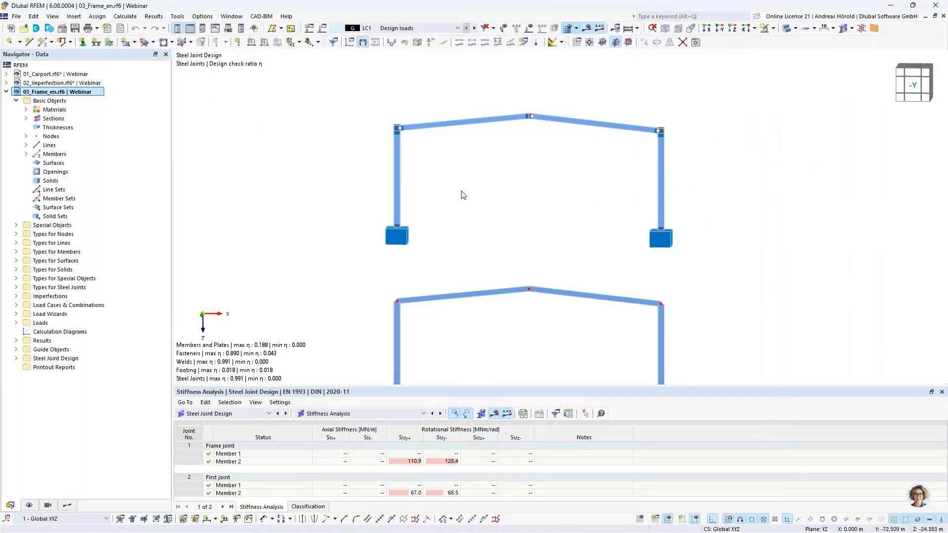
{"action": "scroll", "coordinate": [461, 195], "scroll_direction": "down", "scroll_amount": 2}
{"action": "middle_click_drag", "start_coordinate": [461, 194], "coordinate": [446, 144]}
{"action": "scroll", "coordinate": [450, 151], "scroll_direction": "up", "scroll_amount": 2}
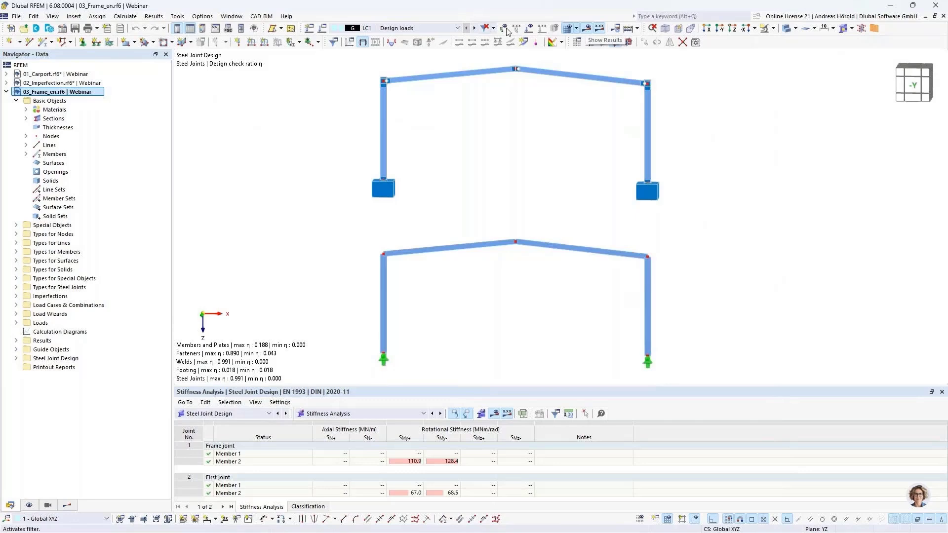
{"action": "left_click", "coordinate": [581, 28]}
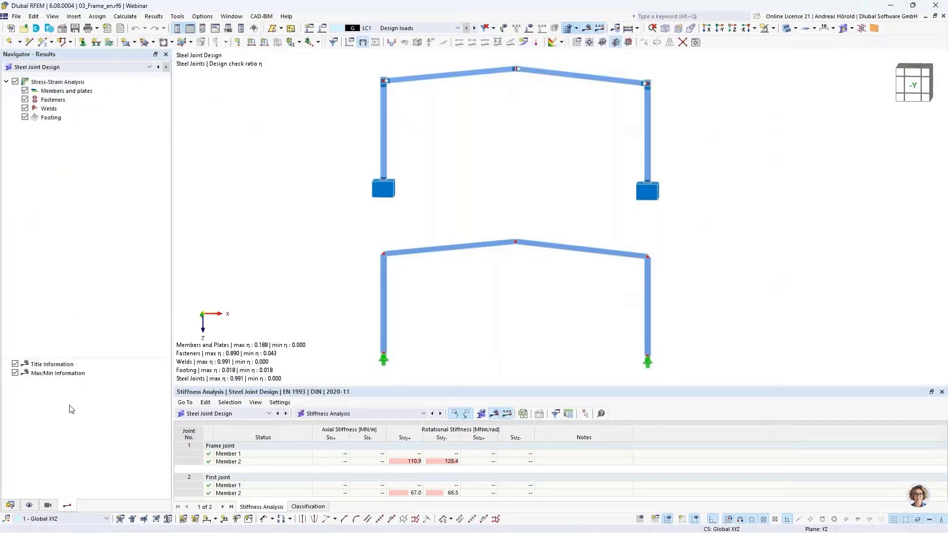
{"action": "left_click", "coordinate": [54, 68]}
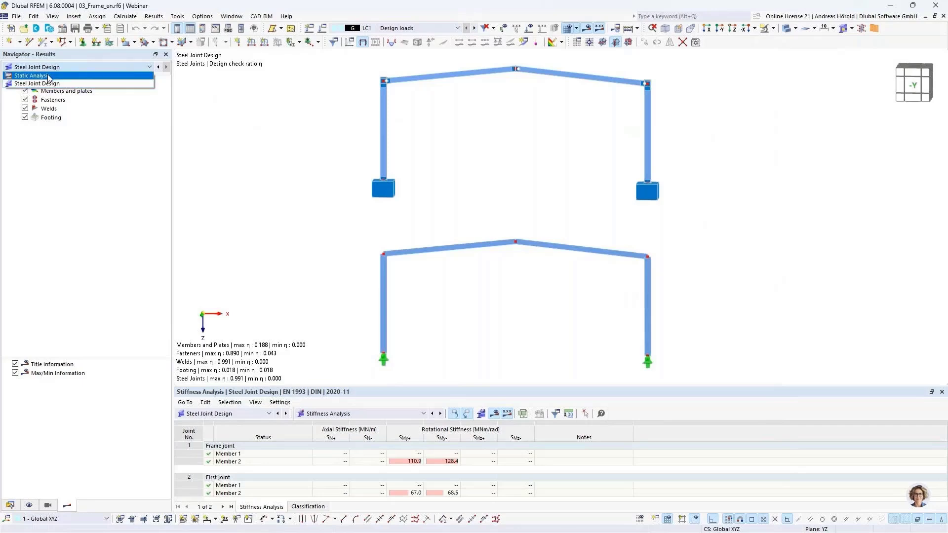
{"action": "left_click", "coordinate": [31, 76]}
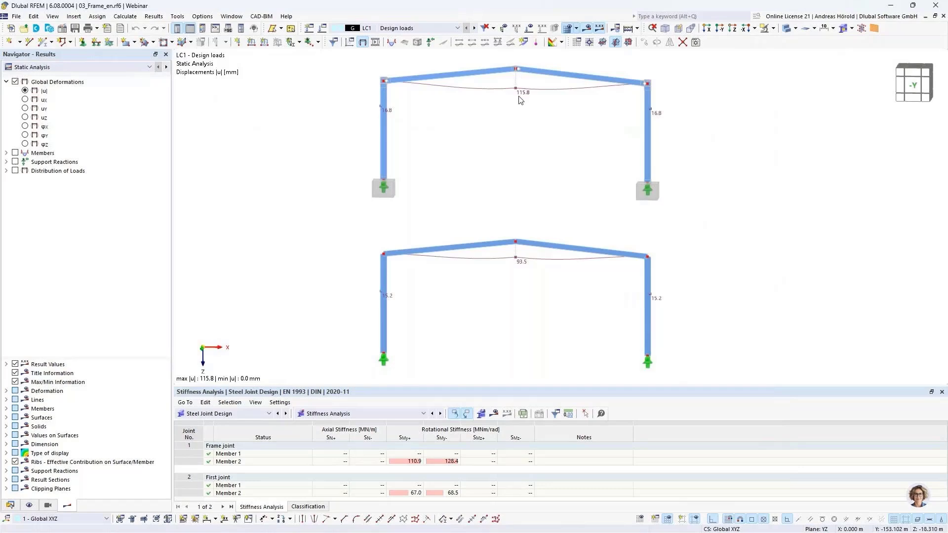
Show the My moment diagrams on both frames and expand the list of member internal forces
{"action": "left_click", "coordinate": [15, 153]}
{"action": "left_click", "coordinate": [6, 153]}
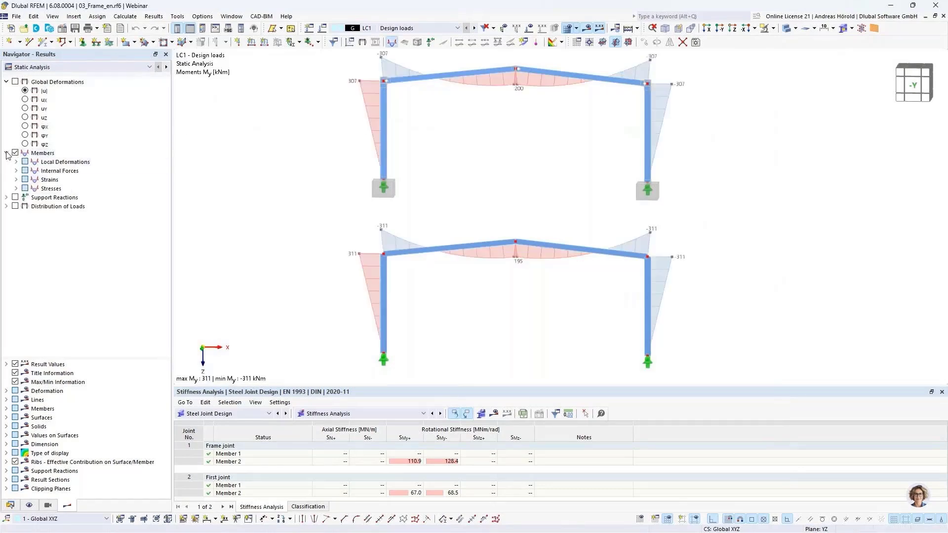
{"action": "left_click", "coordinate": [15, 170]}
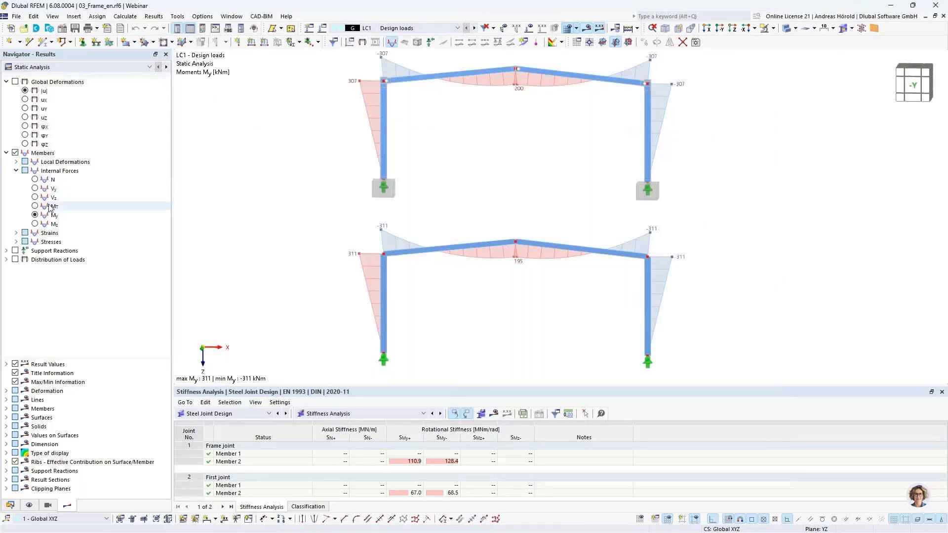
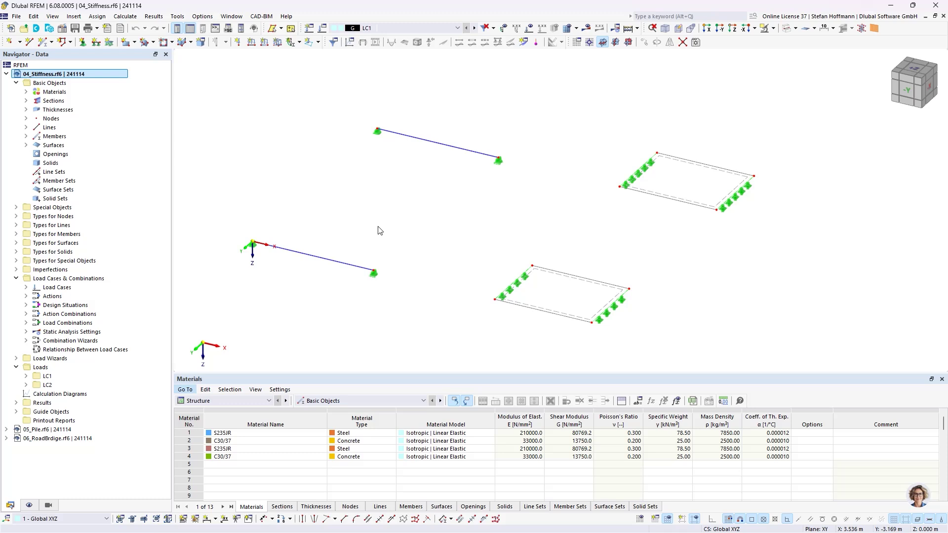
Open LC1's Structure Modification 1, temporarily enable stiffness modification for Materials and Sections to view the section factors, and disable both again
{"action": "left_click", "coordinate": [323, 29]}
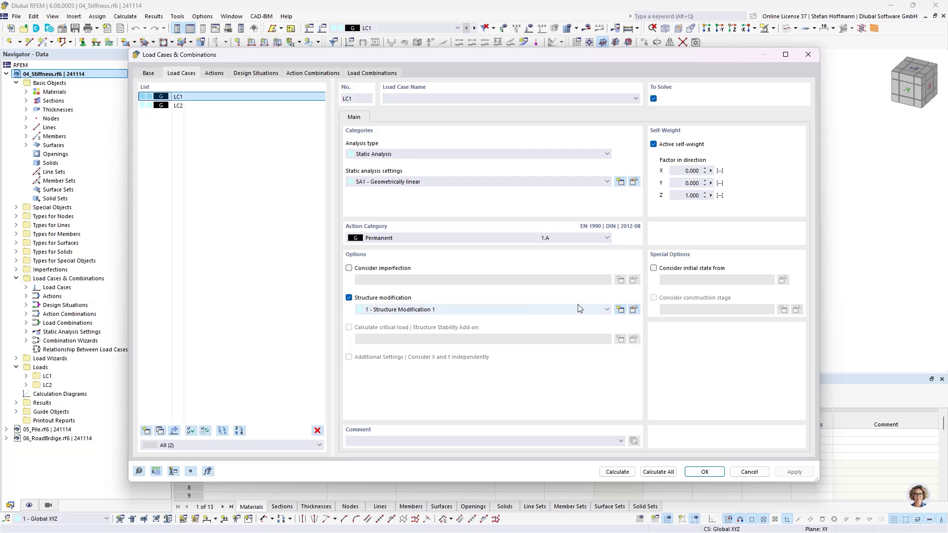
{"action": "left_click", "coordinate": [634, 309]}
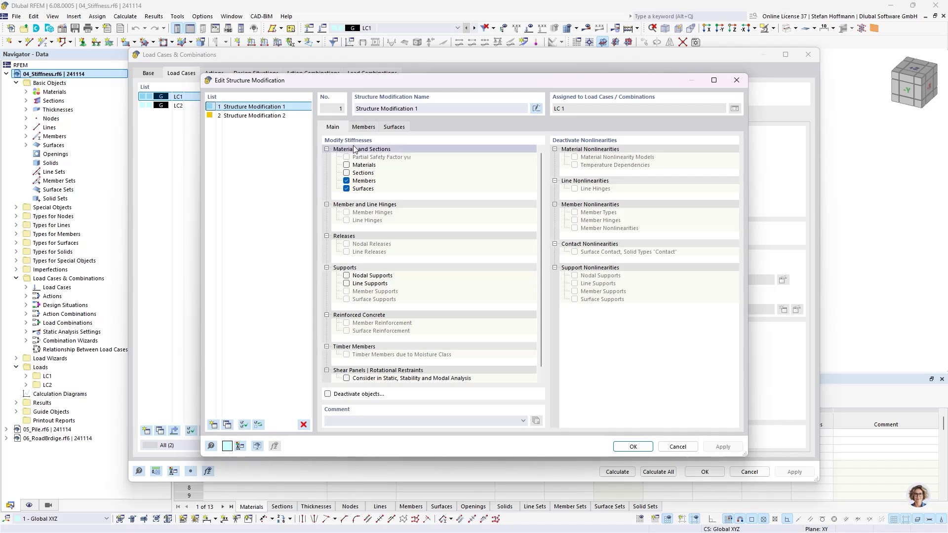
{"action": "left_click", "coordinate": [346, 165]}
{"action": "left_click", "coordinate": [346, 173]}
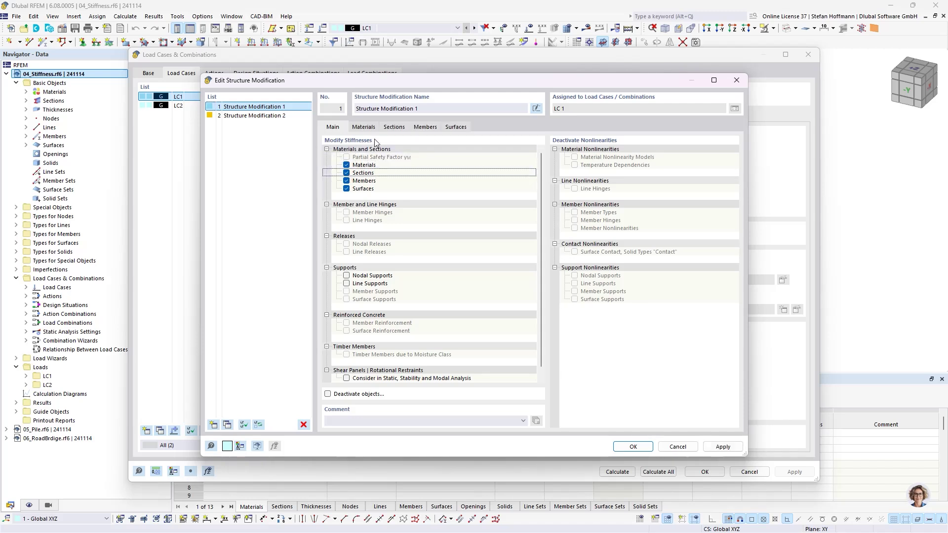
{"action": "left_click", "coordinate": [394, 127]}
{"action": "left_click", "coordinate": [340, 127]}
{"action": "left_click", "coordinate": [347, 165]}
{"action": "left_click", "coordinate": [347, 172]}
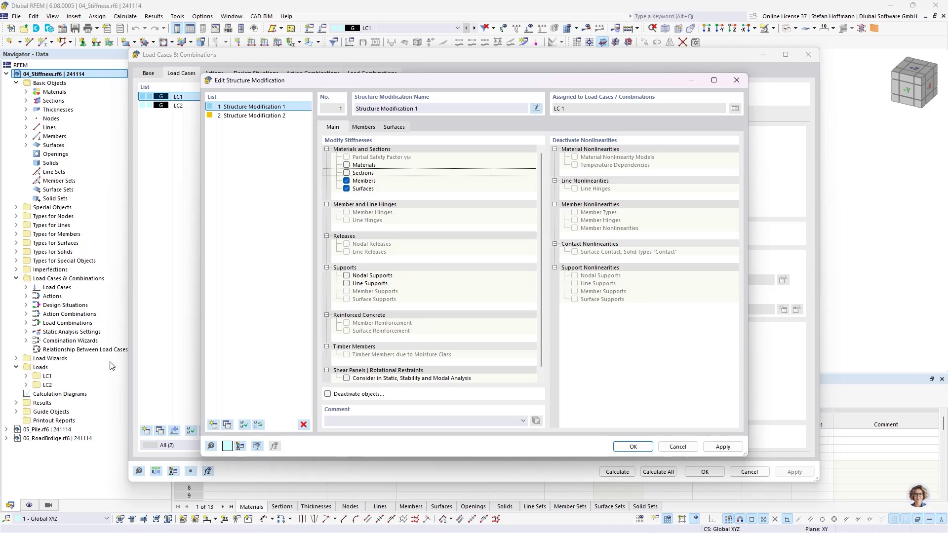
{"action": "left_click", "coordinate": [240, 446]}
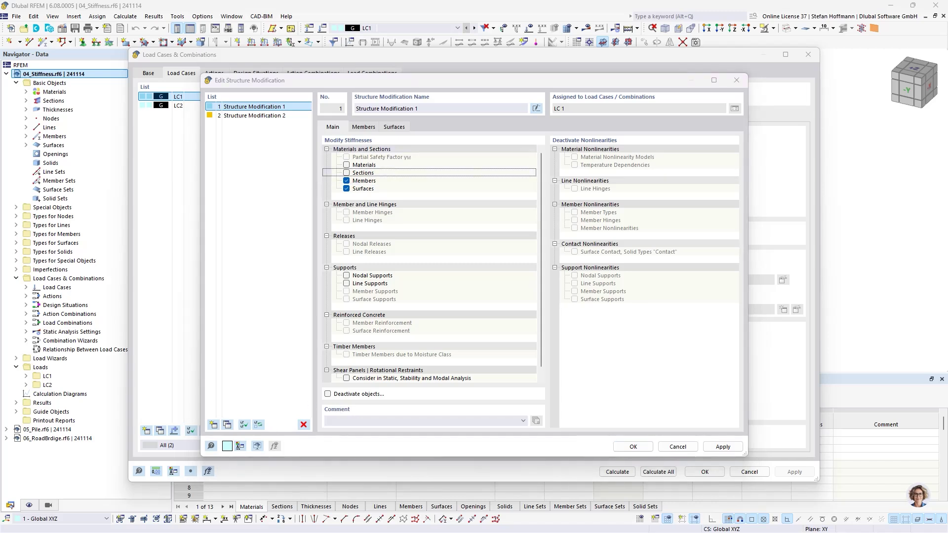
{"action": "left_click", "coordinate": [563, 142]}
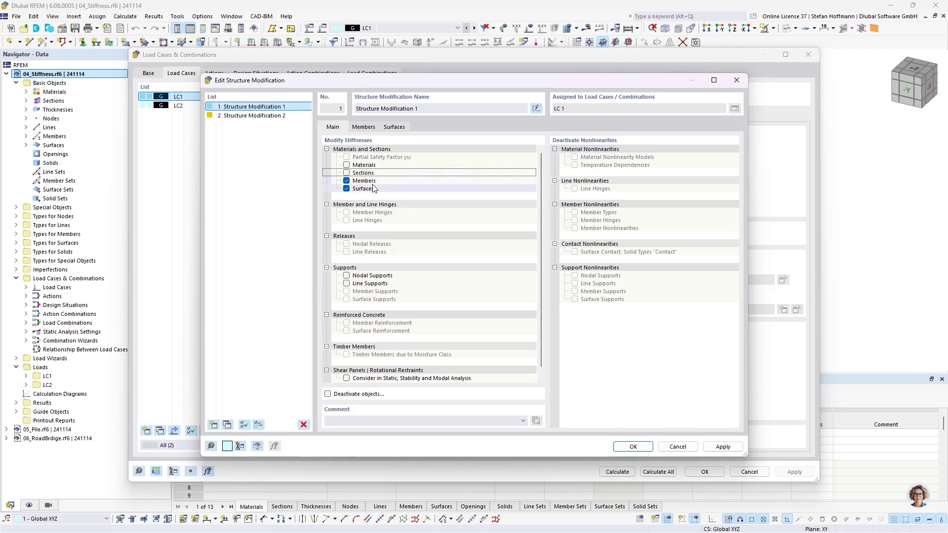
Open the stiffness modification assigned to member 2 in Structure Modification 1 and examine its bending stiffness factor kEy
{"action": "left_click", "coordinate": [365, 127]}
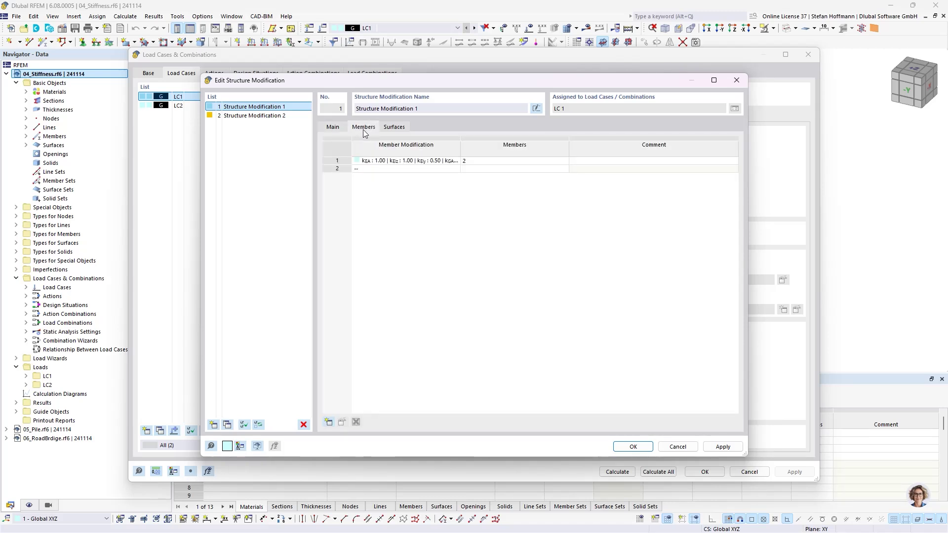
{"action": "left_click", "coordinate": [404, 161]}
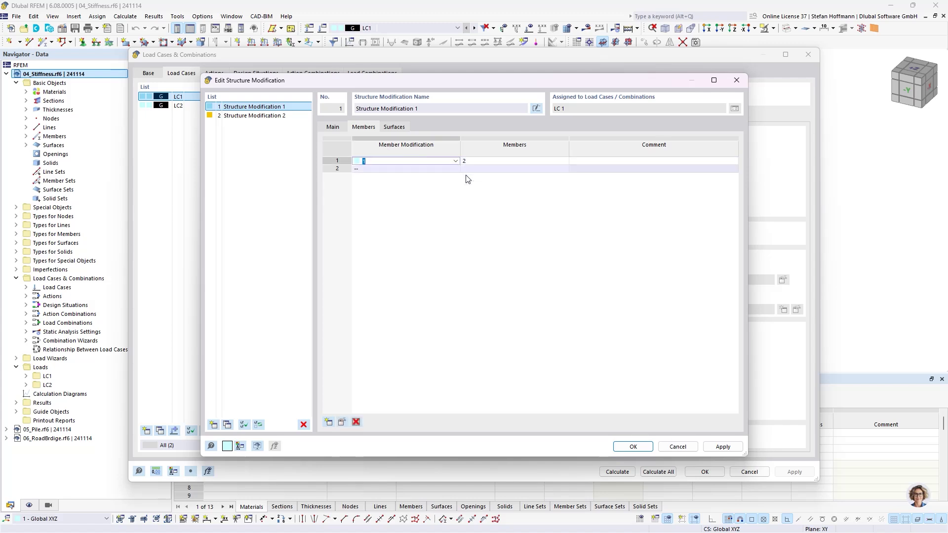
{"action": "left_click", "coordinate": [344, 422]}
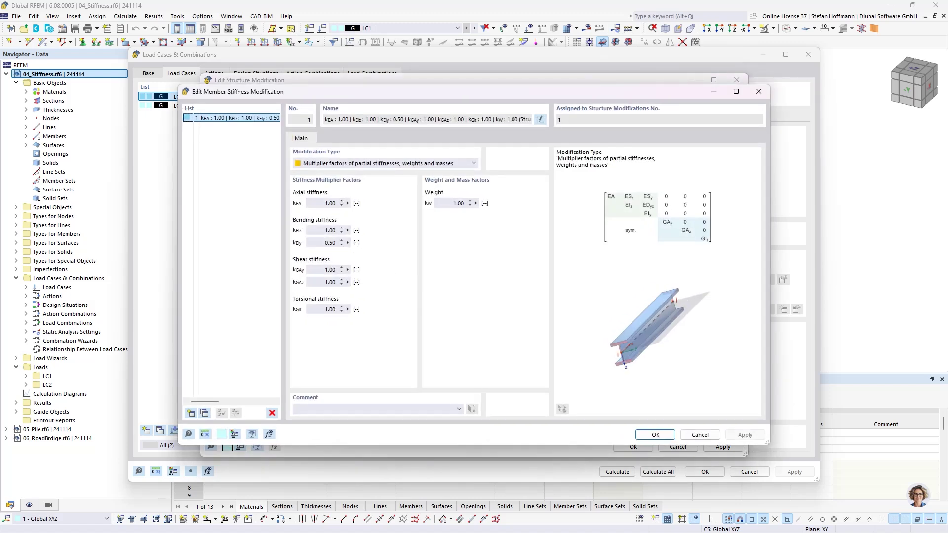
{"action": "left_click", "coordinate": [329, 243]}
Try the AISI S100-16 C1.1.1.3 modification type for the member, return to multiplier factors of partial stiffnesses, weights and masses, and close the definition
{"action": "left_click", "coordinate": [369, 164]}
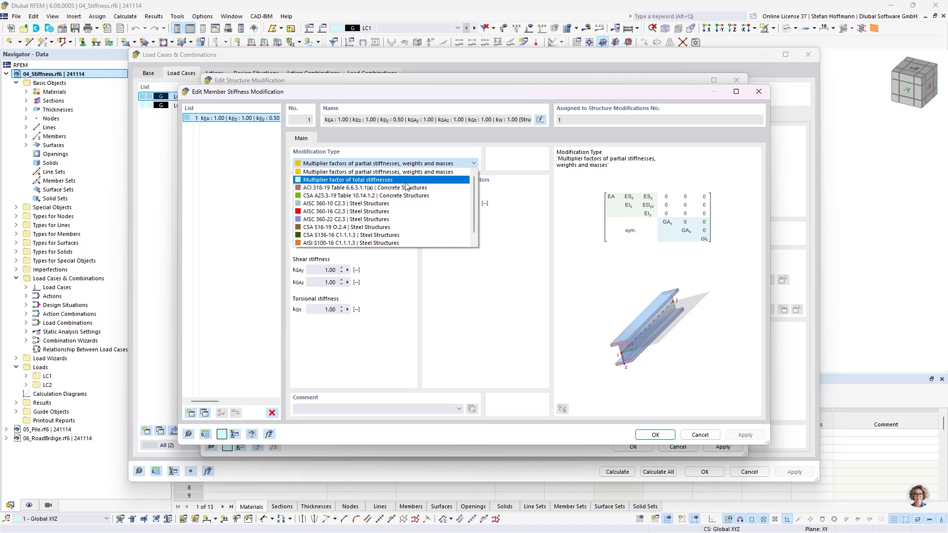
{"action": "scroll", "coordinate": [408, 203], "scroll_direction": "down", "scroll_amount": 1}
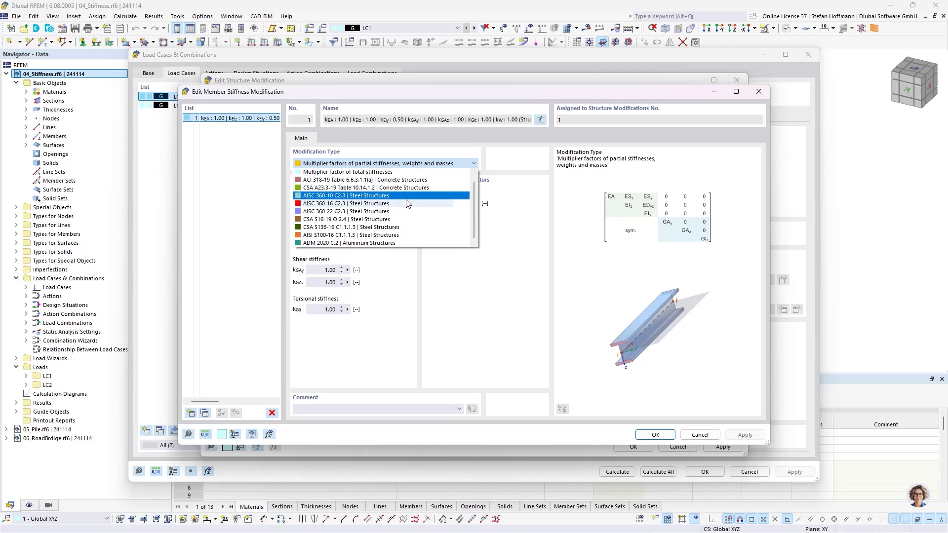
{"action": "left_click", "coordinate": [408, 236]}
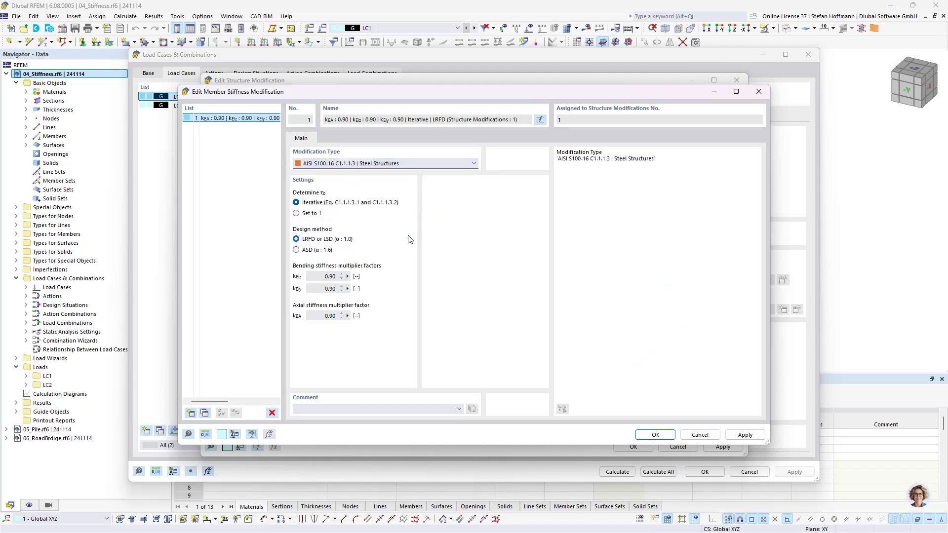
{"action": "left_click", "coordinate": [345, 168]}
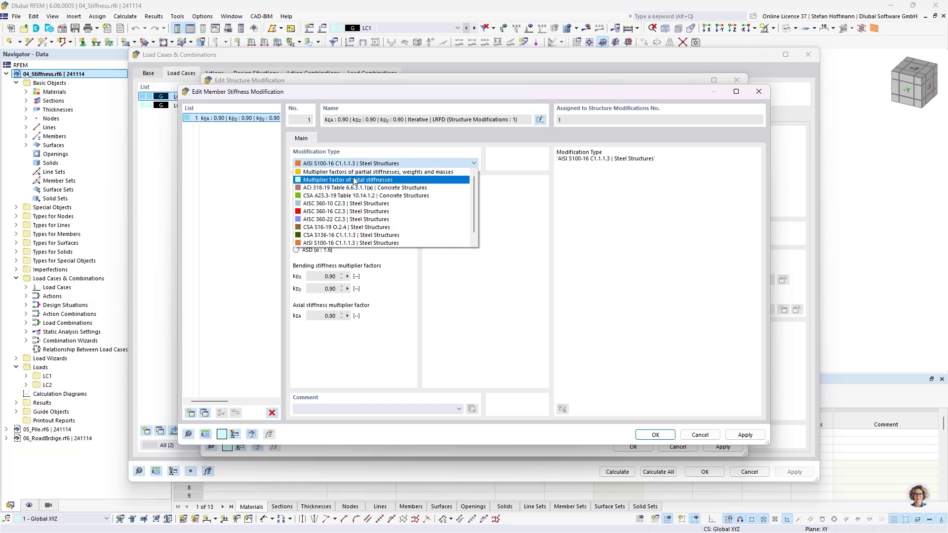
{"action": "left_click", "coordinate": [349, 178]}
{"action": "left_click", "coordinate": [328, 242]}
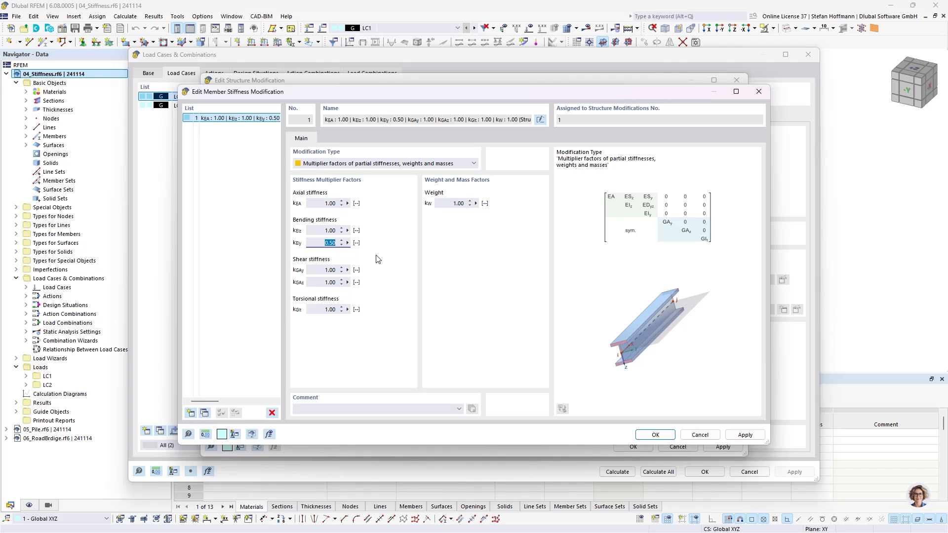
{"action": "left_click", "coordinate": [758, 92]}
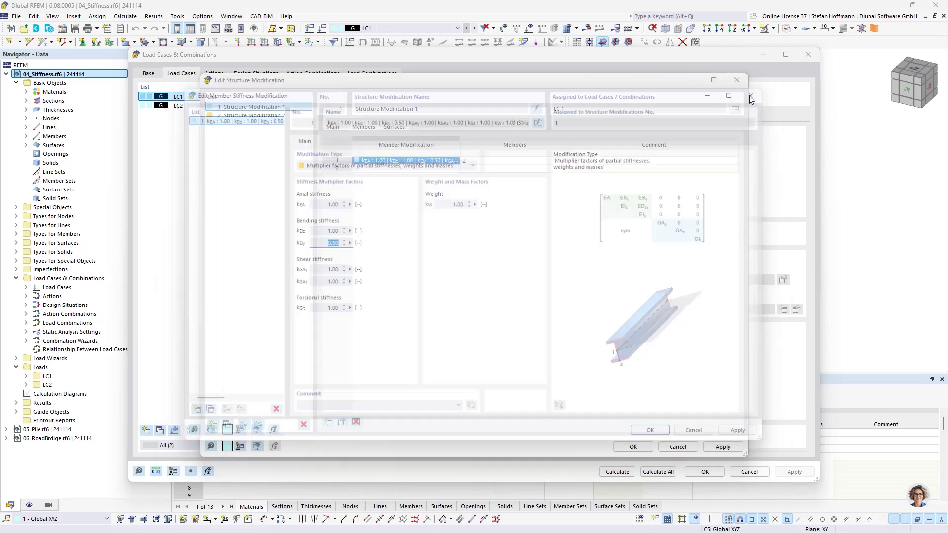
Open the stiffness modification assigned to surface 2 and examine its bending and torsional stiffness factor kb
{"action": "left_click", "coordinate": [404, 122]}
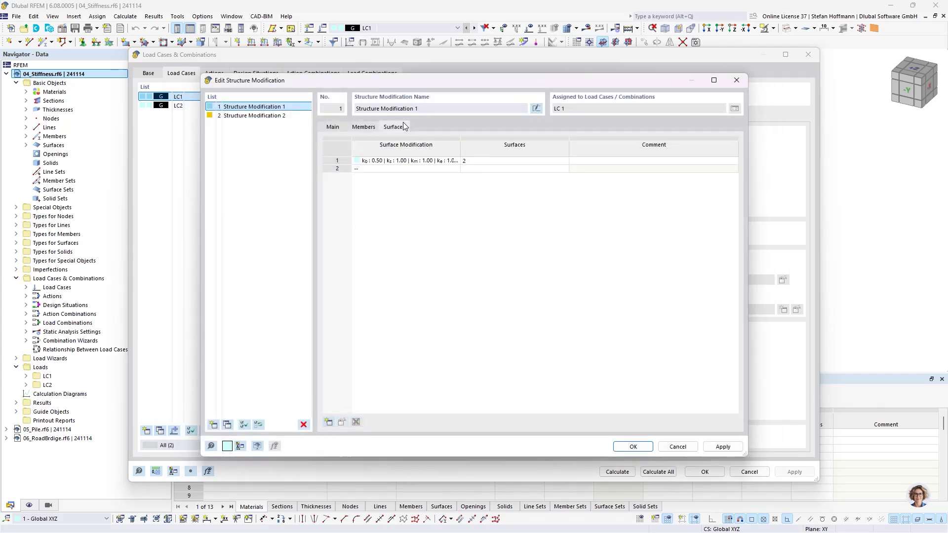
{"action": "left_click", "coordinate": [405, 161]}
{"action": "left_click", "coordinate": [341, 422]}
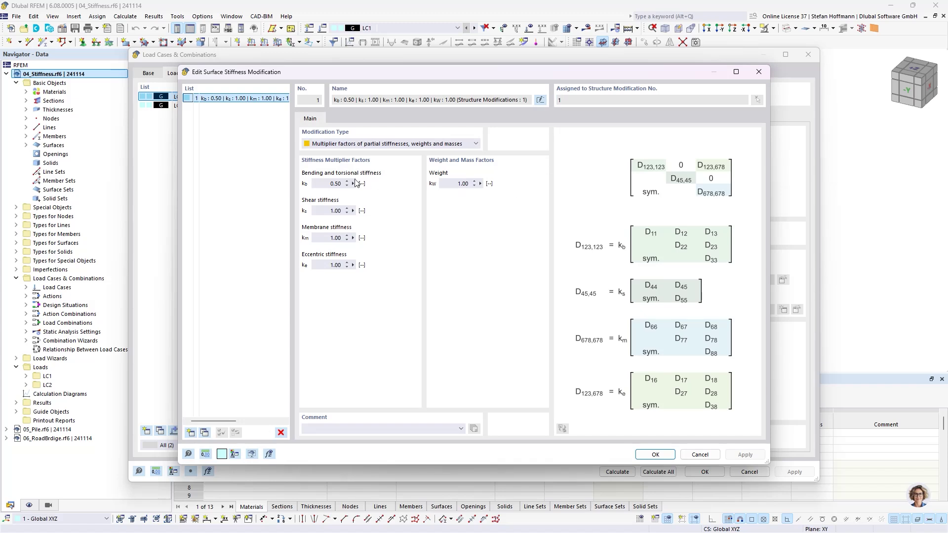
{"action": "double_click", "coordinate": [335, 183]}
Try multiplier factors of stiffness matrix elements for the surface and restore multiplier factors of partial stiffnesses, weights and masses
{"action": "left_click", "coordinate": [368, 145]}
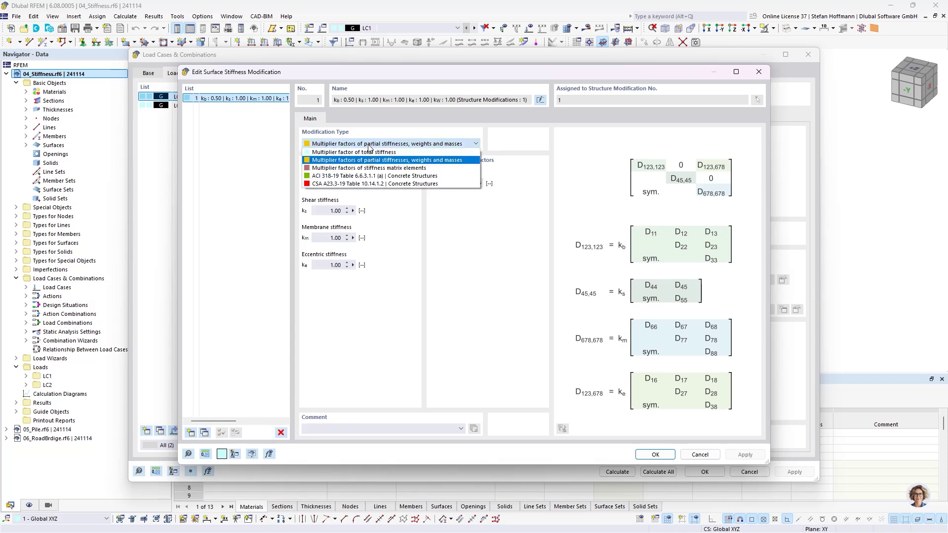
{"action": "left_click", "coordinate": [397, 168]}
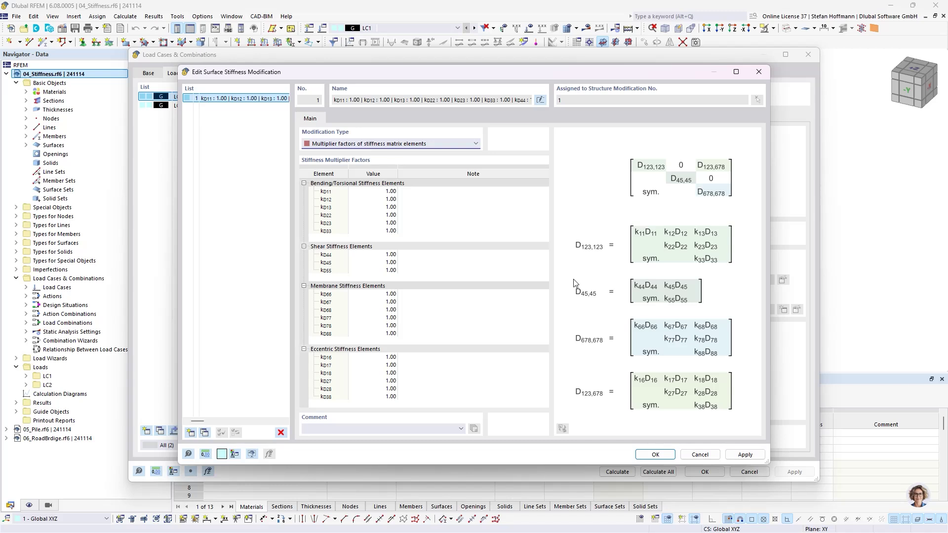
{"action": "left_click", "coordinate": [391, 144]}
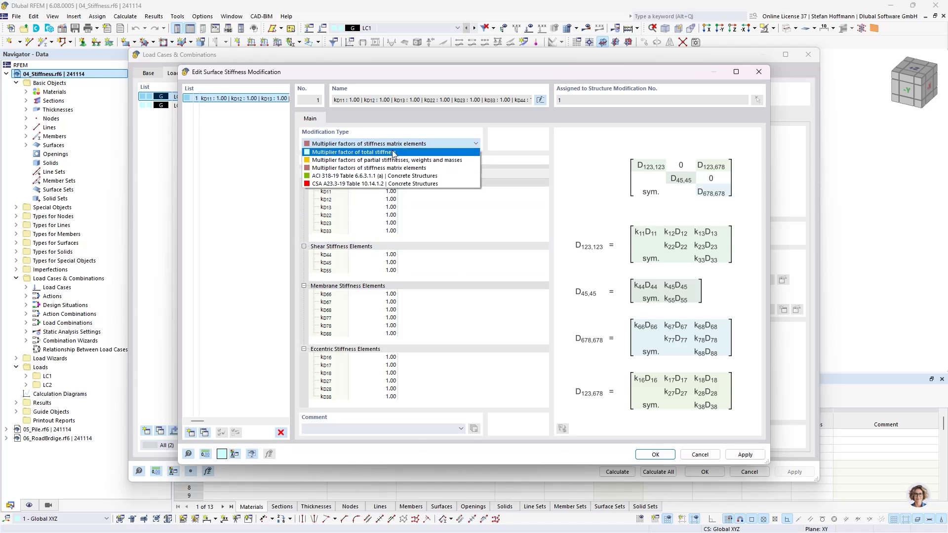
{"action": "left_click", "coordinate": [395, 160]}
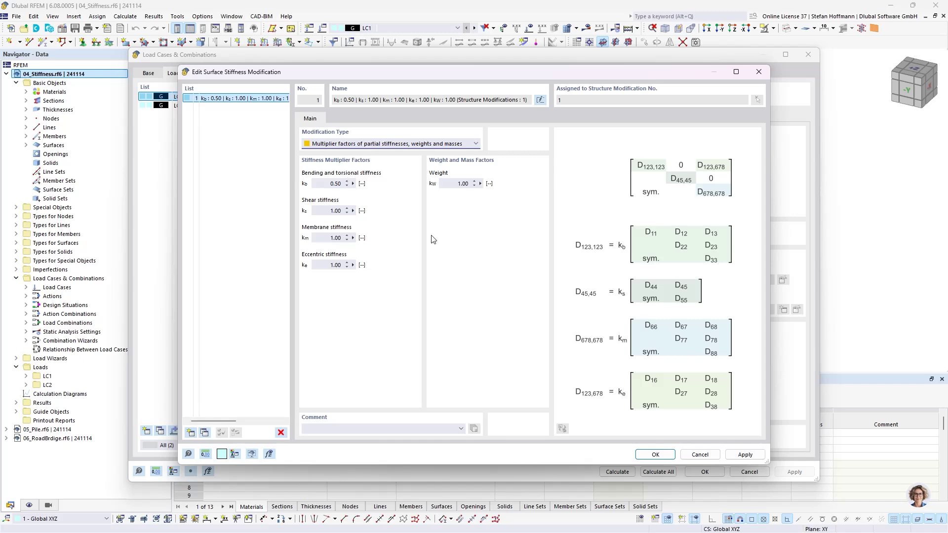
{"action": "key", "text": "Return"}
Examine Structure Modification 2, checking which stiffness options are active and the factors for E and G of each material
{"action": "left_click", "coordinate": [269, 116]}
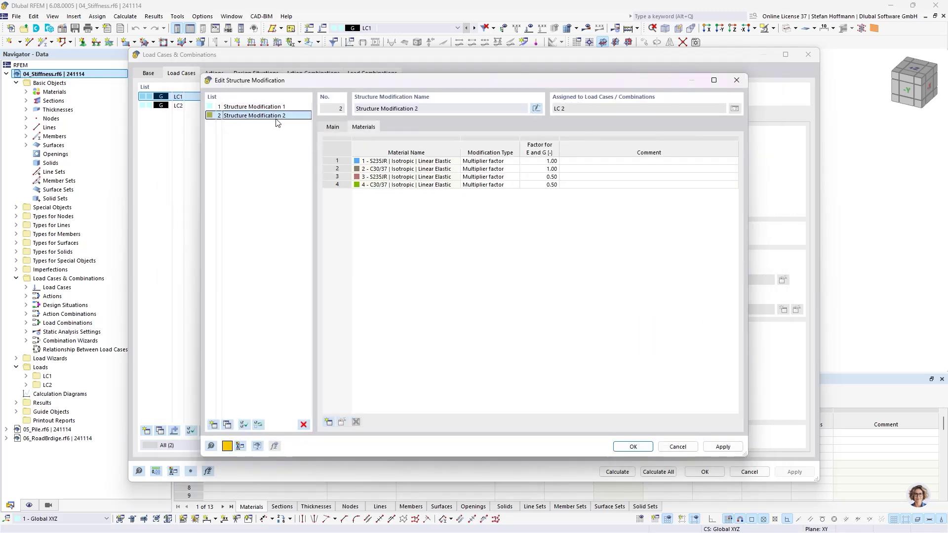
{"action": "left_click", "coordinate": [333, 127]}
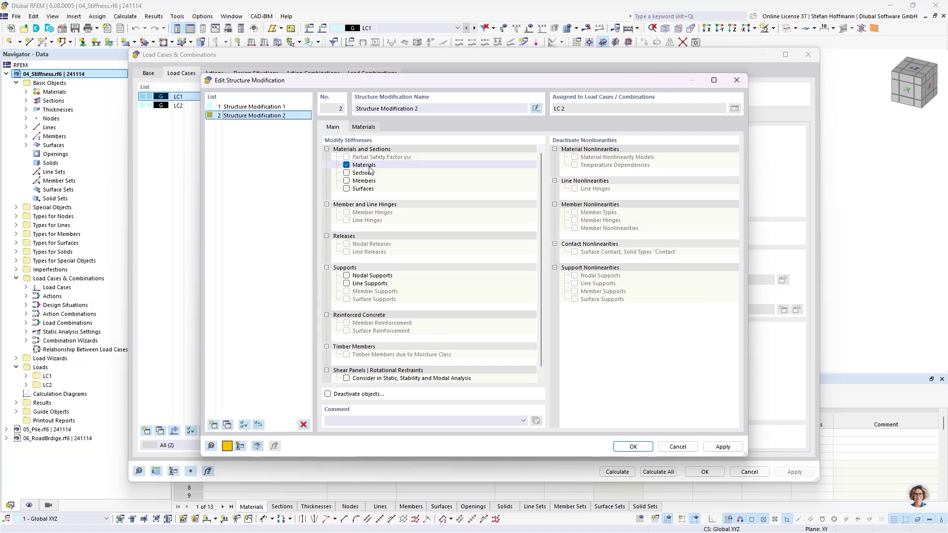
{"action": "left_click", "coordinate": [371, 130]}
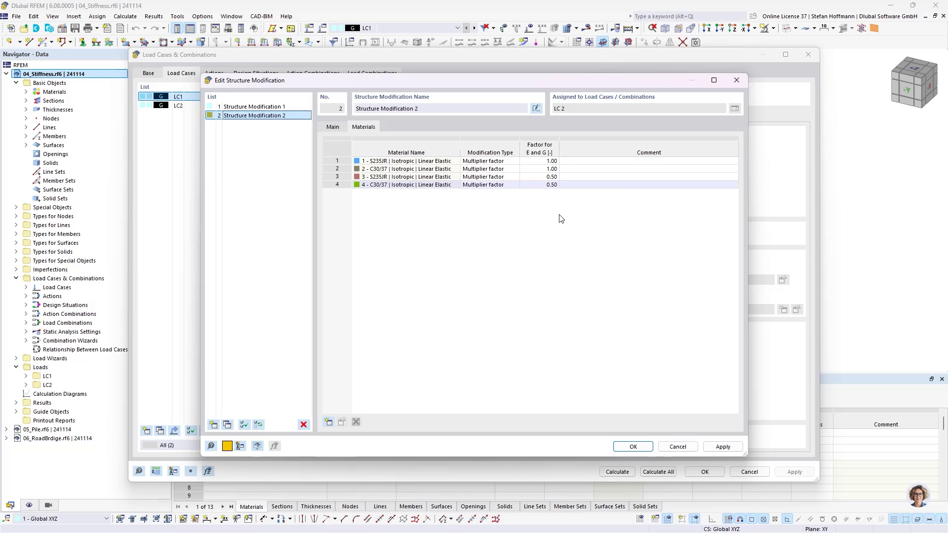
Accept the structure modifications and load case settings, run the calculation, and display the global deformations for LC2
{"action": "key", "text": "Return"}
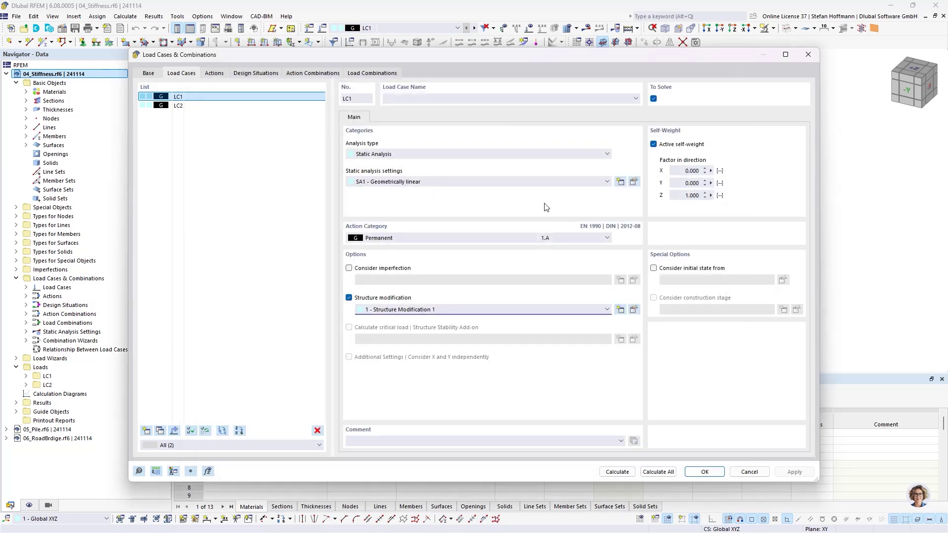
{"action": "key", "text": "Return"}
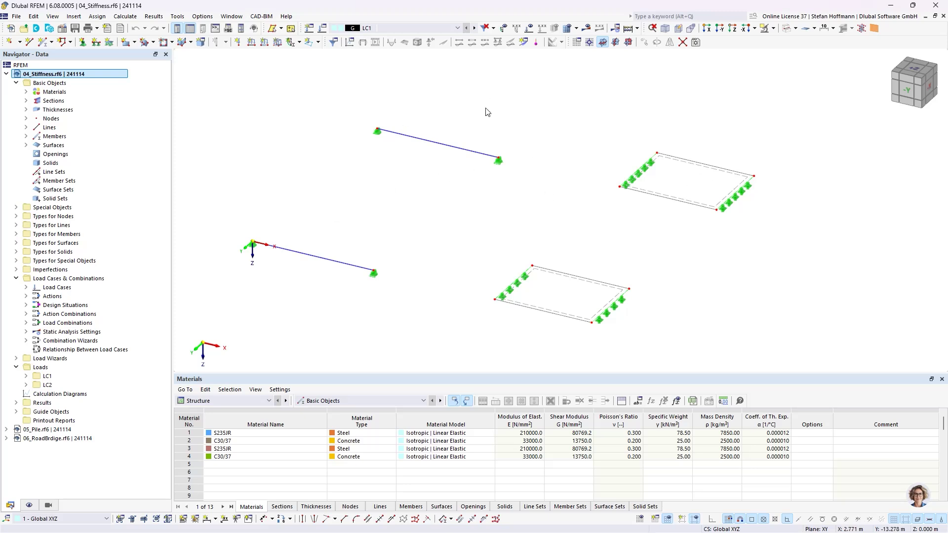
{"action": "key", "text": "F5"}
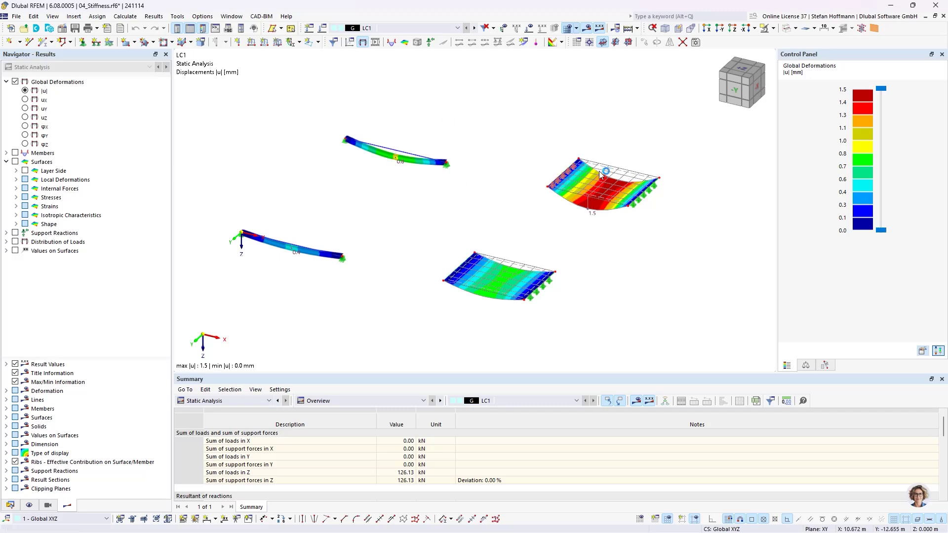
{"action": "left_click", "coordinate": [473, 28]}
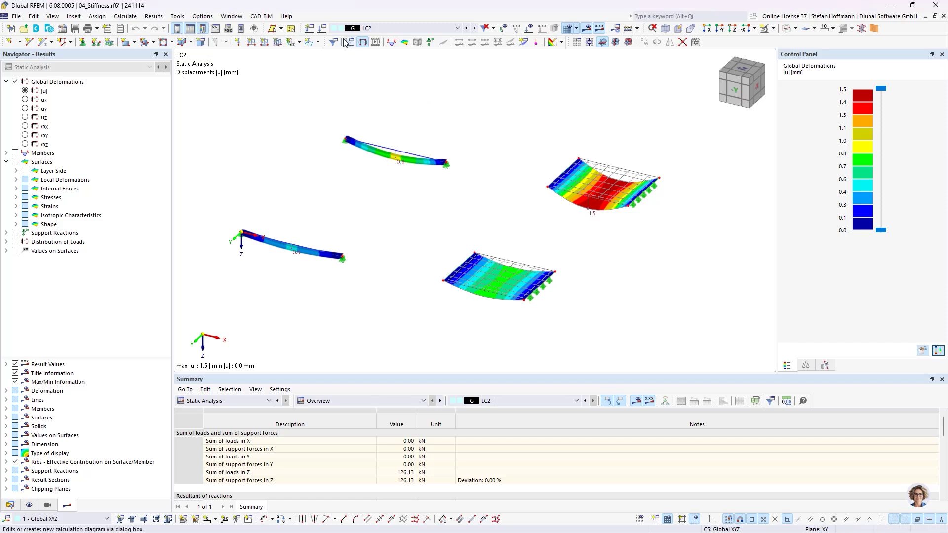
Try considering Structure Modification 1 in the combination wizard of design situation DS1, and discard the changes
{"action": "left_click", "coordinate": [323, 29]}
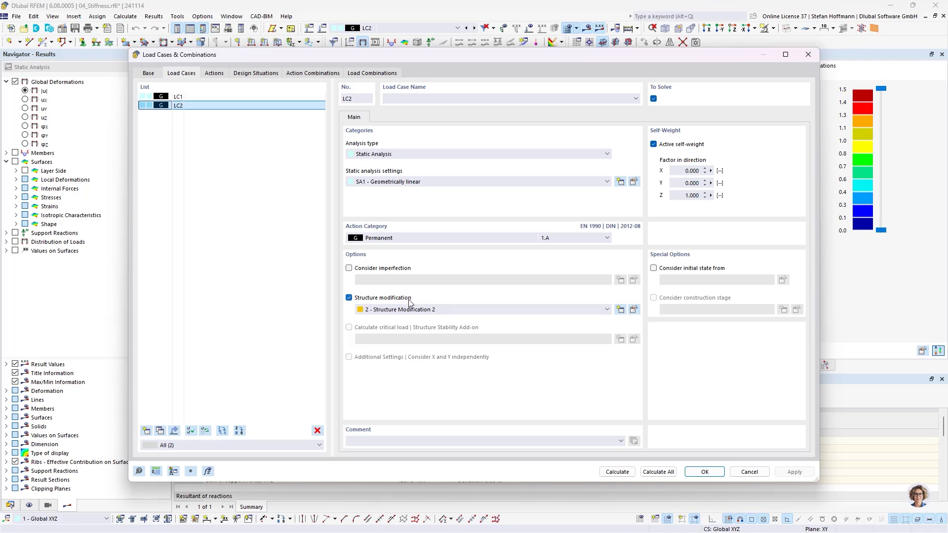
{"action": "left_click", "coordinate": [257, 74]}
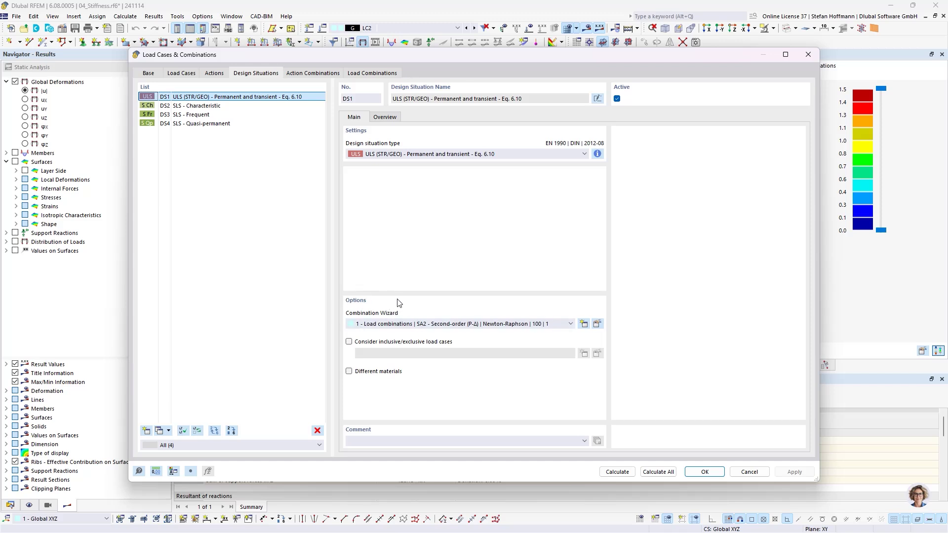
{"action": "left_click", "coordinate": [597, 323]}
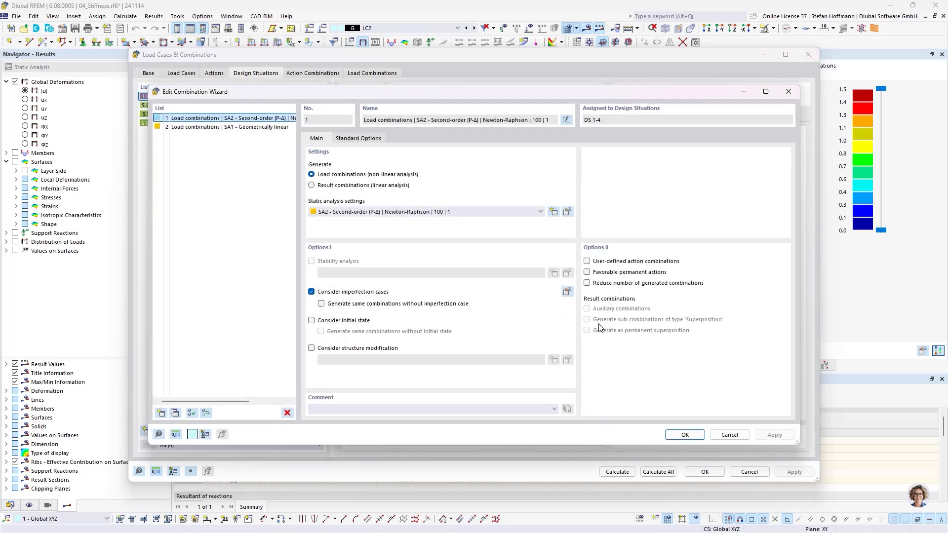
{"action": "left_click", "coordinate": [311, 348]}
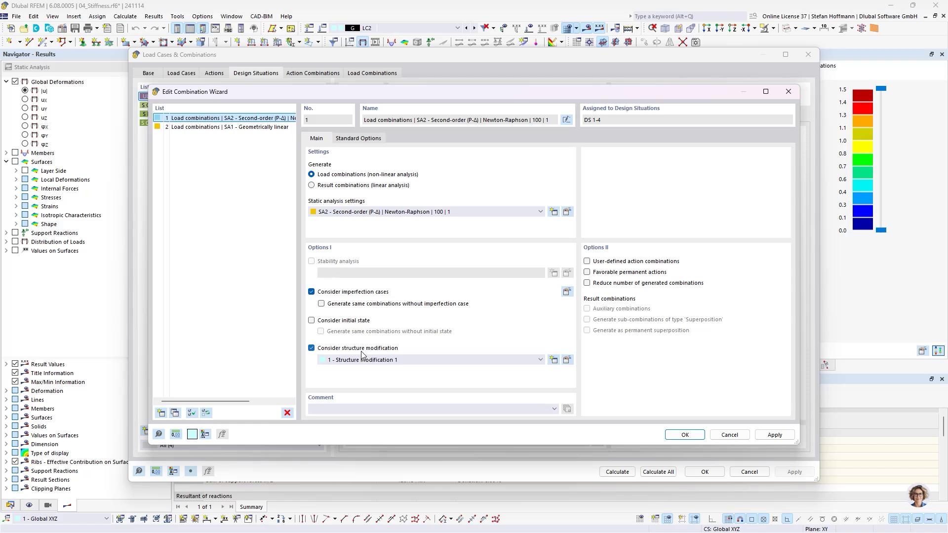
{"action": "left_click", "coordinate": [360, 349]}
{"action": "left_click", "coordinate": [717, 430]}
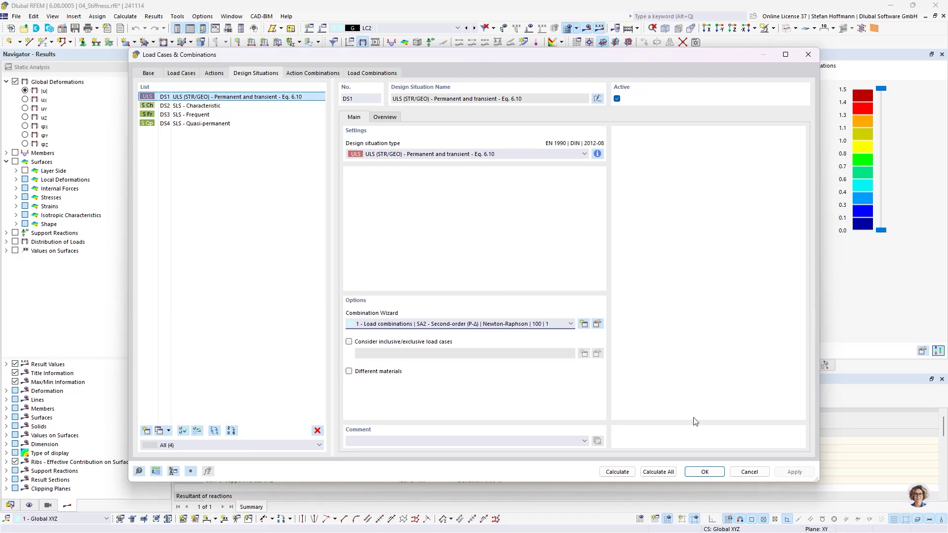
{"action": "left_click", "coordinate": [743, 471]}
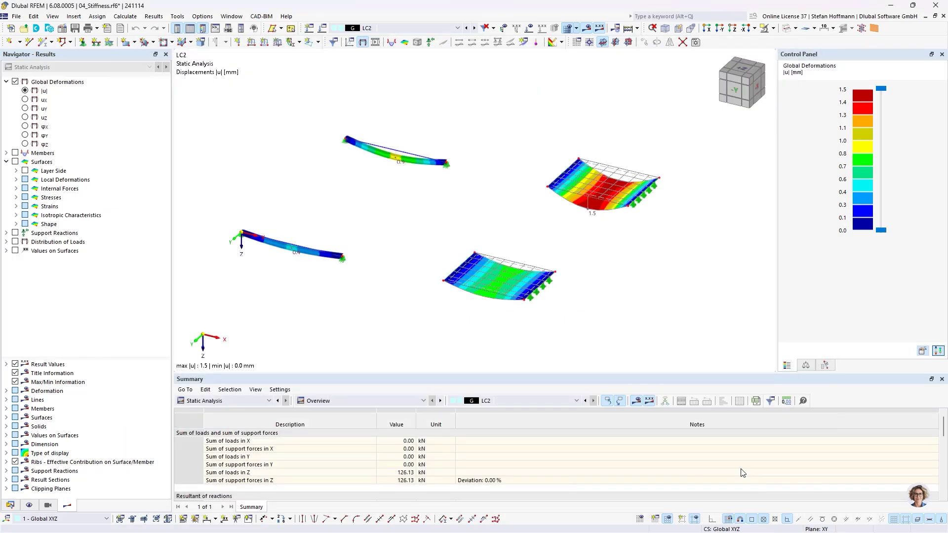
Close the 04_Stiffness.rf6 model
{"action": "left_click", "coordinate": [943, 16]}
{"action": "left_click", "coordinate": [514, 312]}
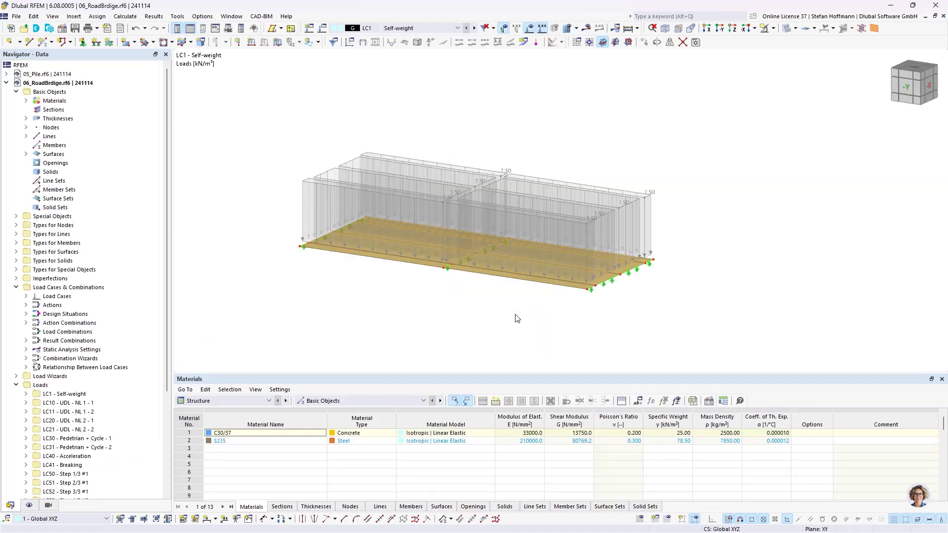
Switch to the 05_Pile.rf6 model and check which add-ons are activated in its base data
{"action": "left_click", "coordinate": [60, 74]}
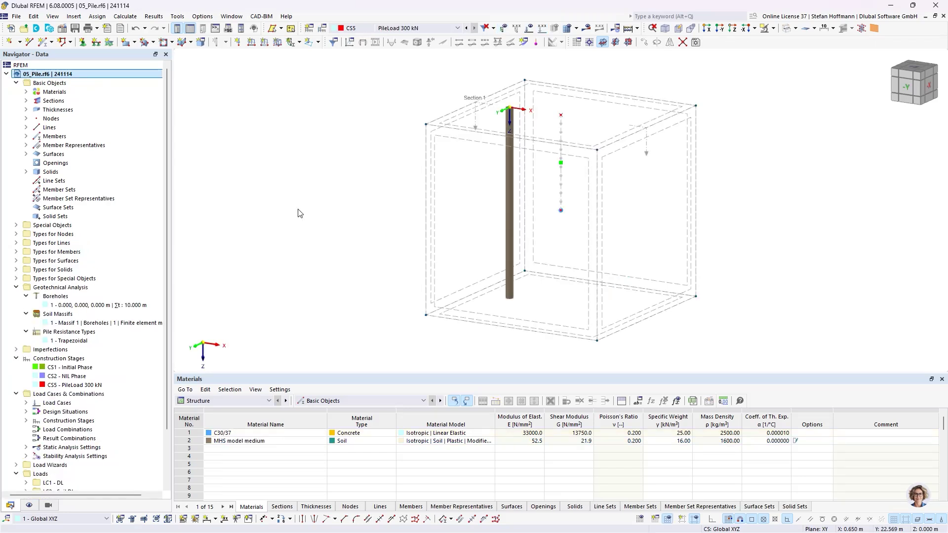
{"action": "scroll", "coordinate": [298, 213], "scroll_direction": "down", "scroll_amount": 2}
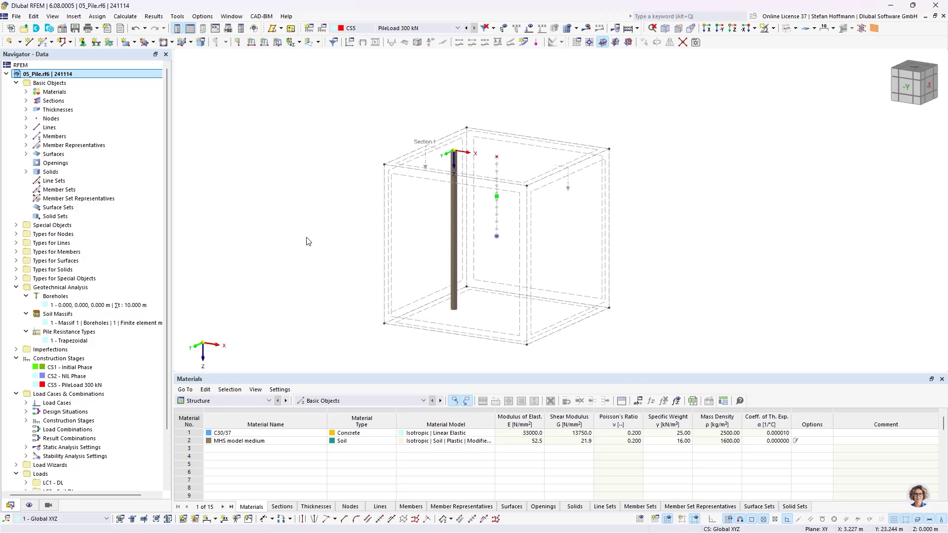
{"action": "right_click", "coordinate": [119, 76]}
{"action": "left_click", "coordinate": [123, 81]}
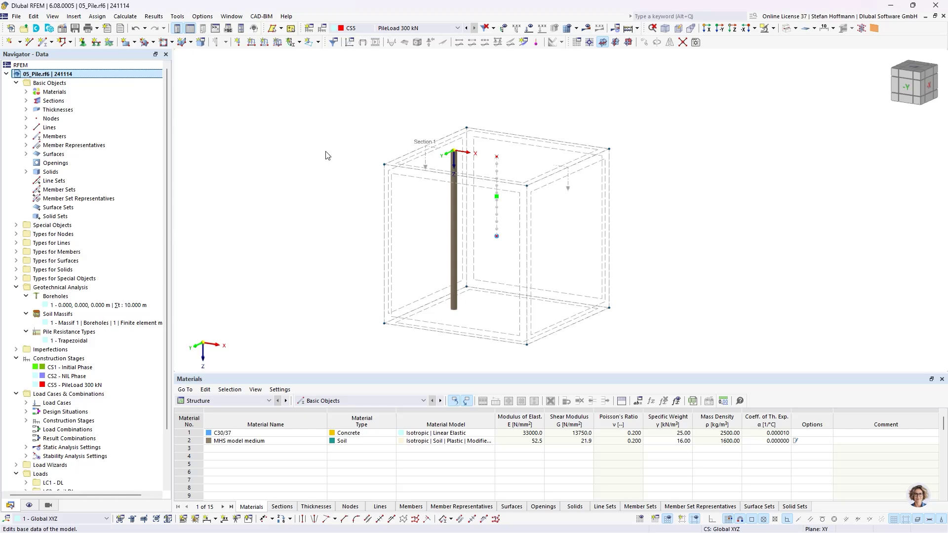
{"action": "left_click", "coordinate": [269, 80]}
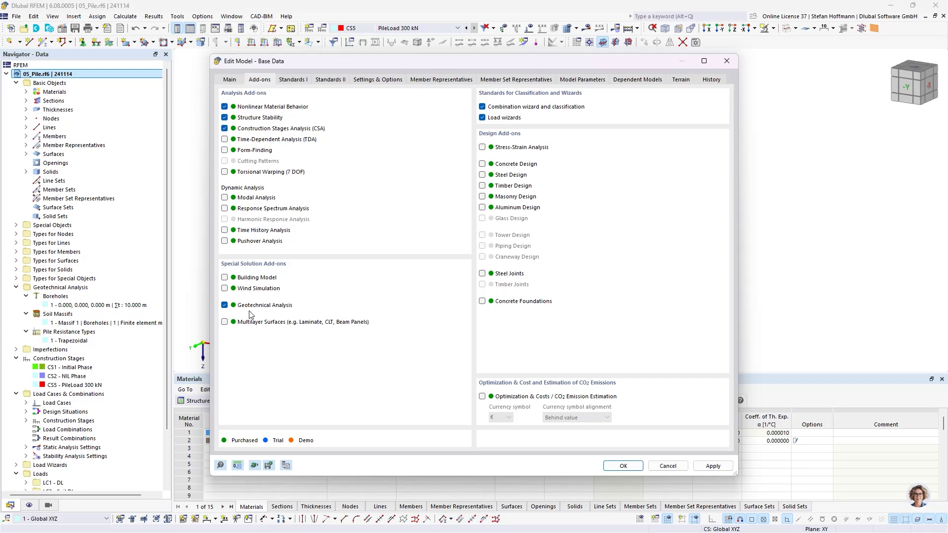
{"action": "key", "text": "Return"}
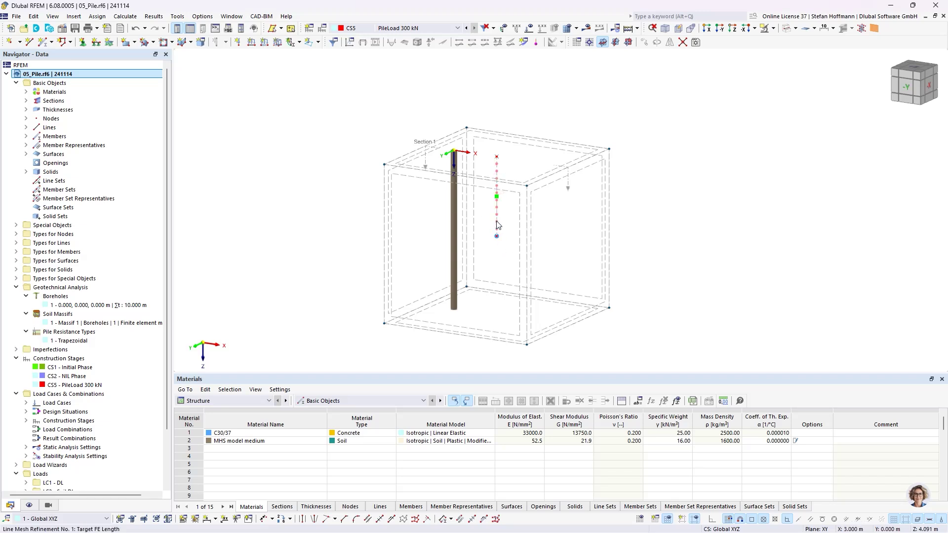
Inspect the definition of the MHS model medium soil material, checking its material model and basic properties
{"action": "mouse_move", "coordinate": [498, 224]}
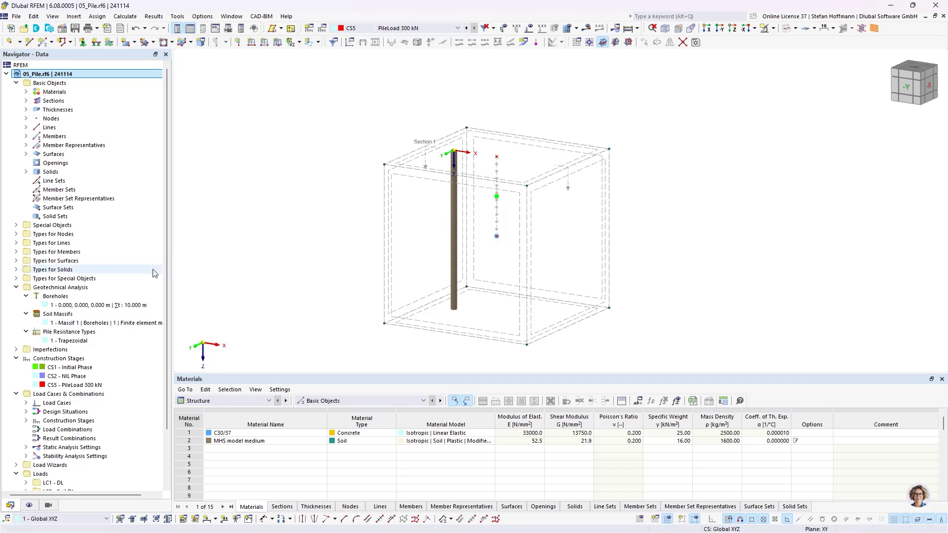
{"action": "left_click", "coordinate": [63, 318]}
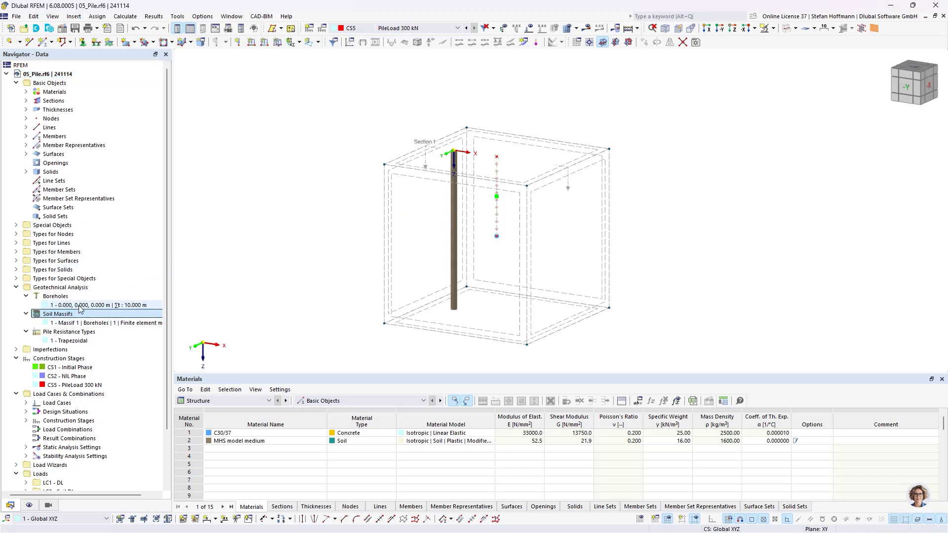
{"action": "left_click", "coordinate": [26, 92]}
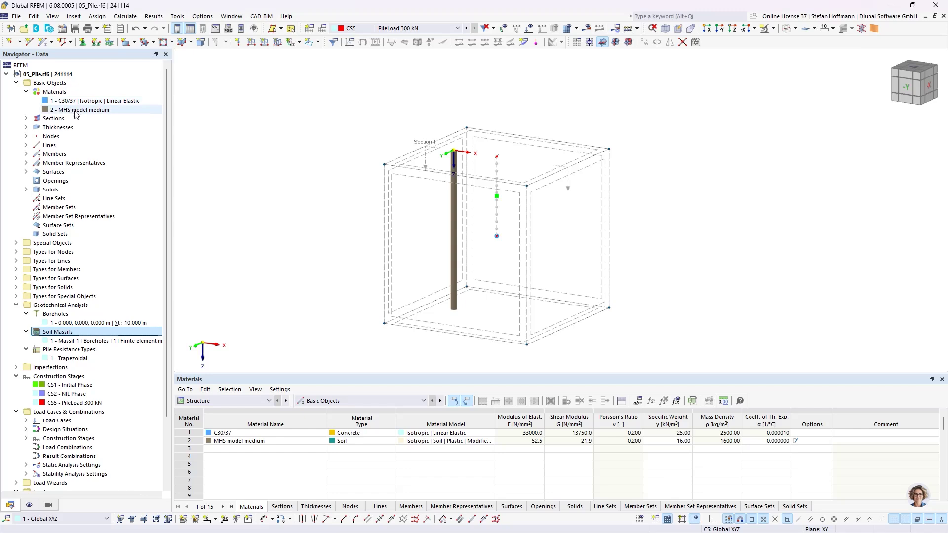
{"action": "double_click", "coordinate": [76, 110]}
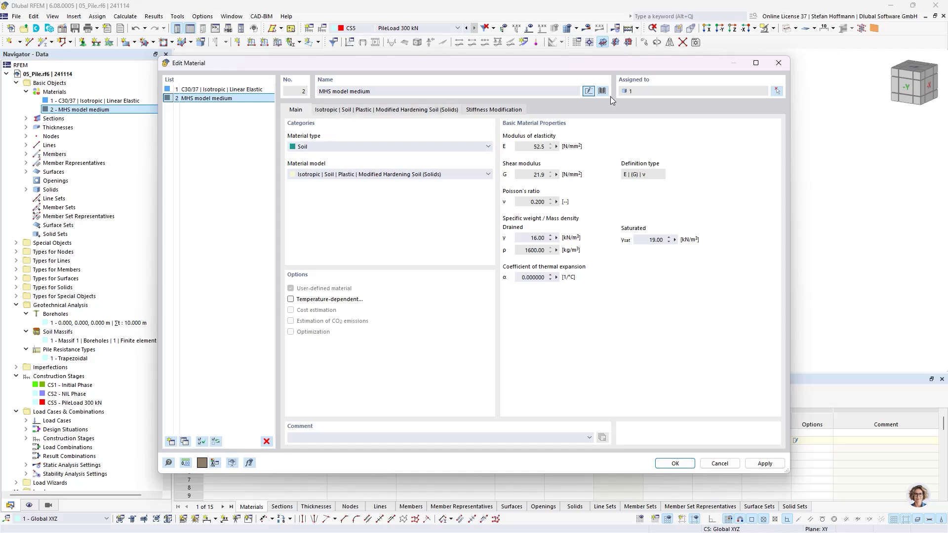
{"action": "left_click", "coordinate": [778, 63]}
Review the layer setup of borehole 1 and the geometry settings of soil massif 1
{"action": "double_click", "coordinate": [106, 323]}
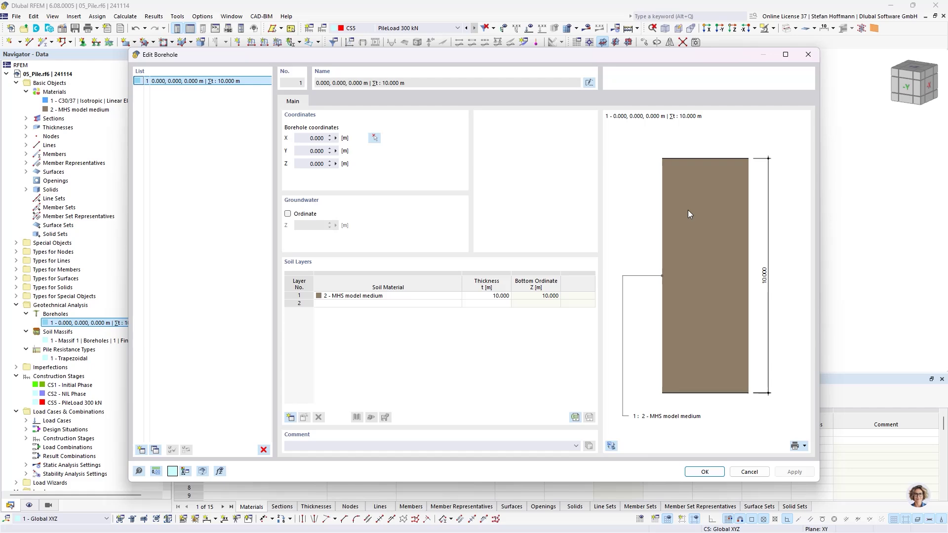
{"action": "key", "text": "Escape"}
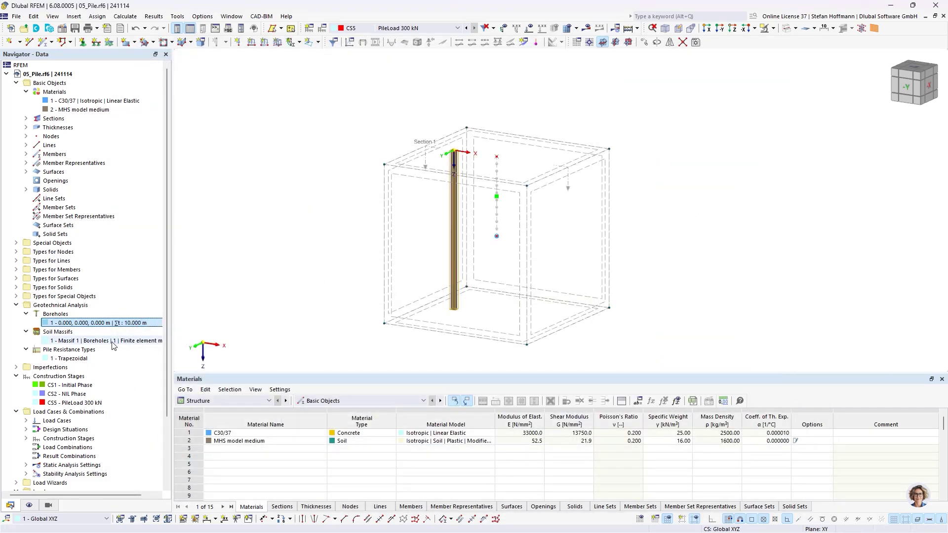
{"action": "double_click", "coordinate": [84, 341]}
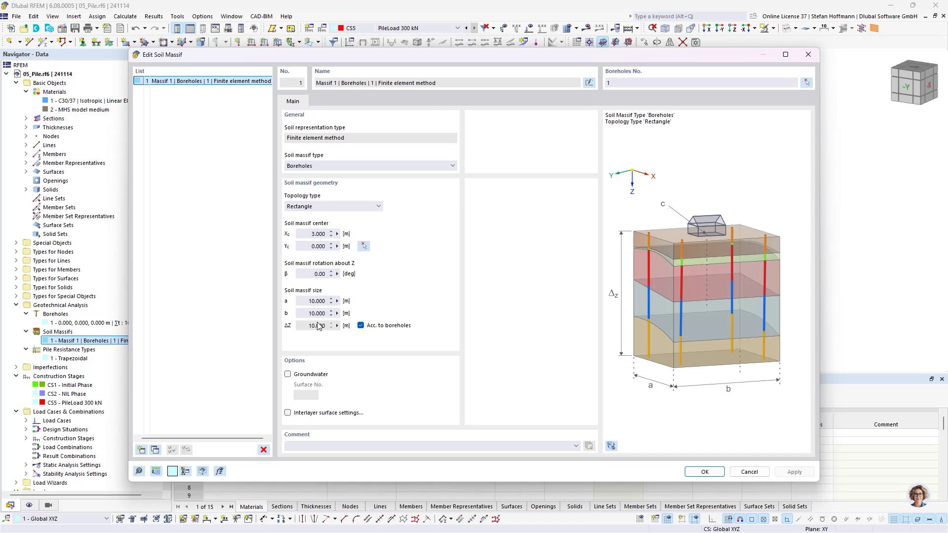
{"action": "key", "text": "Return"}
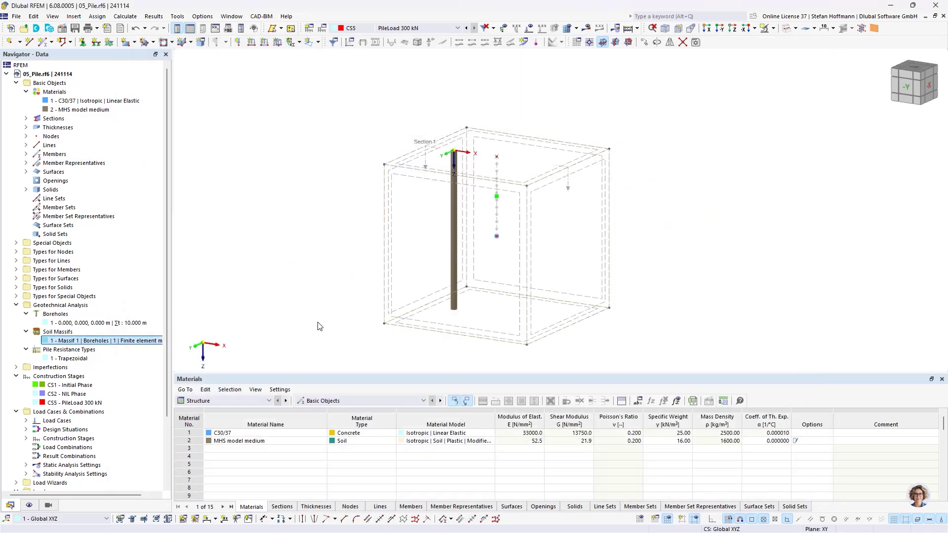
Highlight the soil solid in the model, and check the member type of member 1, keeping it as Pile
{"action": "left_click", "coordinate": [26, 190]}
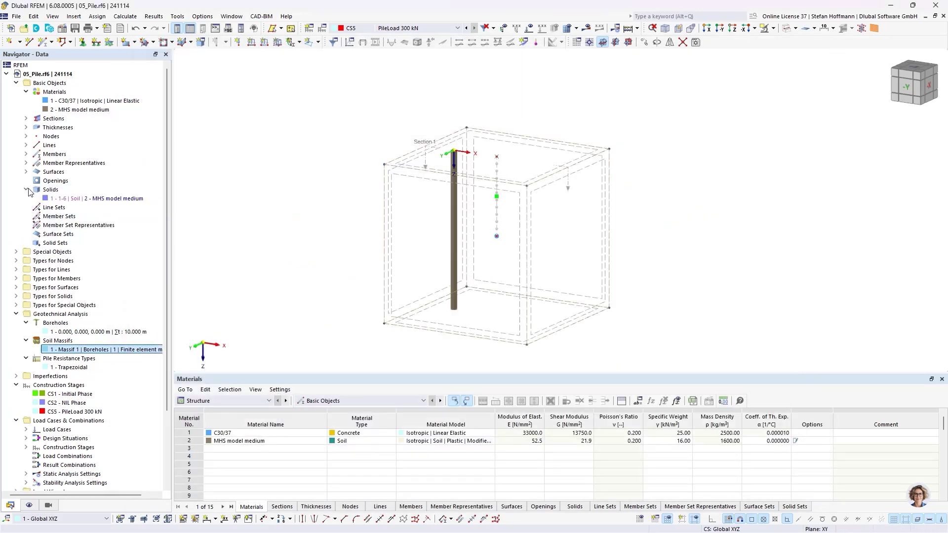
{"action": "left_click", "coordinate": [67, 198]}
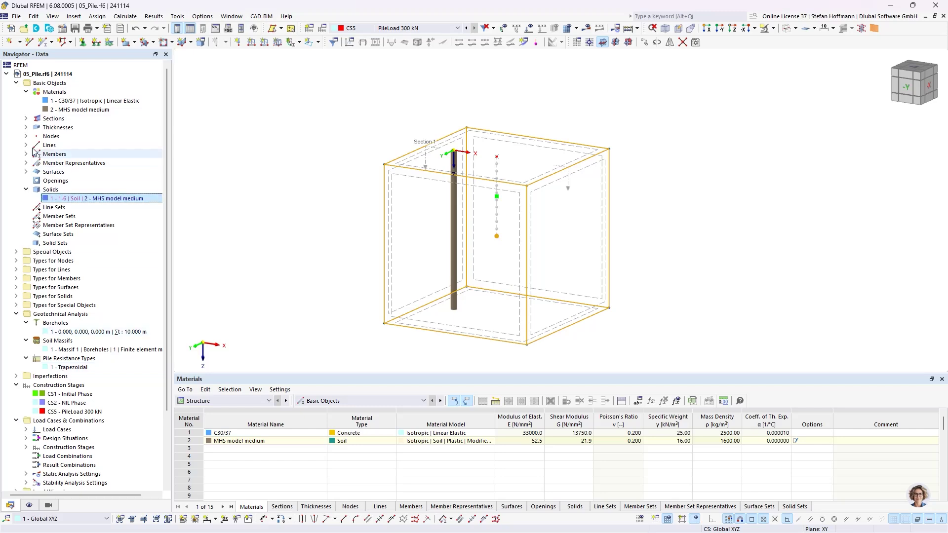
{"action": "left_click", "coordinate": [26, 154]}
{"action": "double_click", "coordinate": [58, 164]}
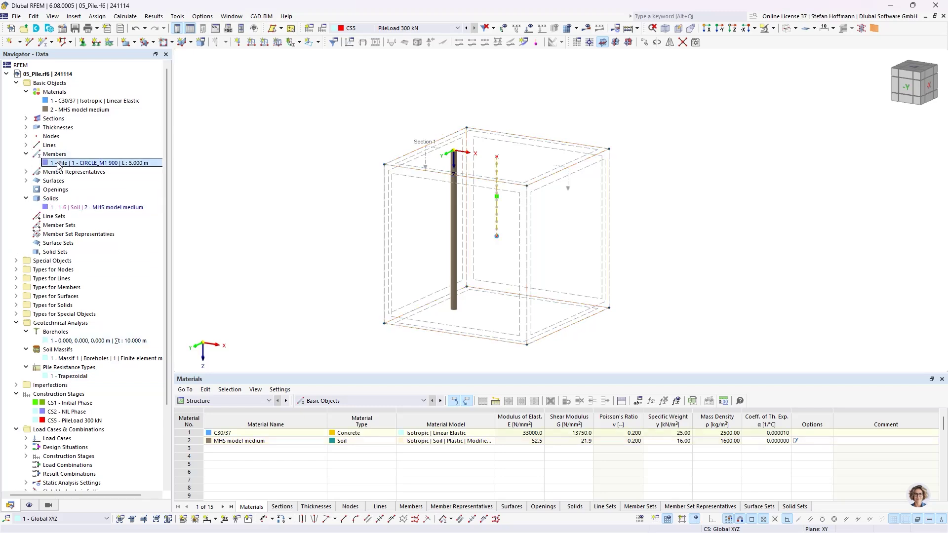
{"action": "left_click", "coordinate": [215, 137]}
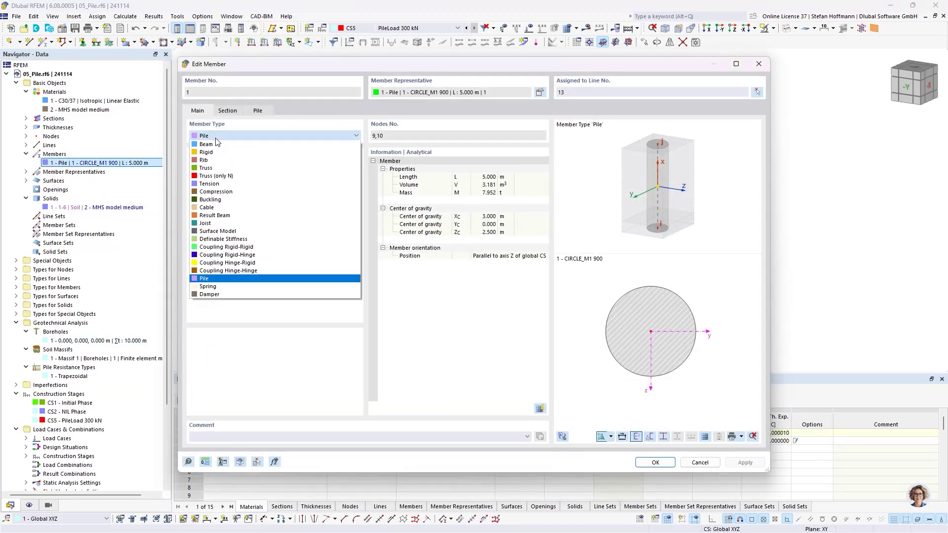
{"action": "left_click", "coordinate": [214, 280]}
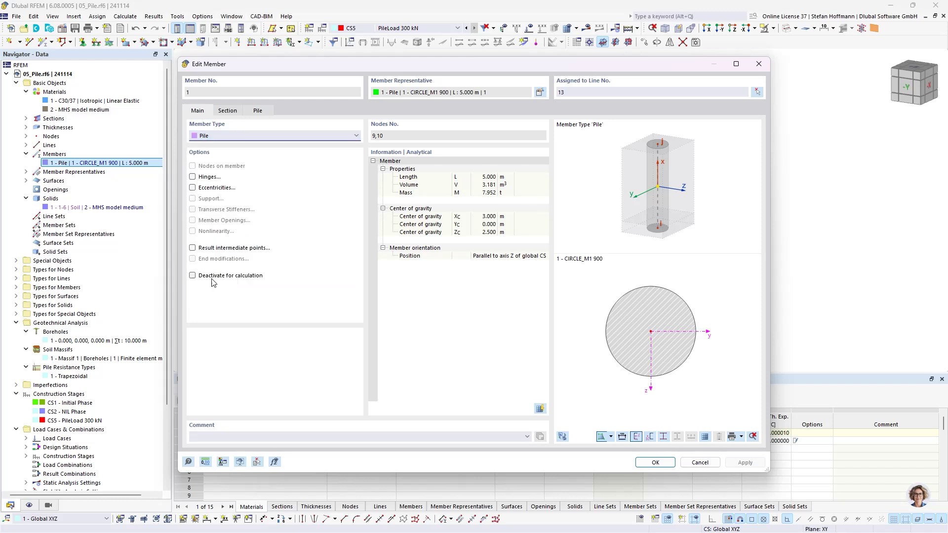
Examine the pile resistance type assigned to member 1, including the shear resistance distribution options, strengths and stiffnesses, keeping Trapezoidal
{"action": "left_click", "coordinate": [256, 111]}
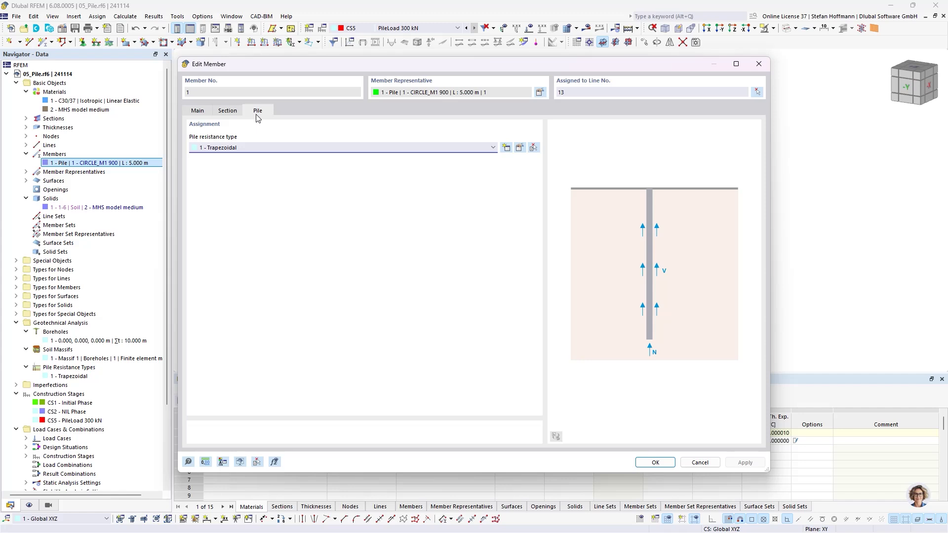
{"action": "left_click", "coordinate": [519, 148]}
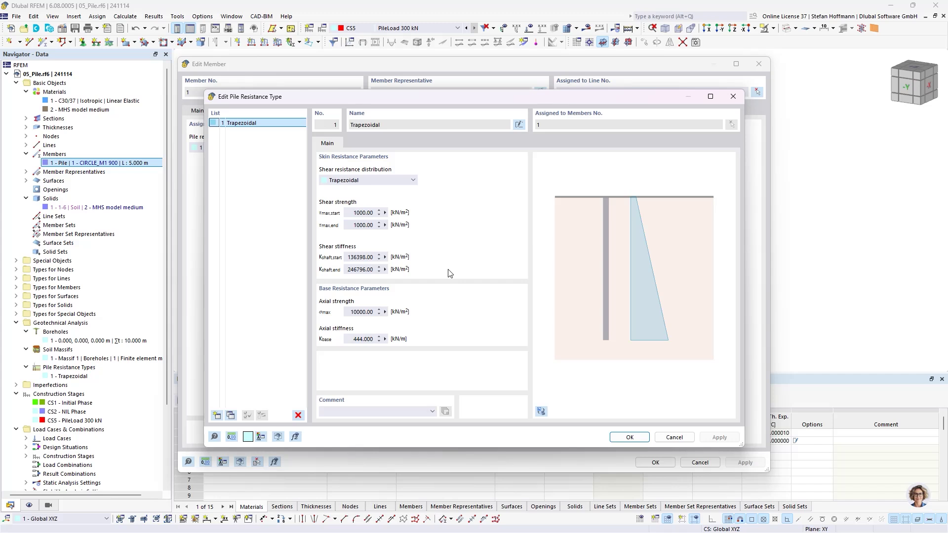
{"action": "left_click", "coordinate": [412, 179]}
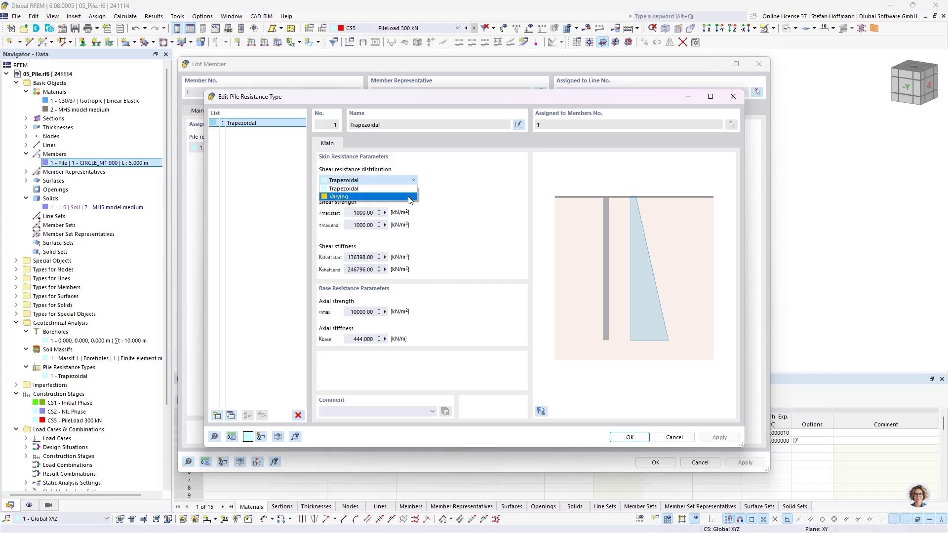
{"action": "left_click", "coordinate": [408, 179]}
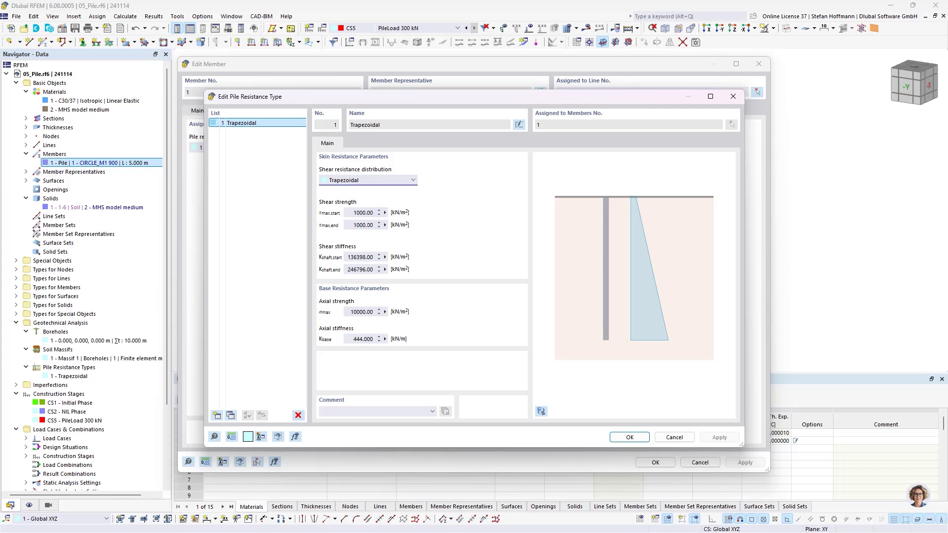
{"action": "key", "text": "Return"}
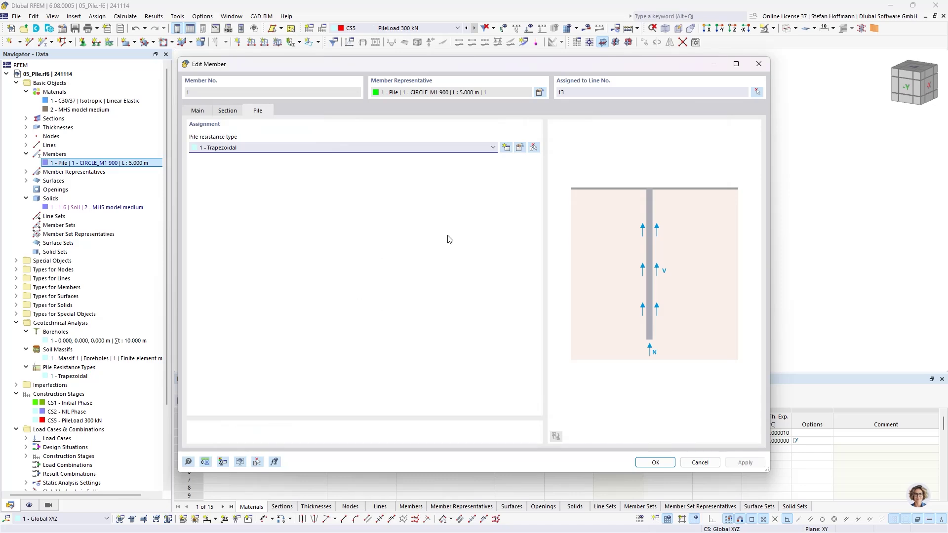
{"action": "key", "text": "Return"}
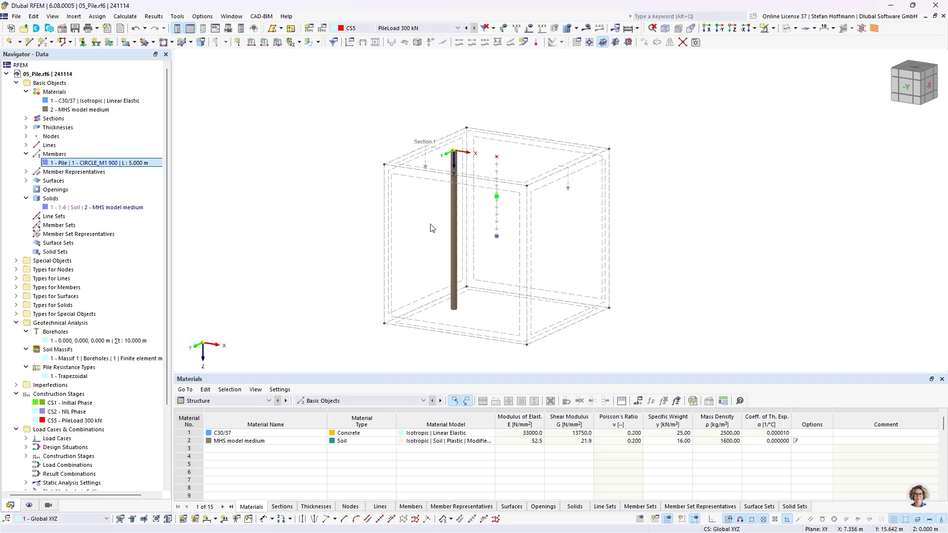
Make LC1 the current load case and compare the self-weight settings of LC1, LC2 and LC3
{"action": "left_click", "coordinate": [384, 28]}
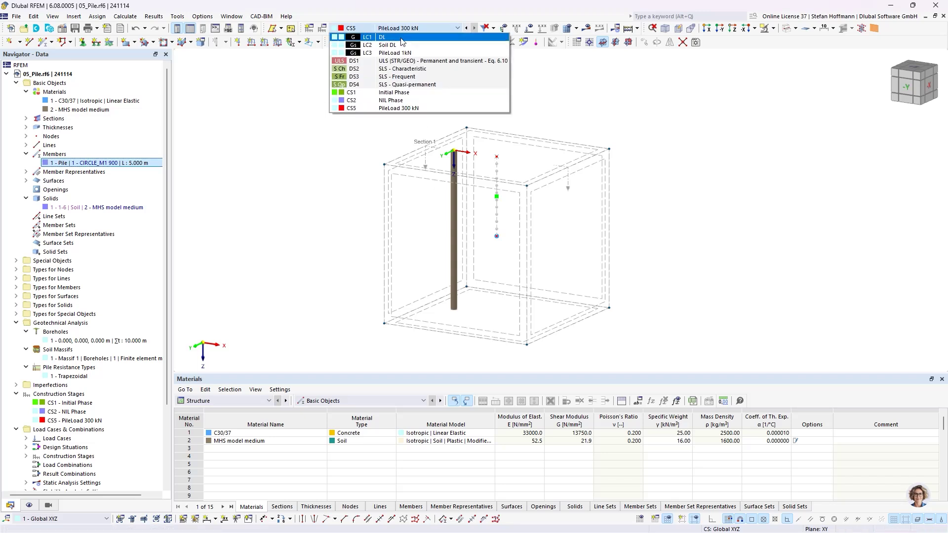
{"action": "left_click", "coordinate": [401, 38]}
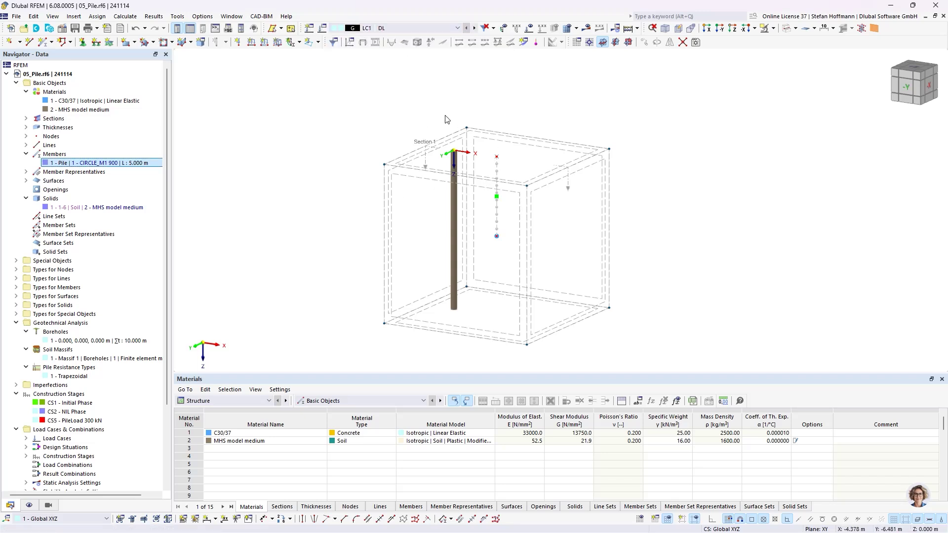
{"action": "left_click", "coordinate": [322, 28]}
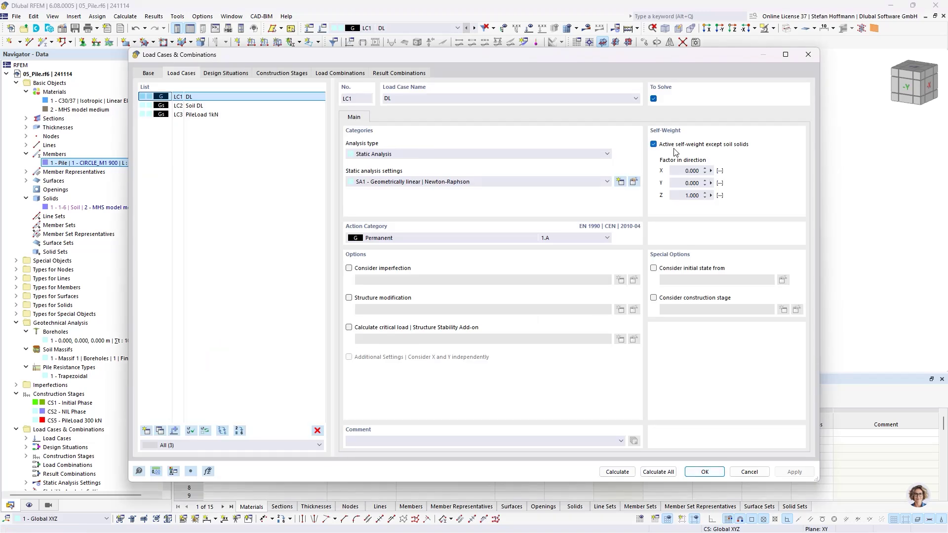
{"action": "left_click", "coordinate": [247, 107]}
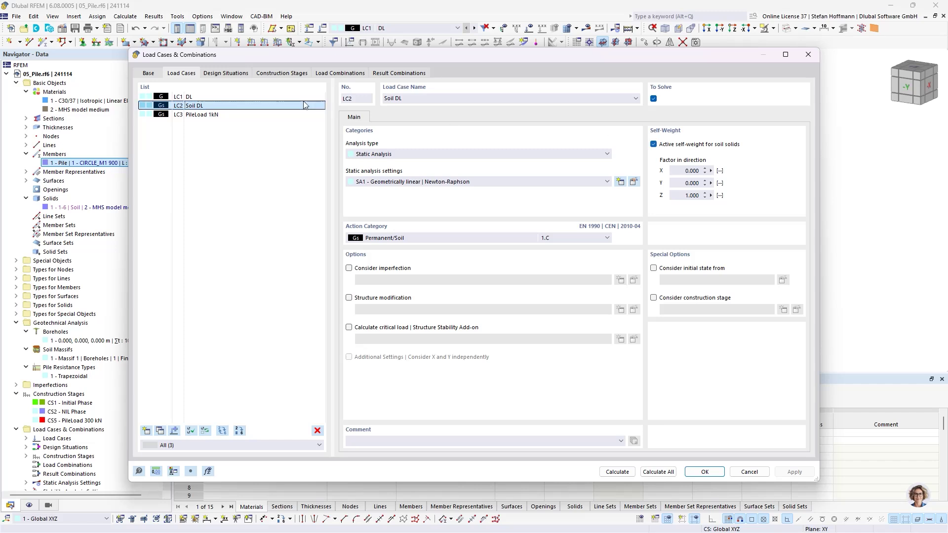
{"action": "left_click", "coordinate": [230, 114]}
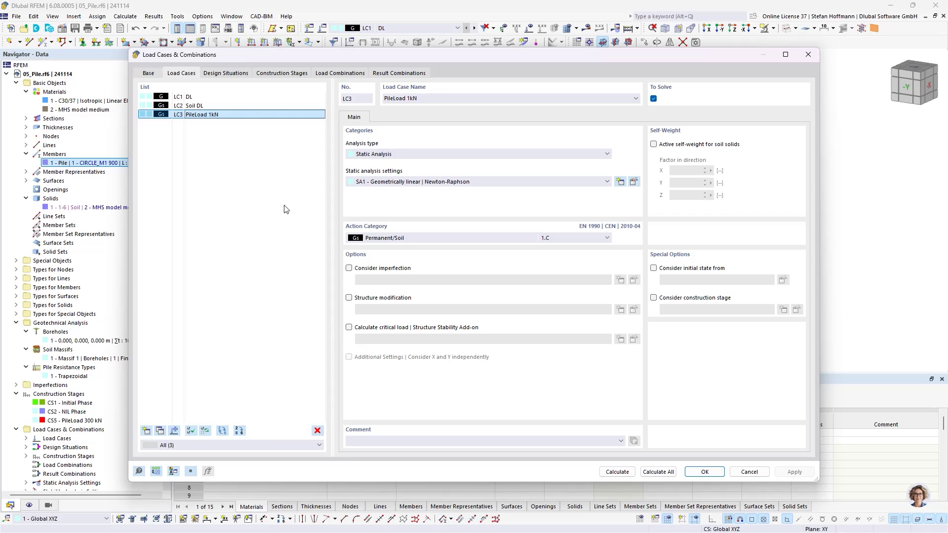
{"action": "key", "text": "Return"}
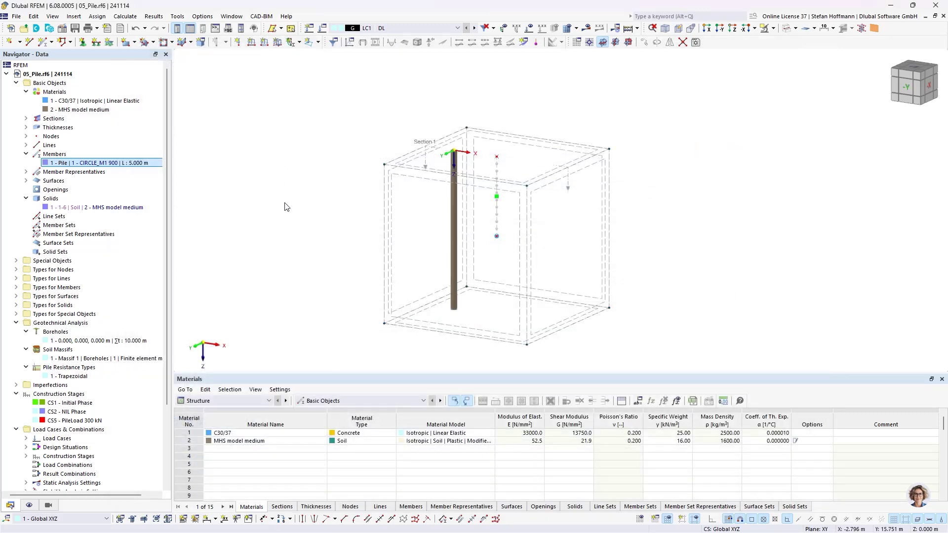
Check the general target finite element length and the separate target length for soil solids in the mesh settings
{"action": "left_click", "coordinate": [124, 16]}
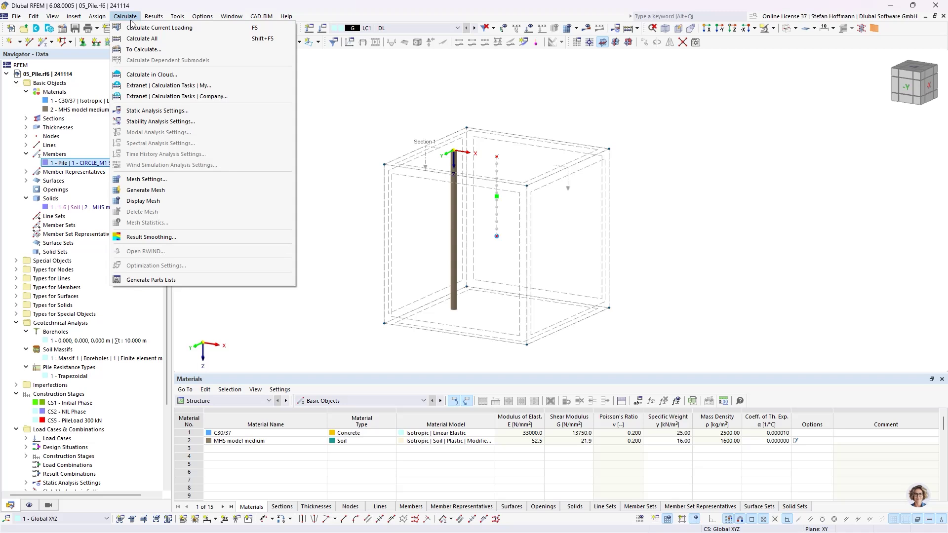
{"action": "left_click", "coordinate": [163, 179]}
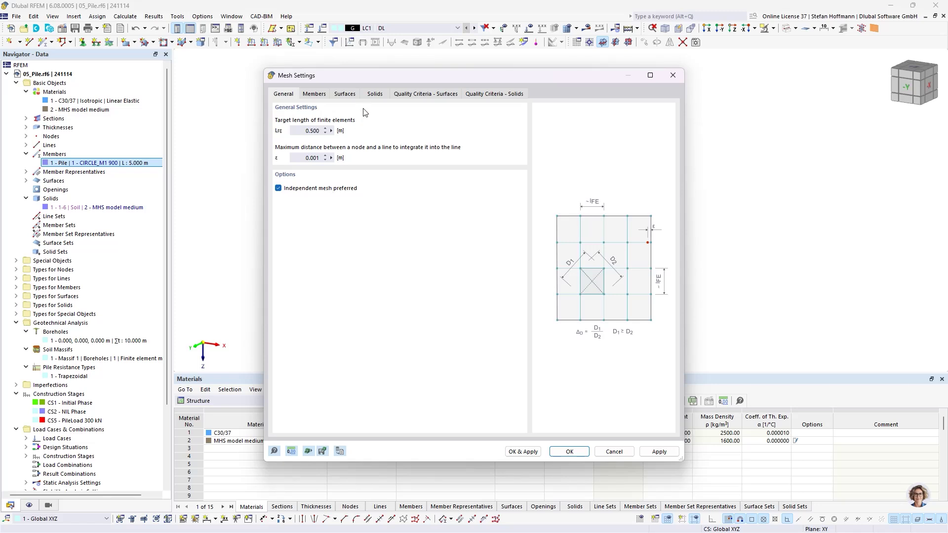
{"action": "left_click", "coordinate": [371, 96]}
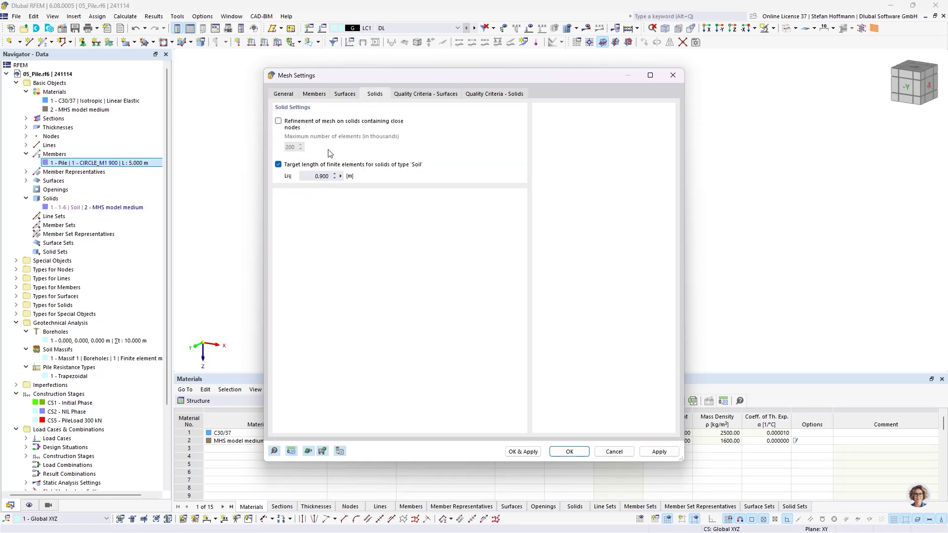
{"action": "key", "text": "Return"}
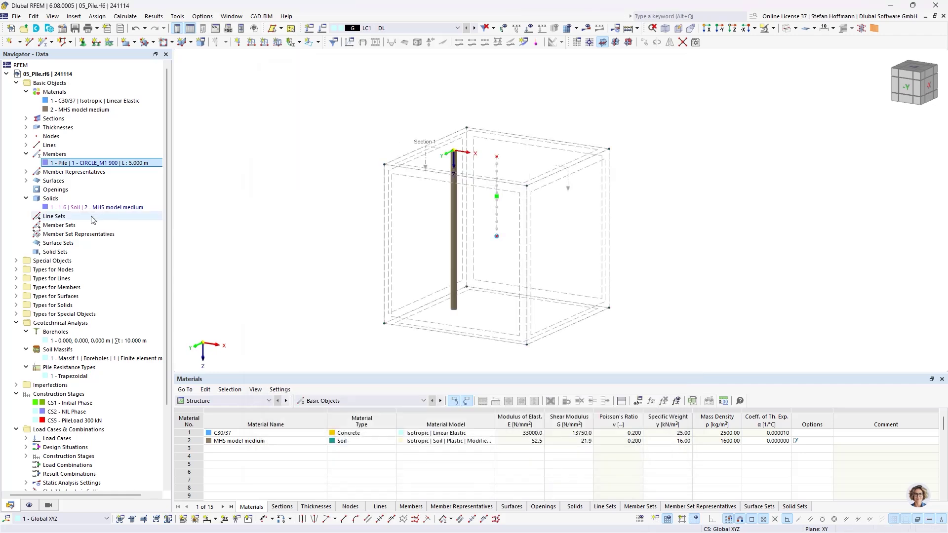
Check the objects integrated in soil solid 1, including the line assigned to the independent mesh
{"action": "double_click", "coordinate": [343, 247]}
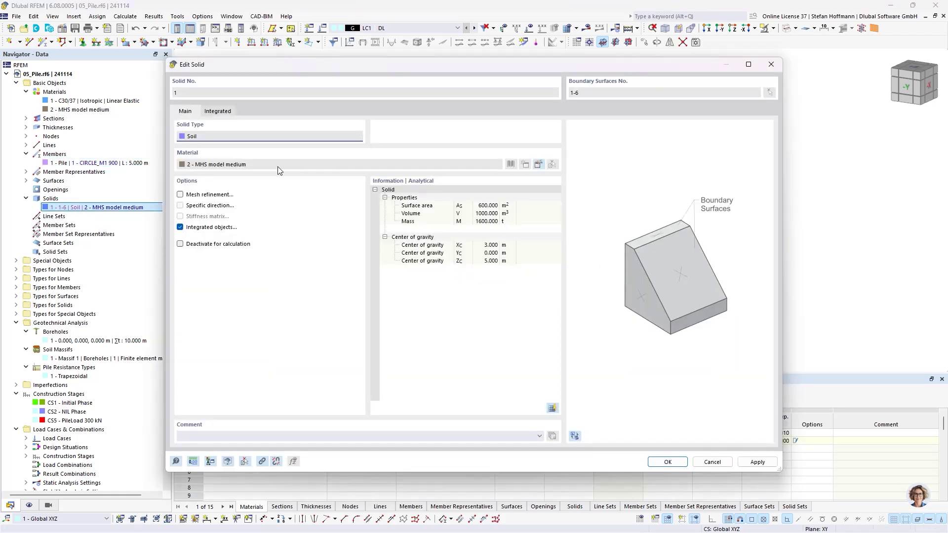
{"action": "left_click", "coordinate": [227, 112]}
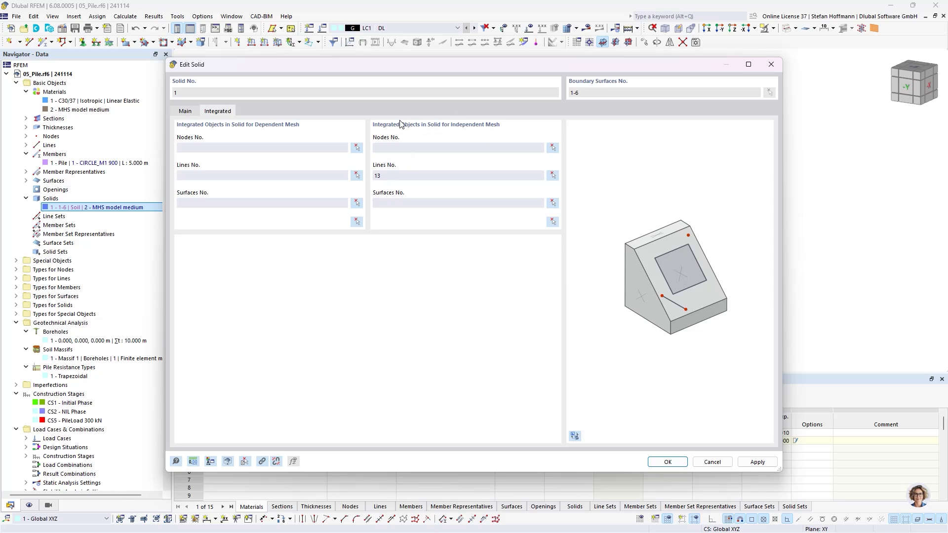
{"action": "key", "text": "Return"}
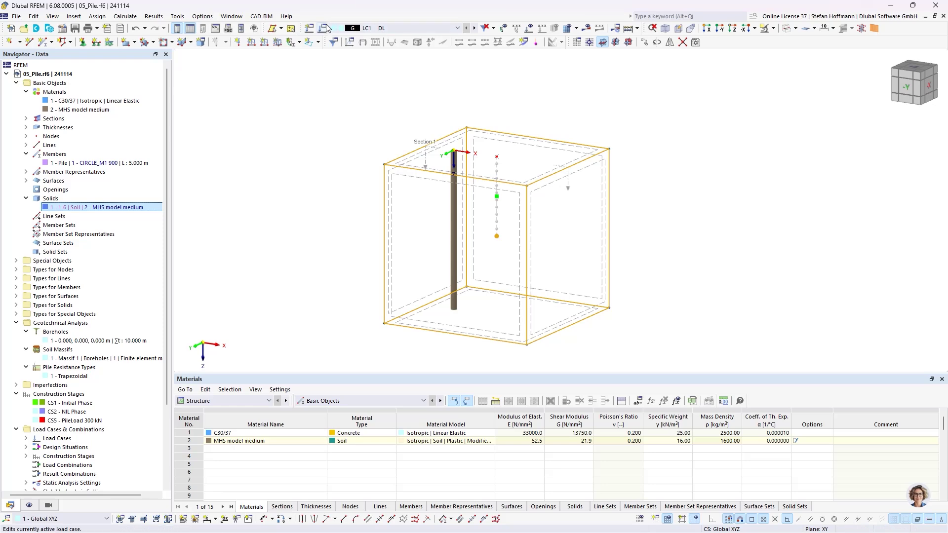
Review the settings of construction stages CS1, CS2 and CS5, including the deactivated nonlinearities in Structure Modification 1 of CS1
{"action": "left_click", "coordinate": [327, 27]}
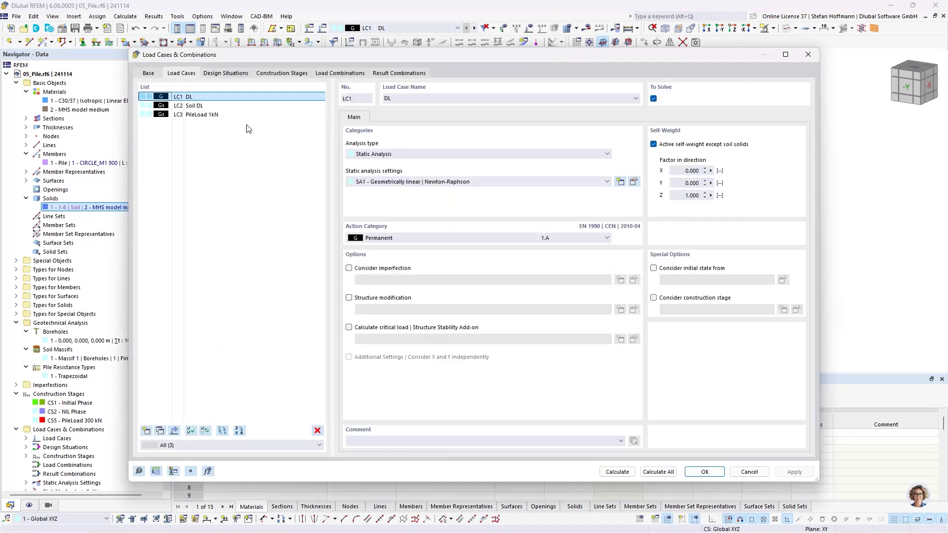
{"action": "left_click", "coordinate": [297, 75]}
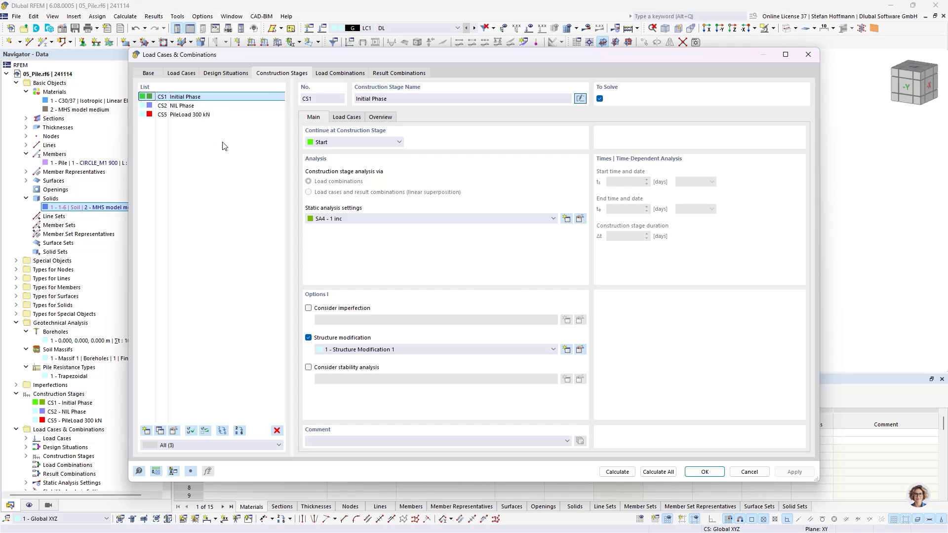
{"action": "left_click", "coordinate": [581, 350]}
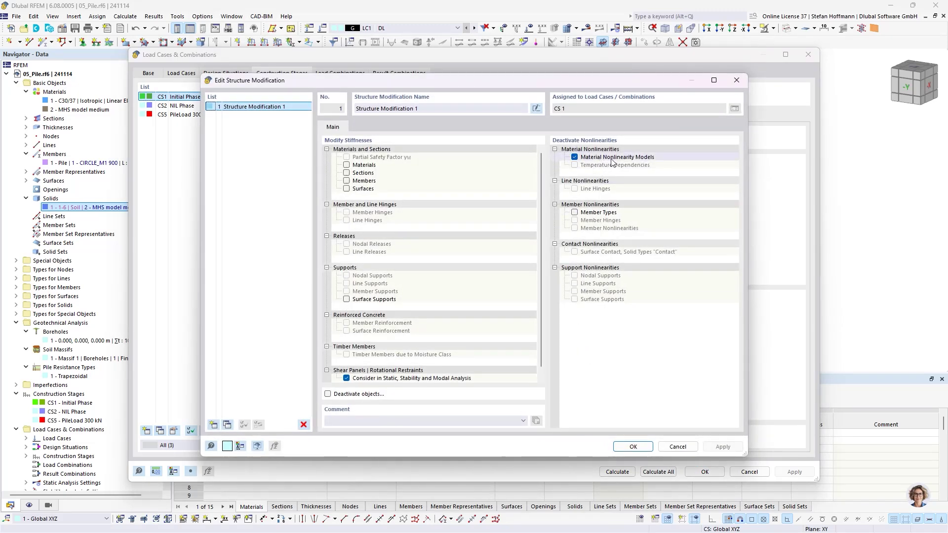
{"action": "left_click", "coordinate": [736, 80]}
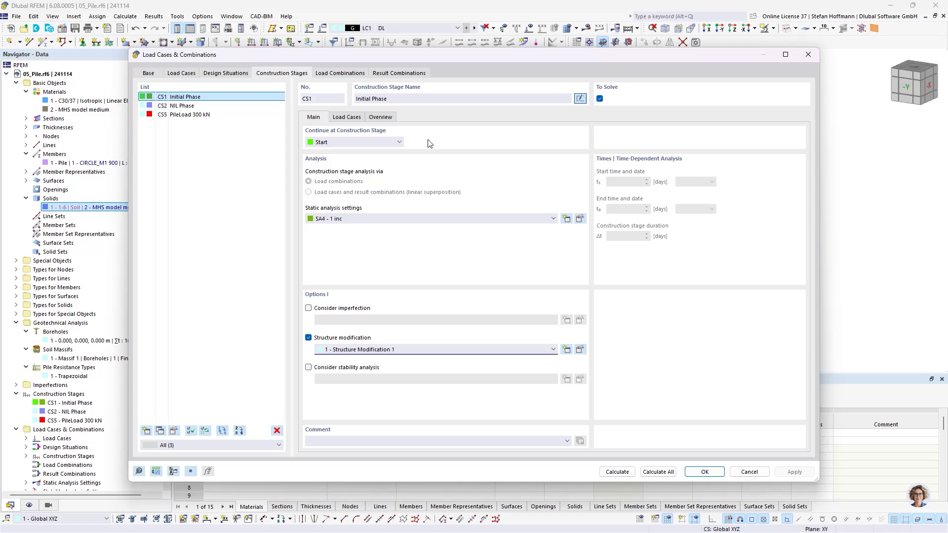
{"action": "left_click", "coordinate": [200, 104]}
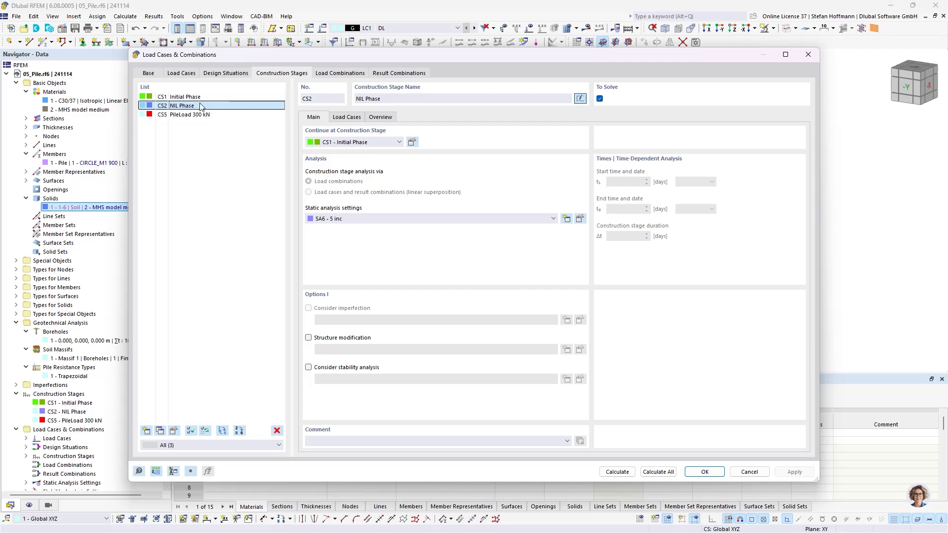
{"action": "left_click", "coordinate": [199, 115]}
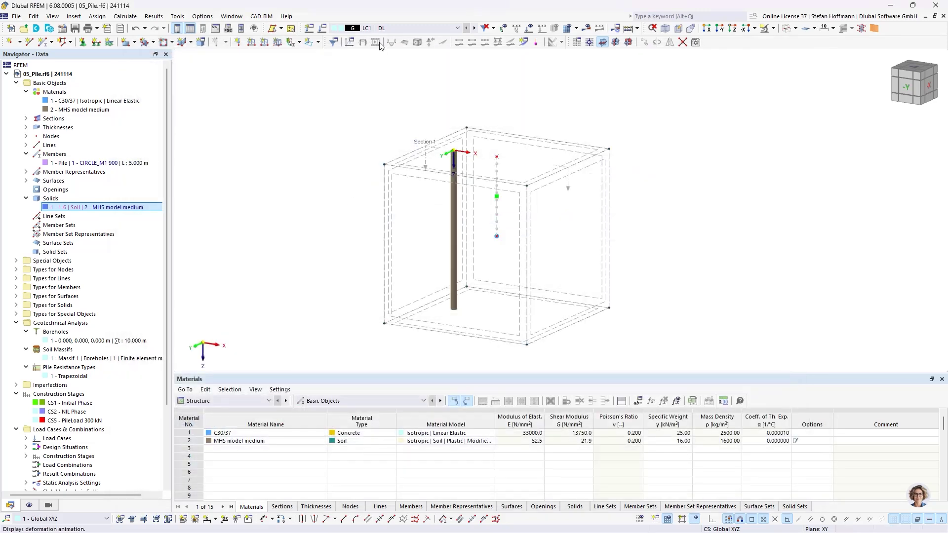
Make construction stage CS5 PileLoad 300 kN current, then calculate and display its deformation results
{"action": "left_click", "coordinate": [417, 28]}
{"action": "left_click", "coordinate": [398, 108]}
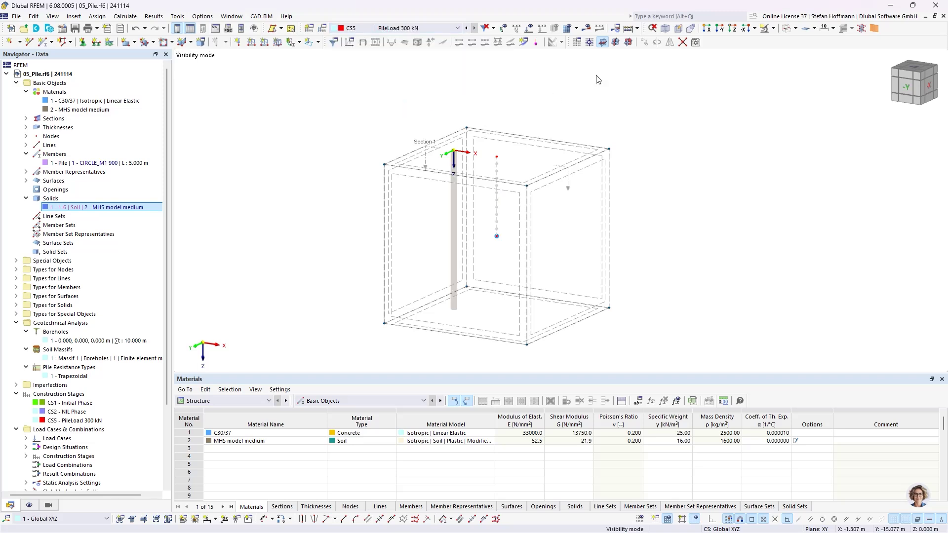
{"action": "left_click", "coordinate": [586, 28]}
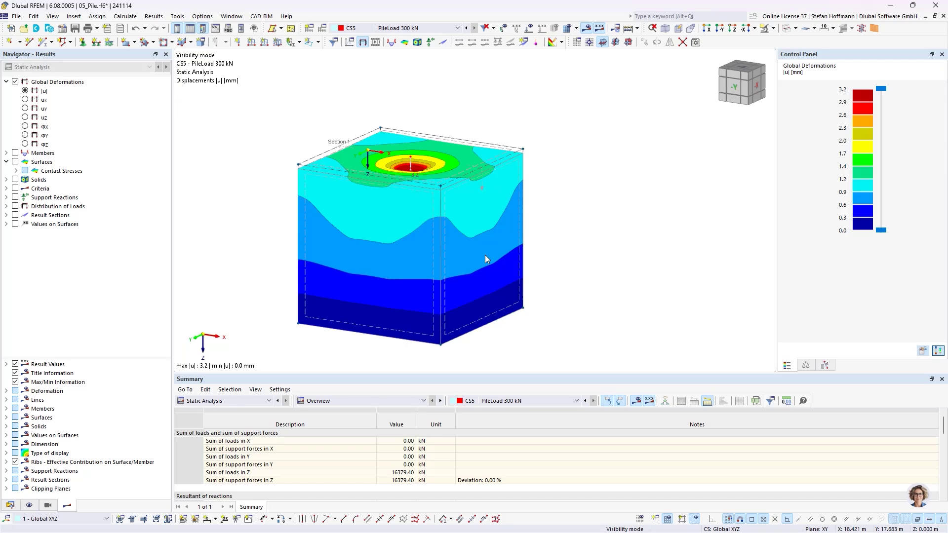
Switch on clipping plane 2 from the guide objects to cut the soil block open at the pile
{"action": "left_click", "coordinate": [10, 505]}
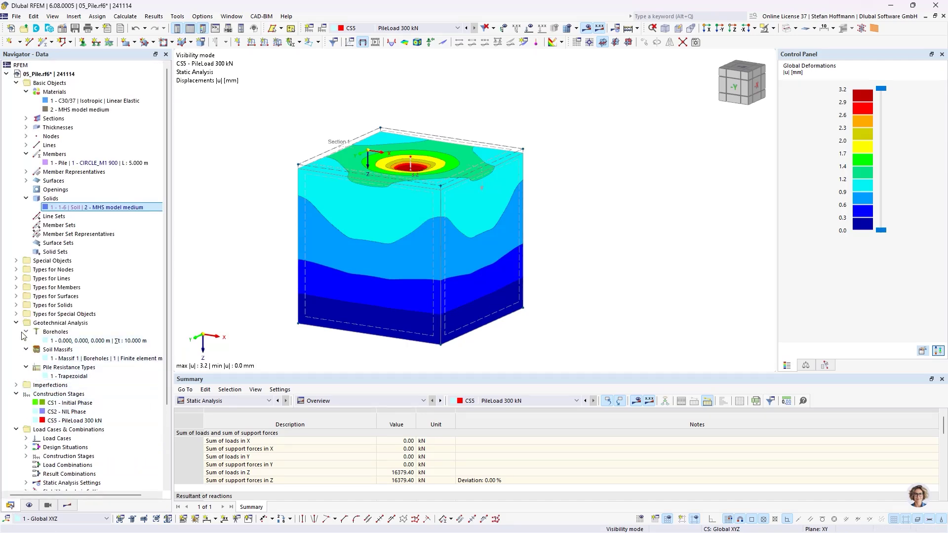
{"action": "scroll", "coordinate": [23, 335], "scroll_direction": "down", "scroll_amount": 4}
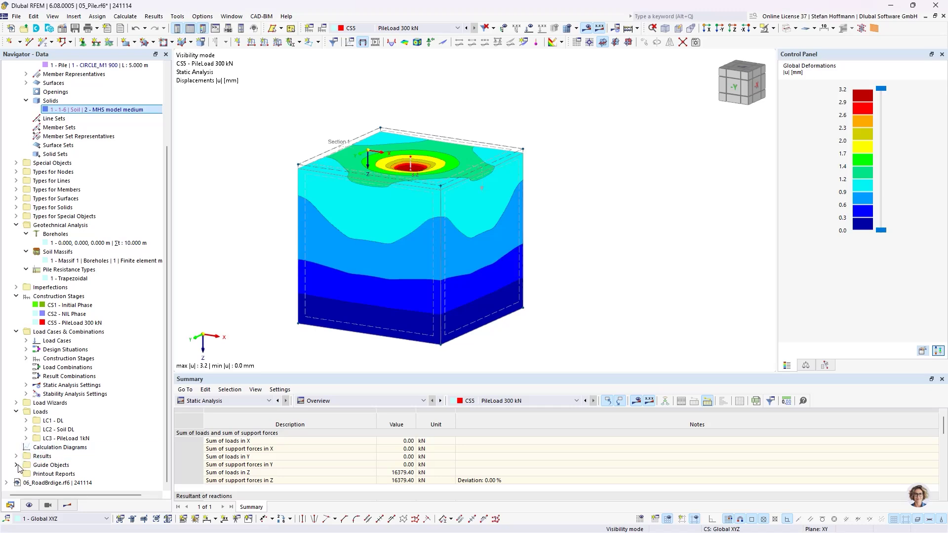
{"action": "scroll", "coordinate": [27, 481], "scroll_direction": "down", "scroll_amount": 3}
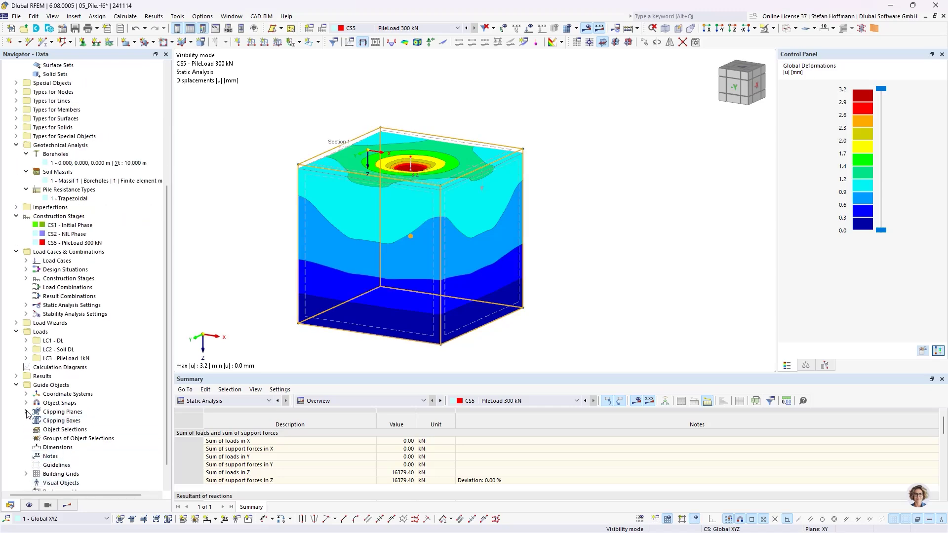
{"action": "left_click", "coordinate": [27, 412]}
{"action": "right_click", "coordinate": [65, 428]}
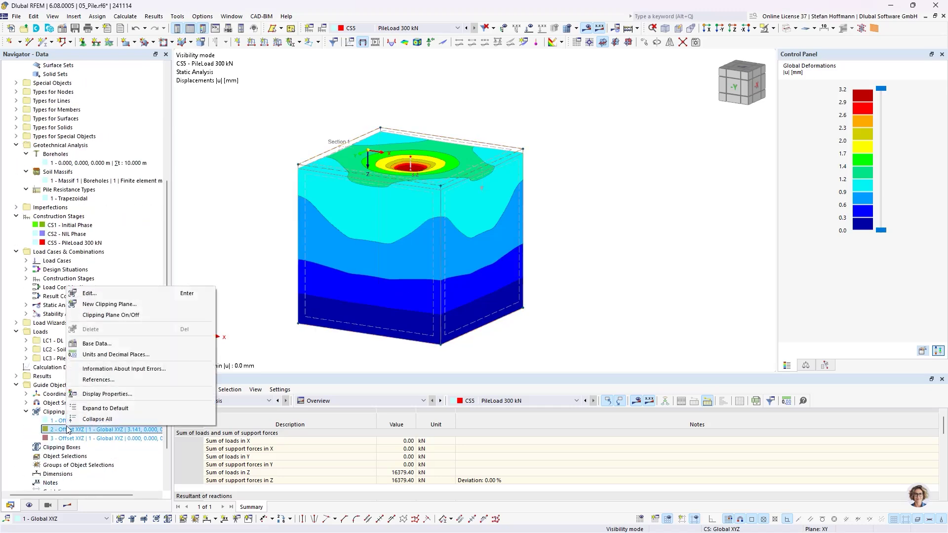
{"action": "left_click", "coordinate": [115, 316]}
{"action": "middle_click_drag", "start_coordinate": [425, 239], "coordinate": [462, 235], "text": "ctrl"}
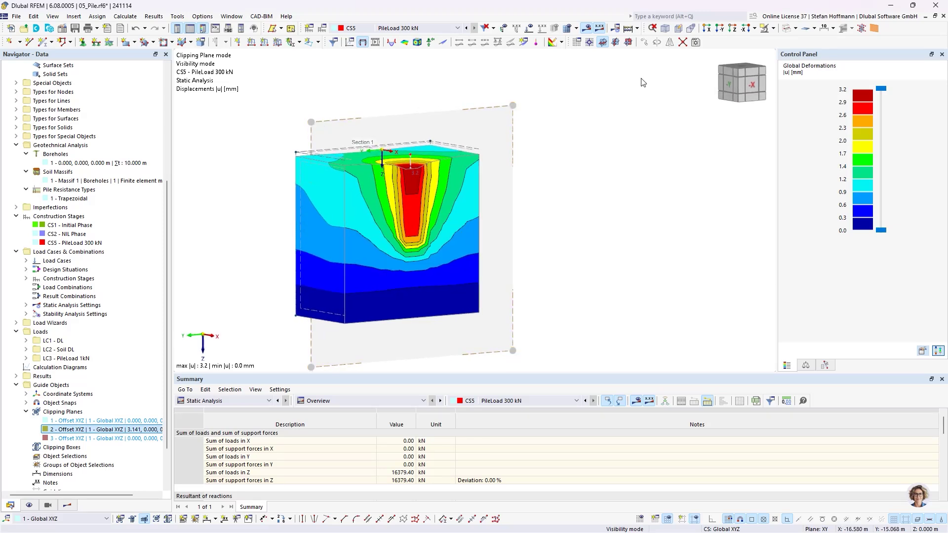
Cancel the visibility mode and shift clipping plane 2 slightly to an offset of about 3.019
{"action": "left_click", "coordinate": [773, 28]}
{"action": "left_click", "coordinate": [784, 114]}
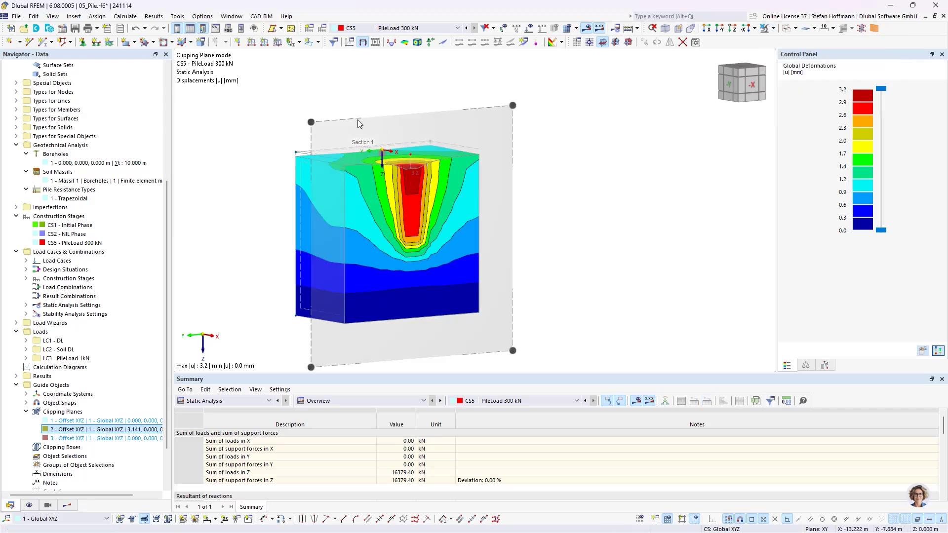
{"action": "mouse_move", "coordinate": [312, 122]}
{"action": "left_mouse_down"}
{"action": "mouse_move", "coordinate": [324, 126]}
{"action": "mouse_move", "coordinate": [315, 122]}
{"action": "left_mouse_up"}
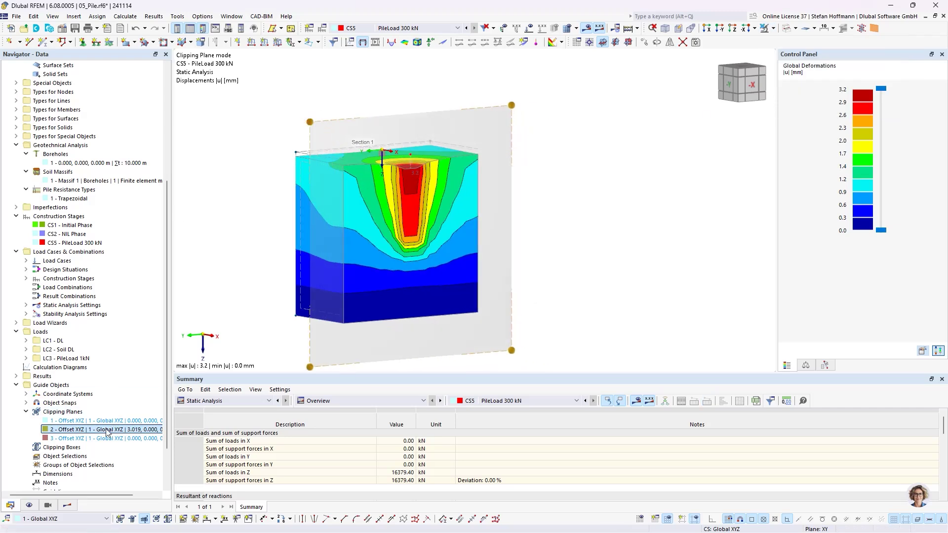
Display the basic stress σz of the soil solid on the clipped section
{"action": "left_click", "coordinate": [70, 506]}
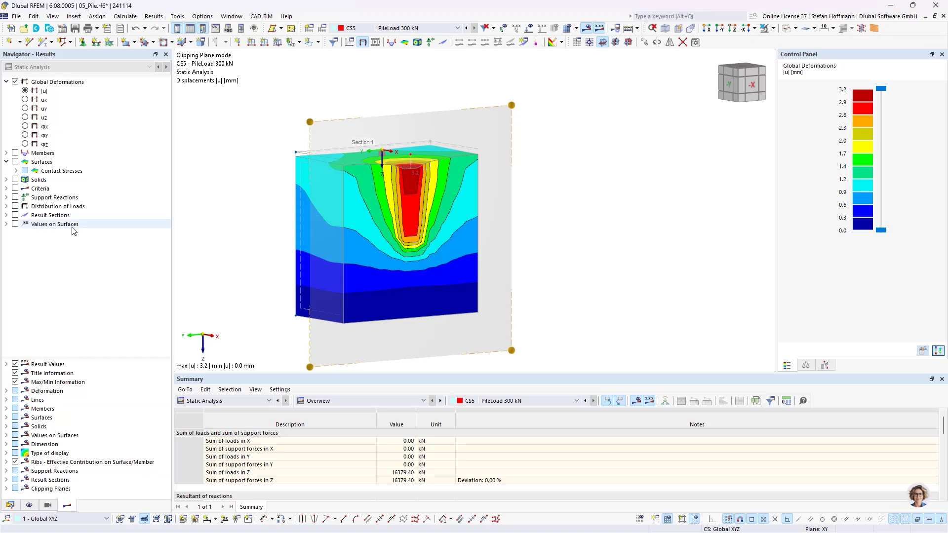
{"action": "left_click", "coordinate": [5, 179]}
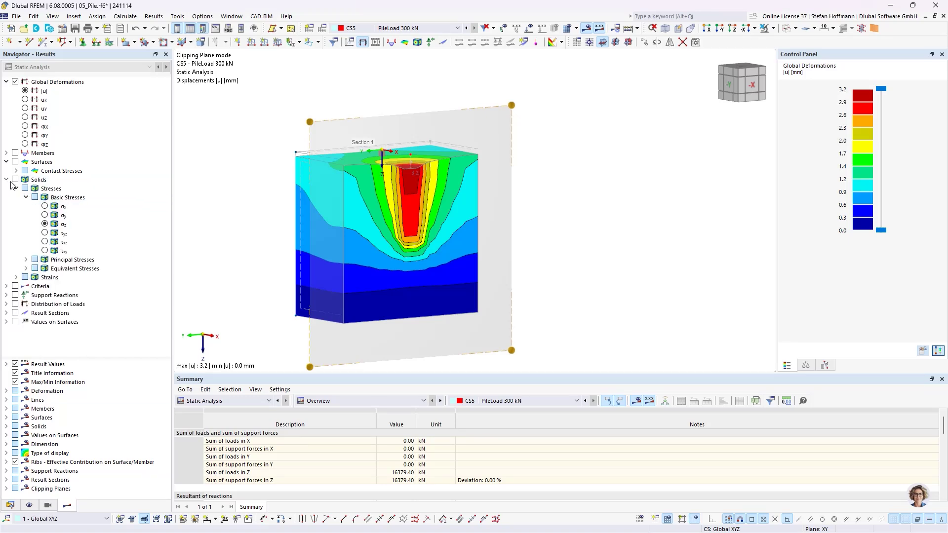
{"action": "left_click", "coordinate": [45, 223]}
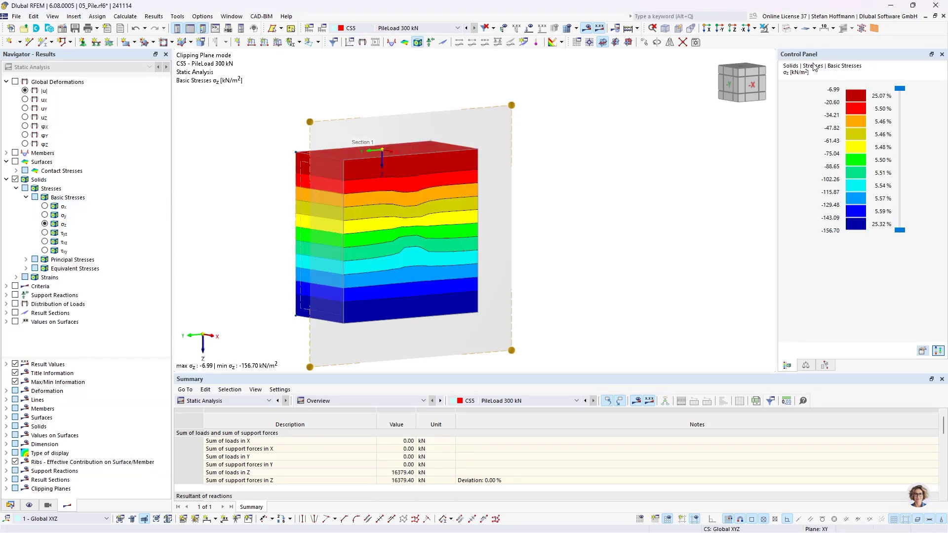
Hide the solid stress results and switch off clipping plane 2
{"action": "left_click", "coordinate": [16, 180]}
{"action": "left_click", "coordinate": [10, 505]}
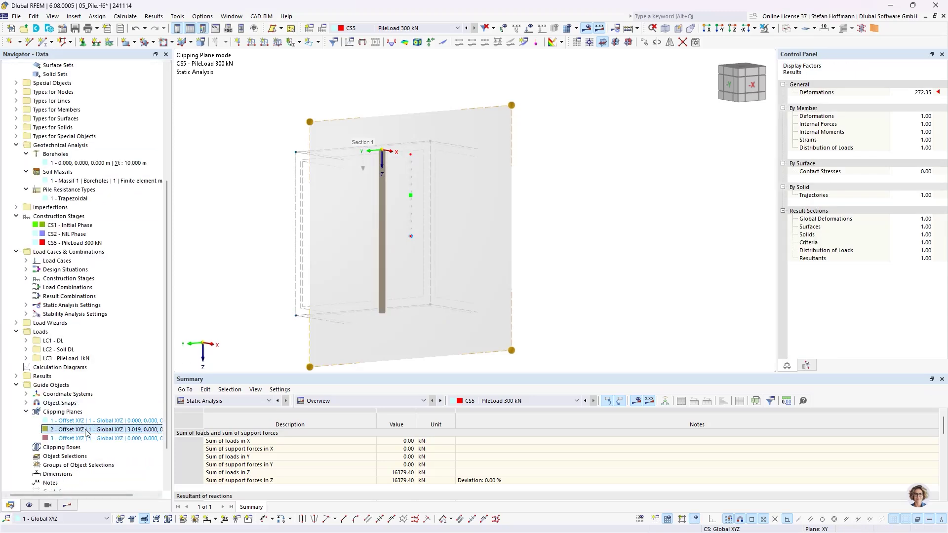
{"action": "right_click", "coordinate": [84, 429]}
{"action": "left_click", "coordinate": [146, 326]}
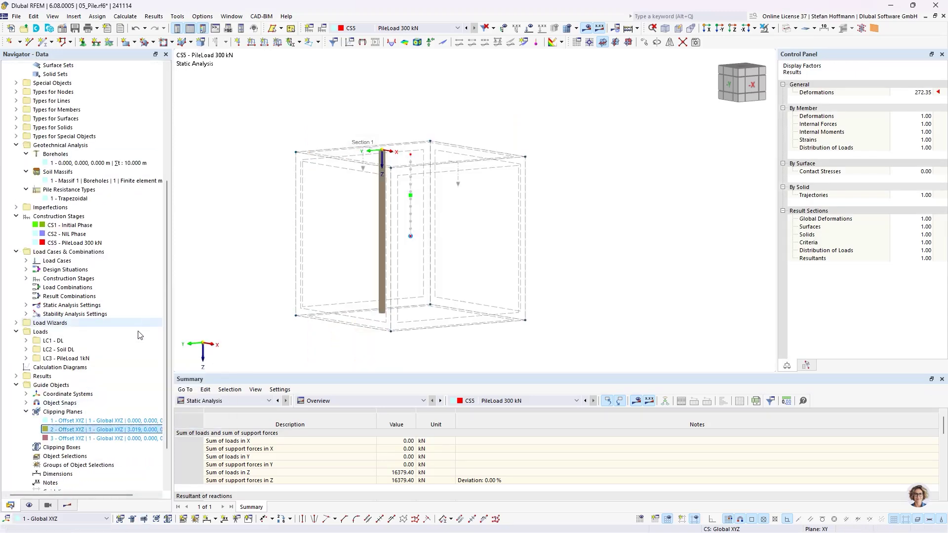
Display the axial force N of the pile member and examine its distribution along the pile
{"action": "left_click", "coordinate": [67, 504]}
{"action": "left_click", "coordinate": [6, 153]}
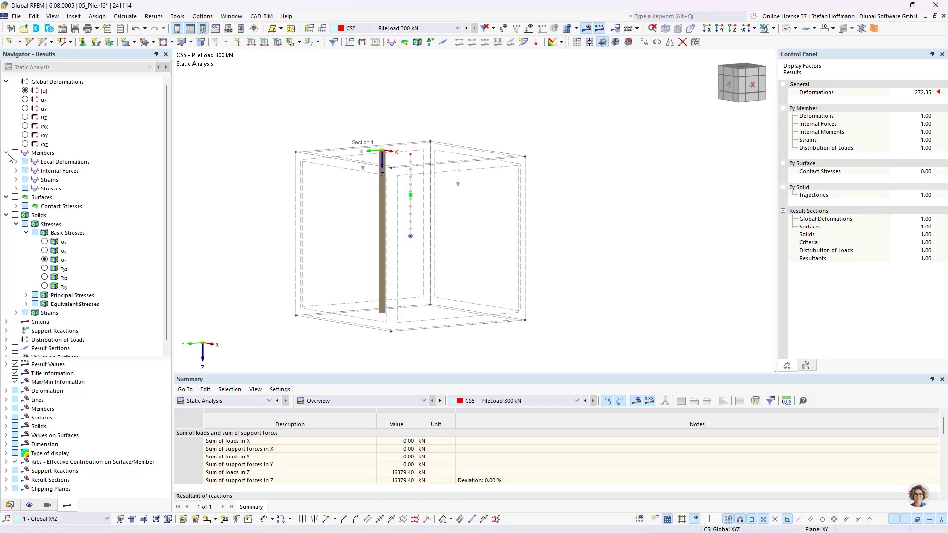
{"action": "left_click", "coordinate": [16, 170]}
{"action": "left_click", "coordinate": [35, 179]}
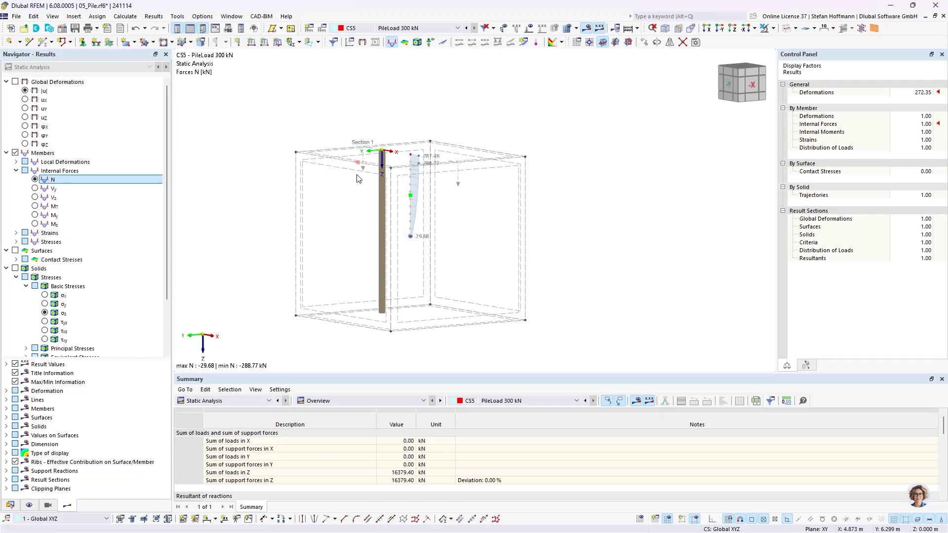
{"action": "middle_click_drag", "start_coordinate": [340, 168], "coordinate": [423, 188], "text": "ctrl"}
{"action": "middle_click_drag", "start_coordinate": [463, 215], "coordinate": [464, 208], "text": "ctrl"}
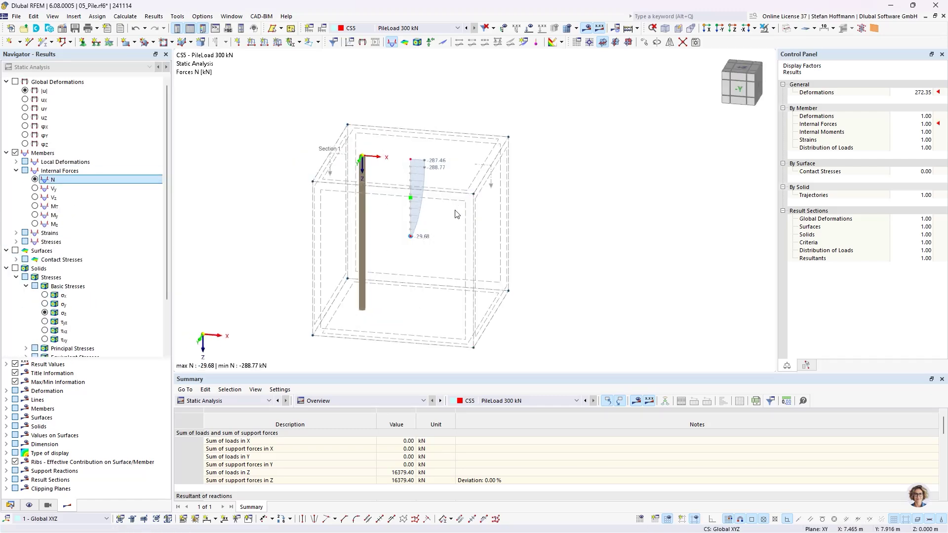
{"action": "scroll", "coordinate": [466, 184], "scroll_direction": "up", "scroll_amount": 4}
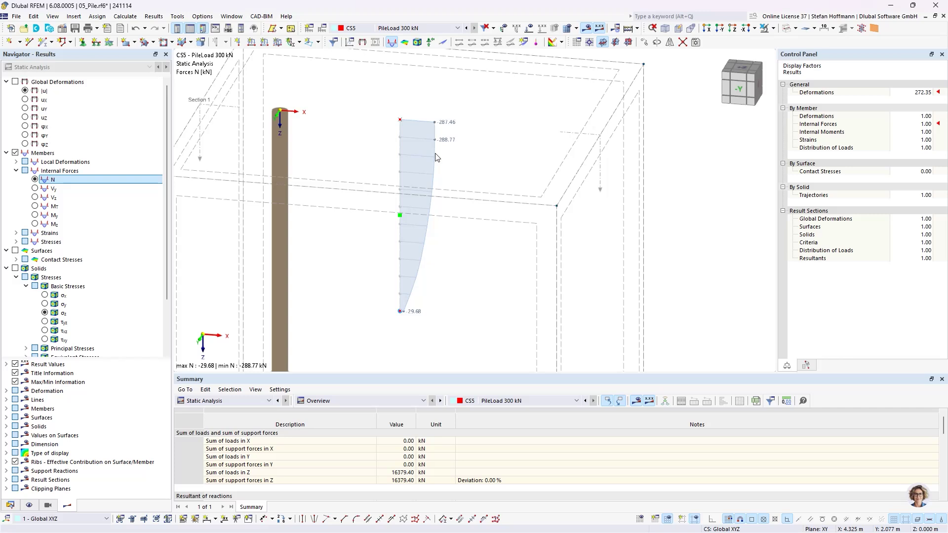
{"action": "scroll", "coordinate": [437, 157], "scroll_direction": "down", "scroll_amount": 1}
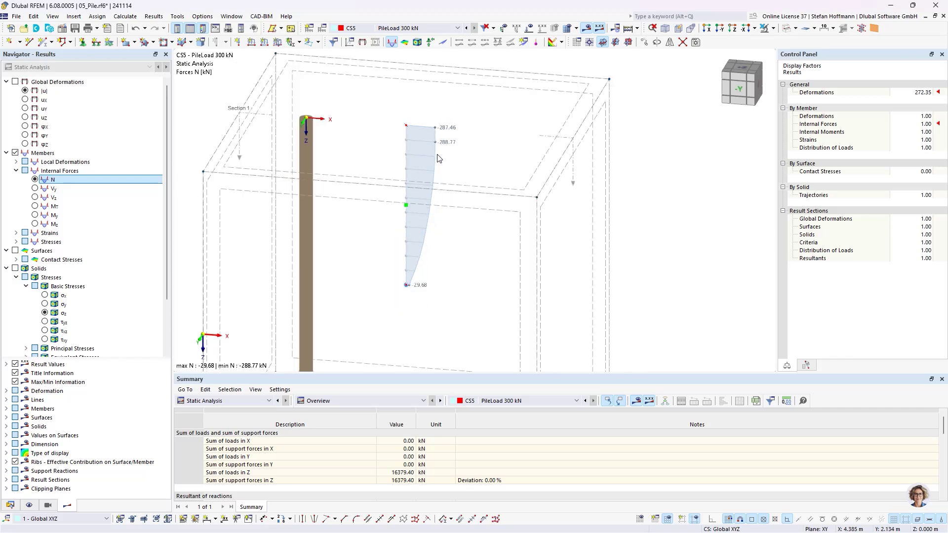
Close the 05_Pile.rf6 model and open the standards settings in the base data of 06_RoadBrdige.rf6
{"action": "left_click", "coordinate": [941, 17]}
{"action": "left_click", "coordinate": [521, 315]}
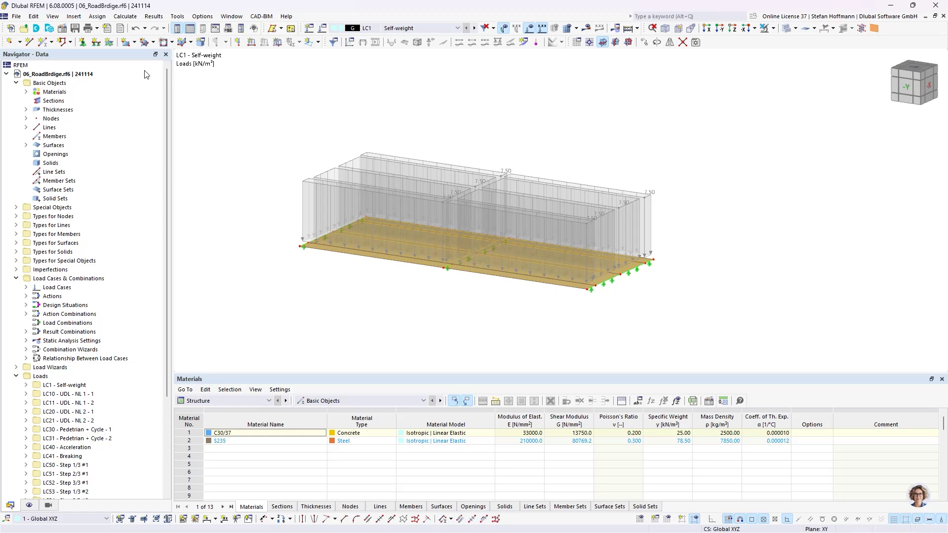
{"action": "right_click", "coordinate": [105, 76]}
{"action": "left_click", "coordinate": [114, 85]}
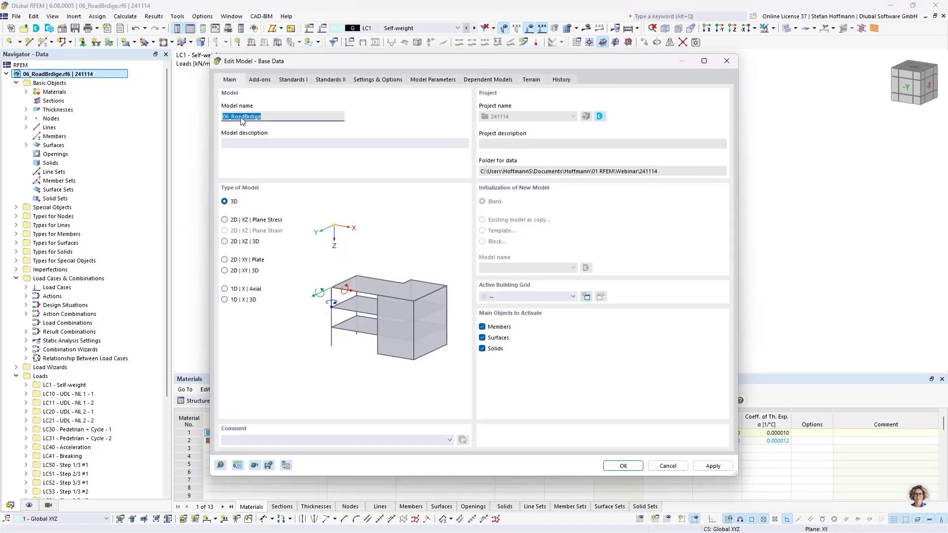
{"action": "left_click", "coordinate": [284, 81]}
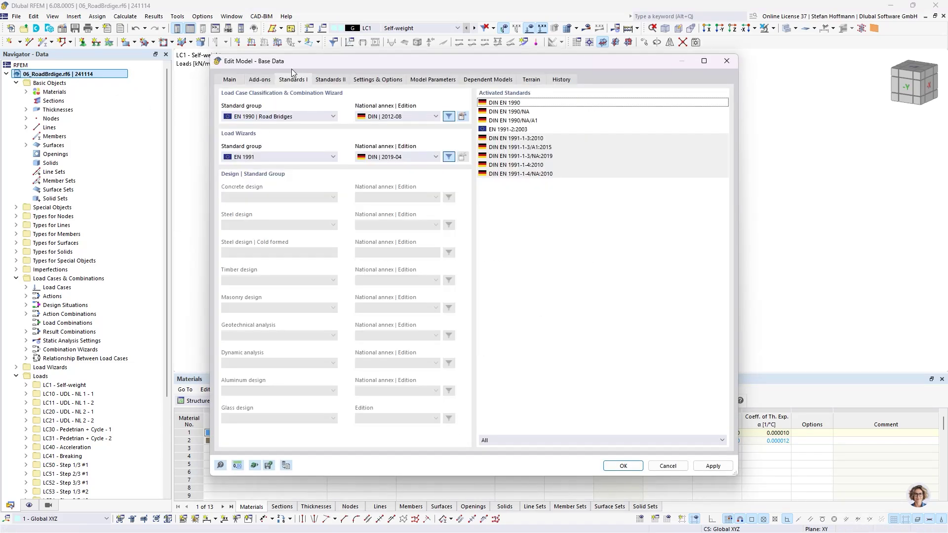
Check the standard groups and national annexes for load combinations, keeping EN 1990 | Road Bridges with DIN | 2012-08
{"action": "left_click", "coordinate": [290, 117]}
{"action": "left_click", "coordinate": [290, 117]}
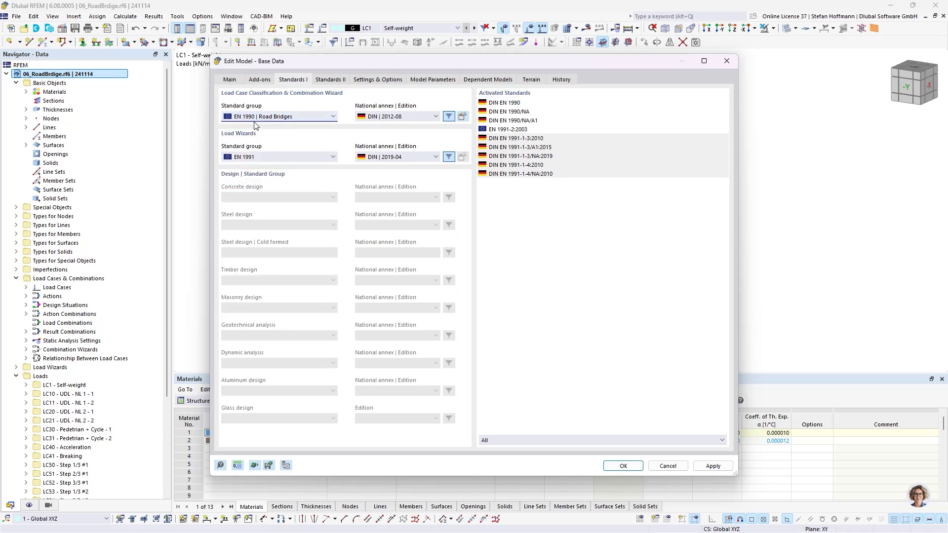
{"action": "left_click", "coordinate": [392, 117]}
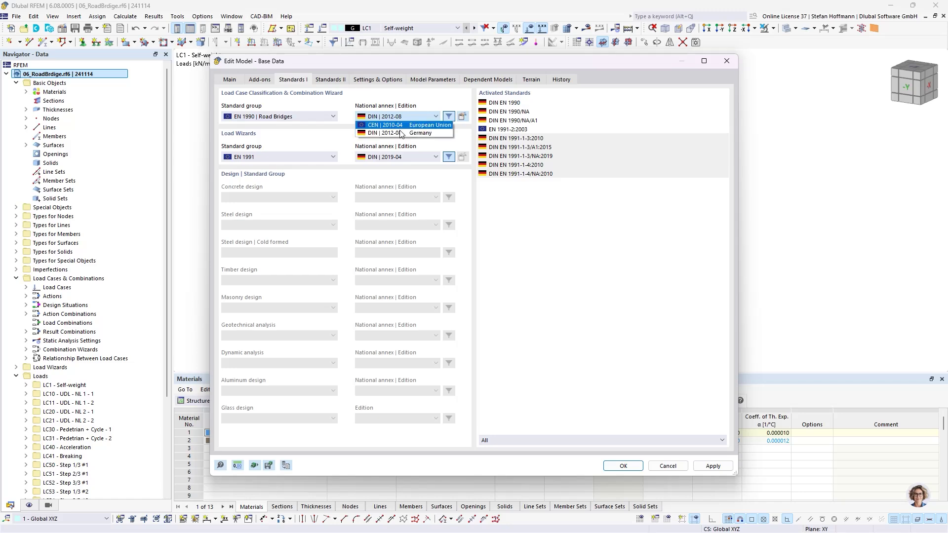
{"action": "left_click", "coordinate": [395, 103]}
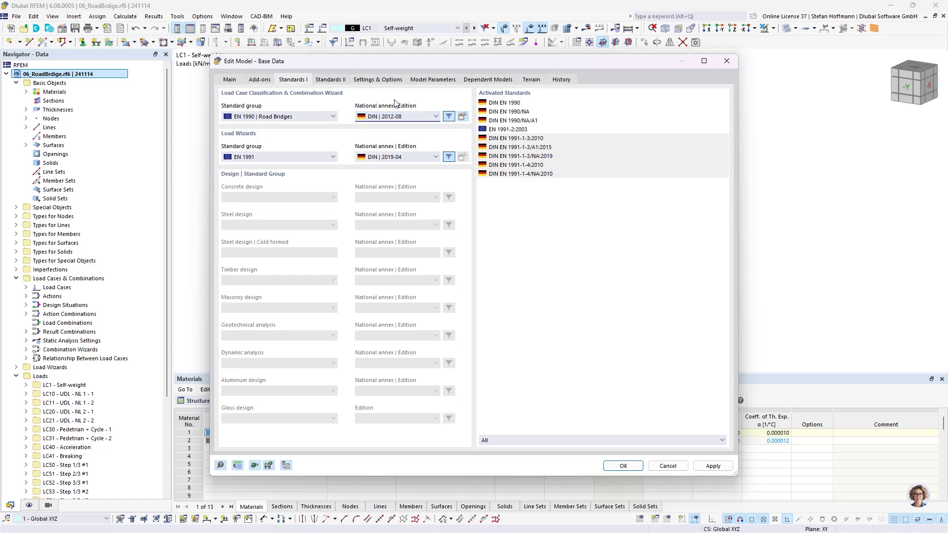
{"action": "key", "text": "Return"}
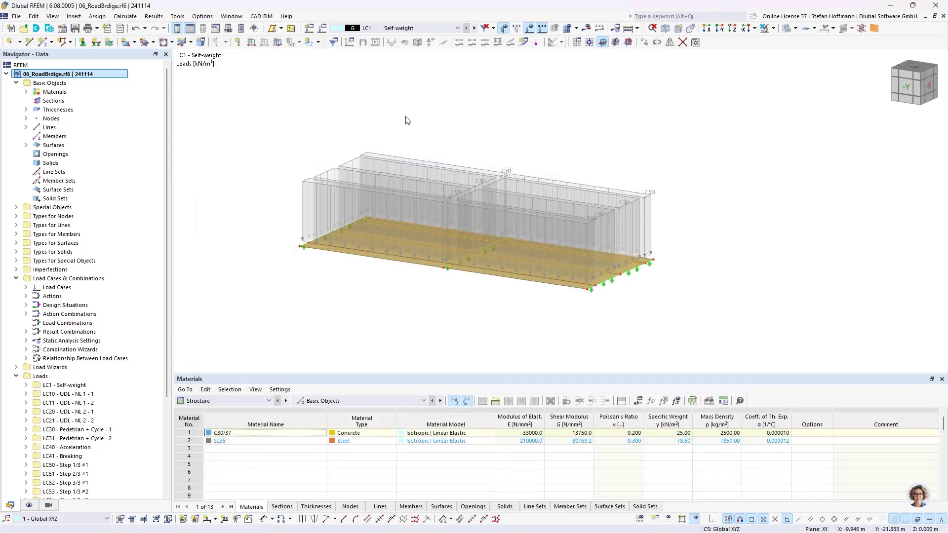
Go through the road bridge's uniformly distributed, pedestrian and horizontal load cases from LC10 to LC41 and examine their loads
{"action": "middle_click_drag", "start_coordinate": [398, 104], "coordinate": [415, 155], "text": "ctrl"}
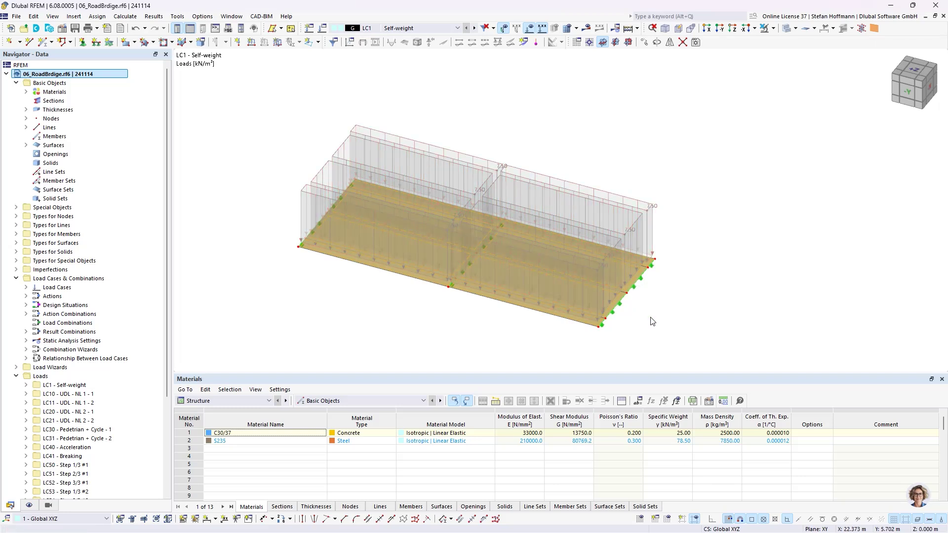
{"action": "middle_click_drag", "start_coordinate": [625, 310], "coordinate": [611, 291], "text": "ctrl"}
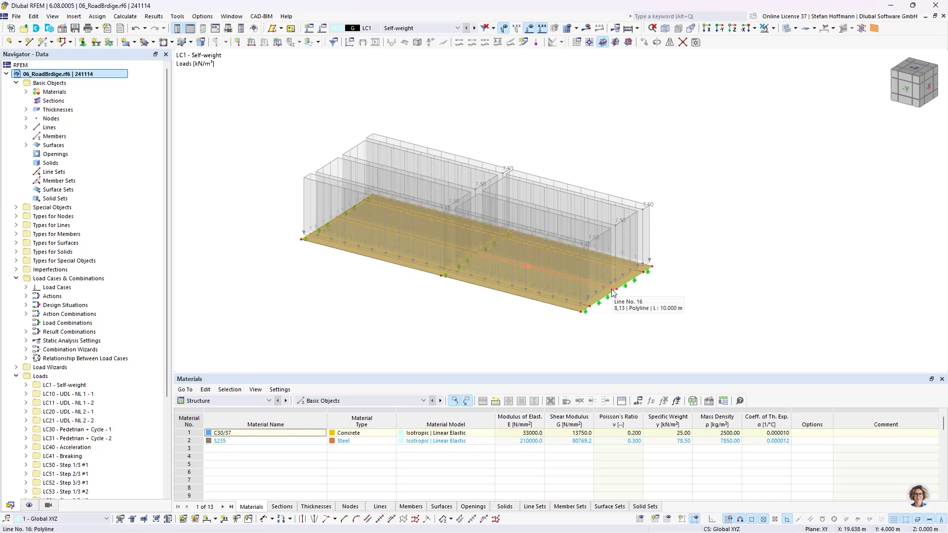
{"action": "left_click", "coordinate": [474, 28]}
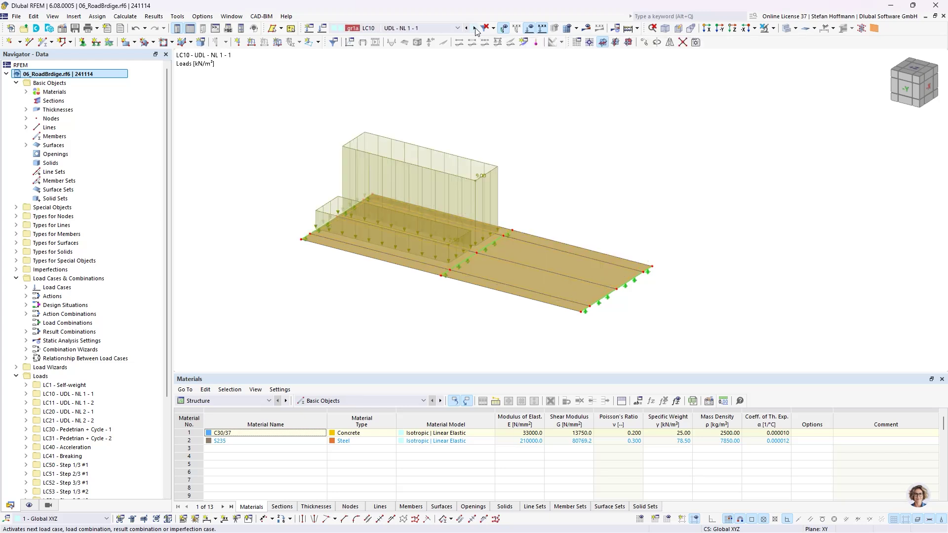
{"action": "left_click", "coordinate": [475, 29]}
{"action": "left_click", "coordinate": [474, 28]}
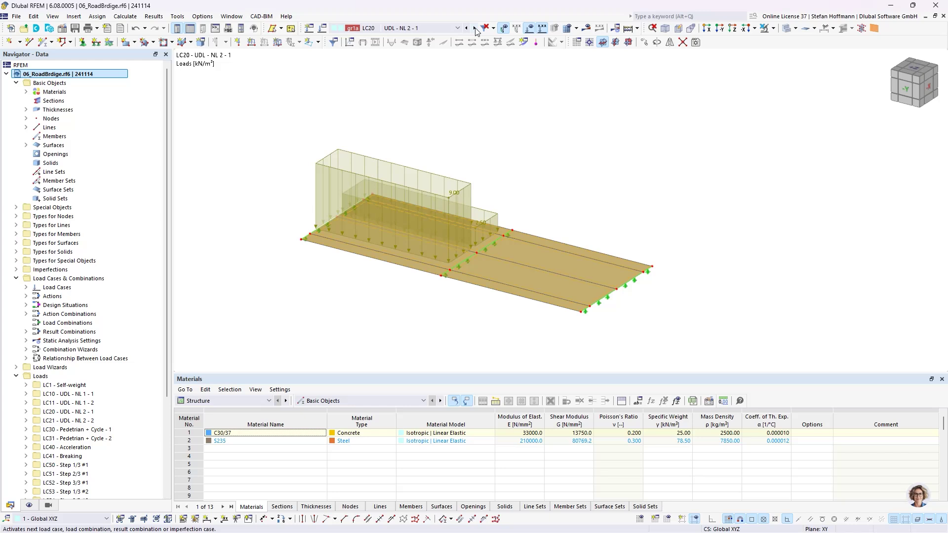
{"action": "left_click", "coordinate": [475, 28]}
{"action": "left_click", "coordinate": [475, 28]}
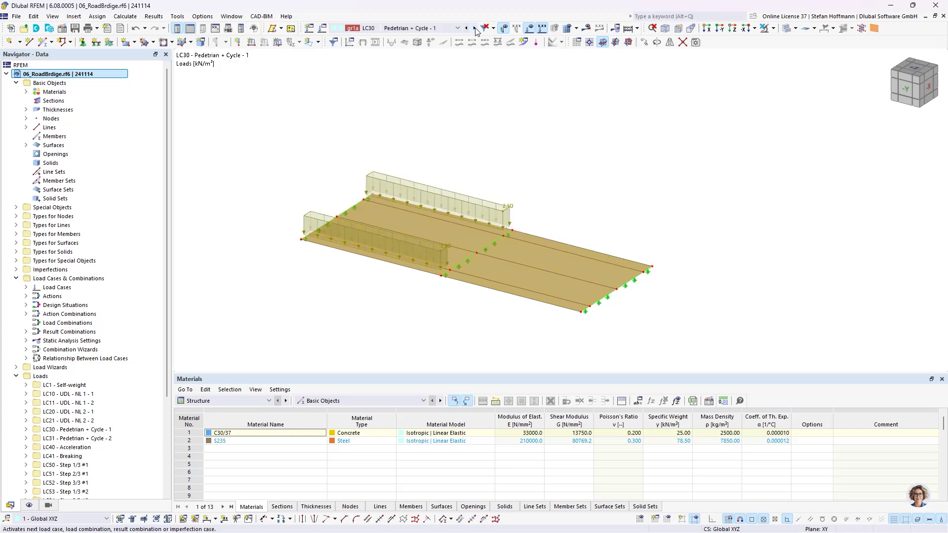
{"action": "left_click", "coordinate": [475, 28]}
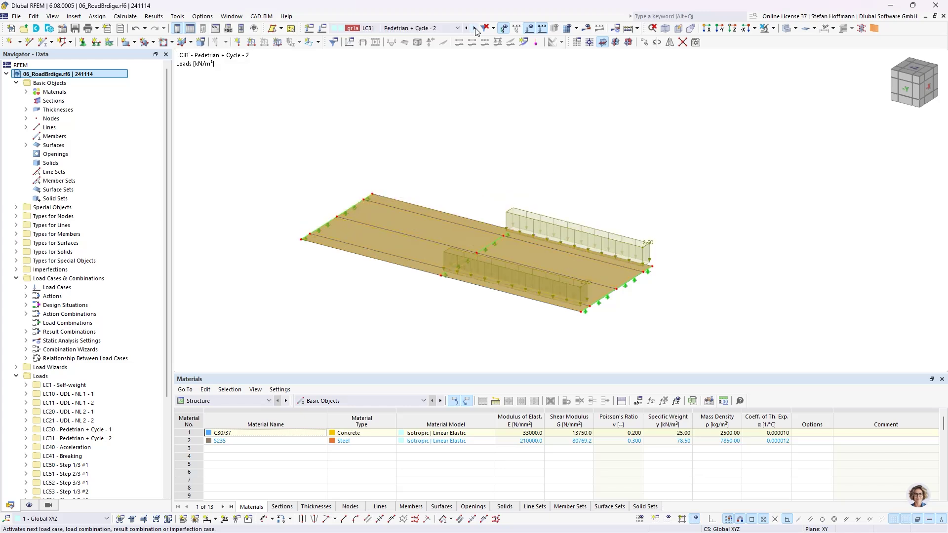
{"action": "left_click", "coordinate": [475, 28]}
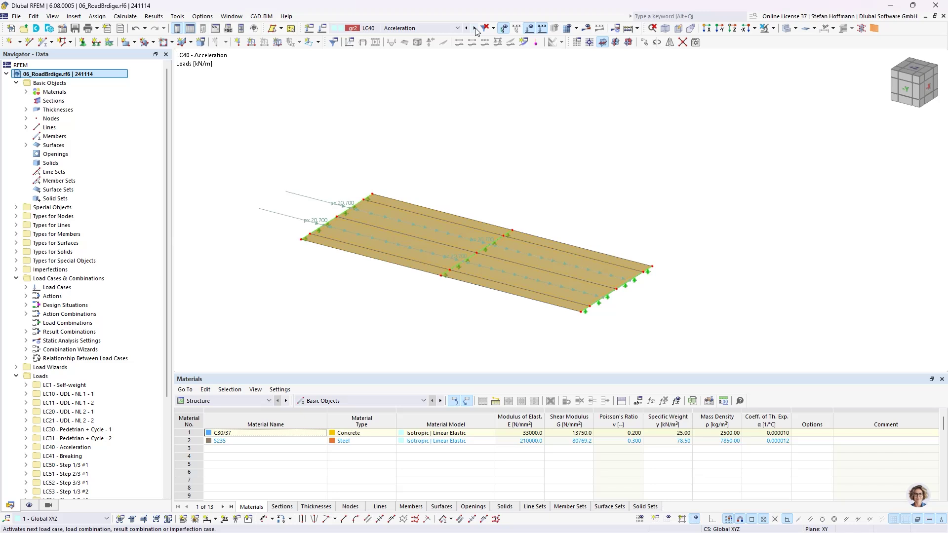
{"action": "left_click", "coordinate": [474, 28]}
Examine the vehicle positions in load cases LC50 to LC65 and the temperature load in LC100
{"action": "left_click", "coordinate": [475, 28]}
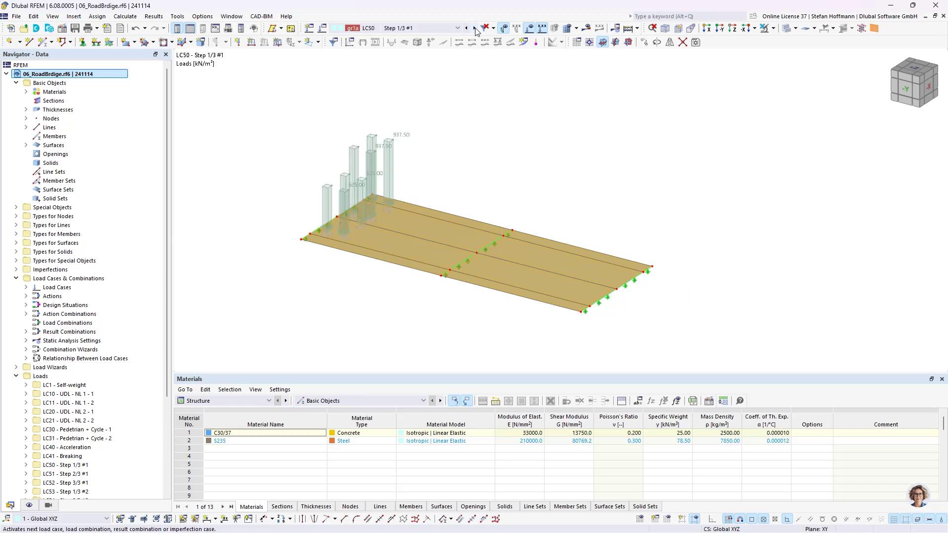
{"action": "left_click", "coordinate": [474, 28]}
{"action": "left_click", "coordinate": [475, 28]}
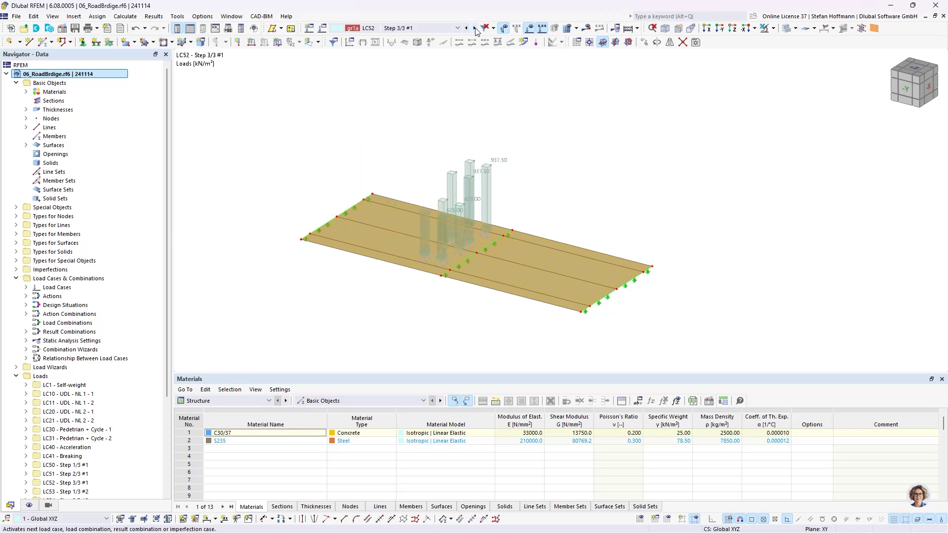
{"action": "left_click", "coordinate": [475, 28]}
{"action": "left_click", "coordinate": [475, 28]}
{"action": "left_click", "coordinate": [475, 28]}
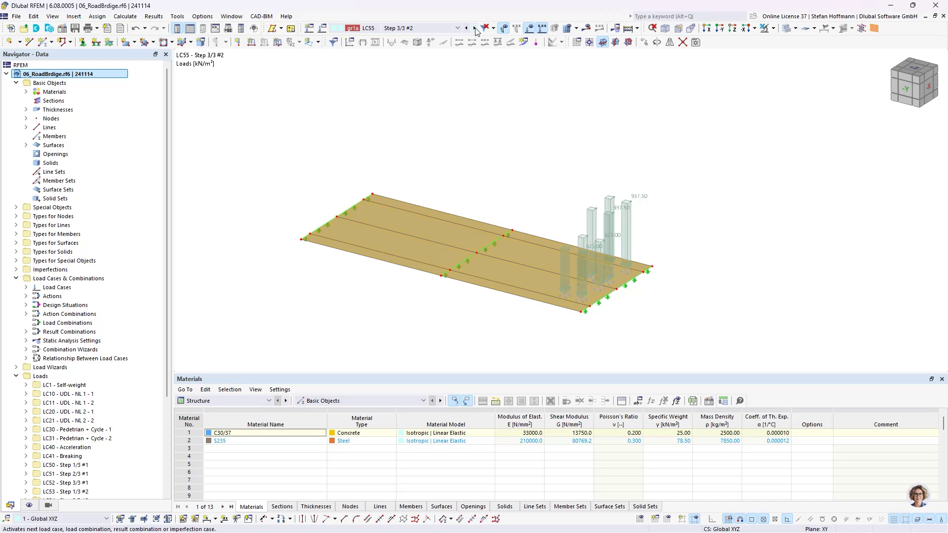
{"action": "left_click", "coordinate": [475, 28]}
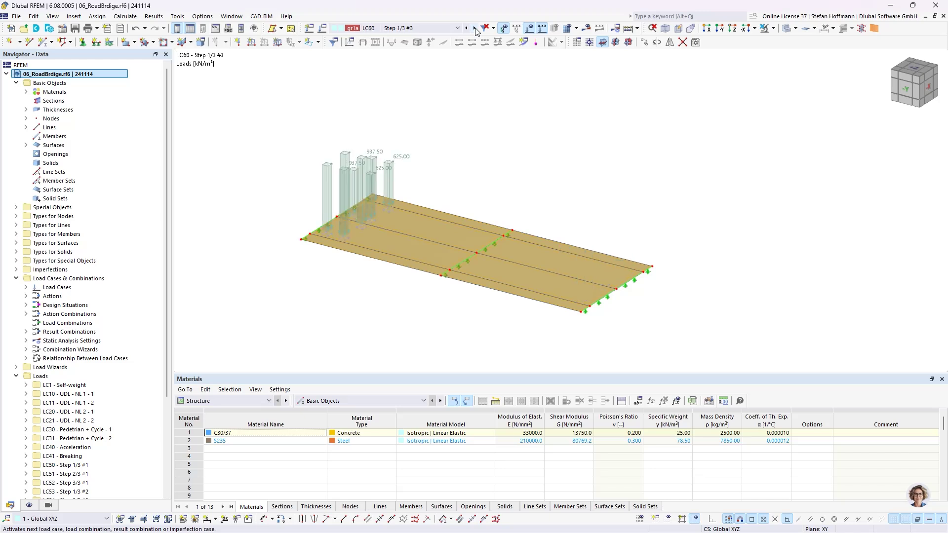
{"action": "left_click", "coordinate": [475, 29]}
{"action": "left_click", "coordinate": [475, 28]}
{"action": "left_click", "coordinate": [475, 28]}
{"action": "left_click", "coordinate": [475, 28]}
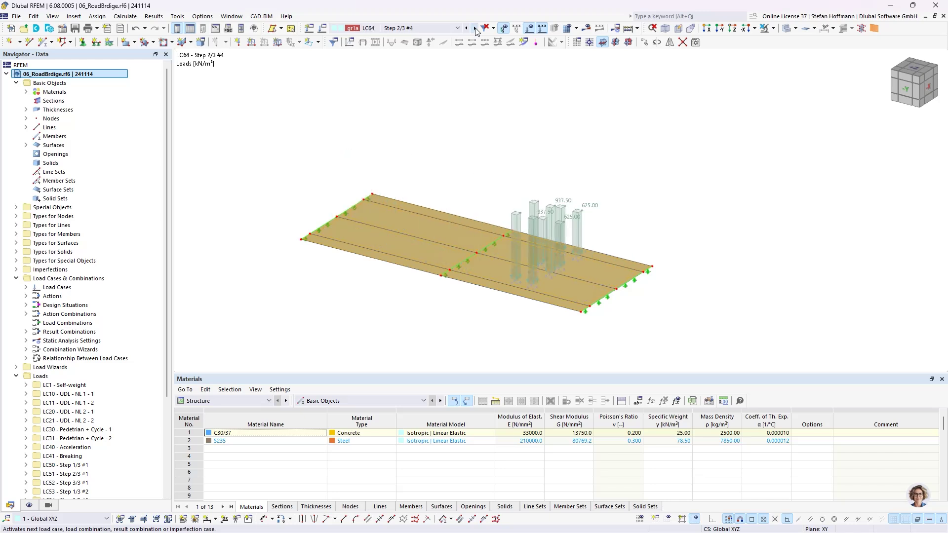
{"action": "left_click", "coordinate": [475, 28]}
{"action": "left_click", "coordinate": [475, 28]}
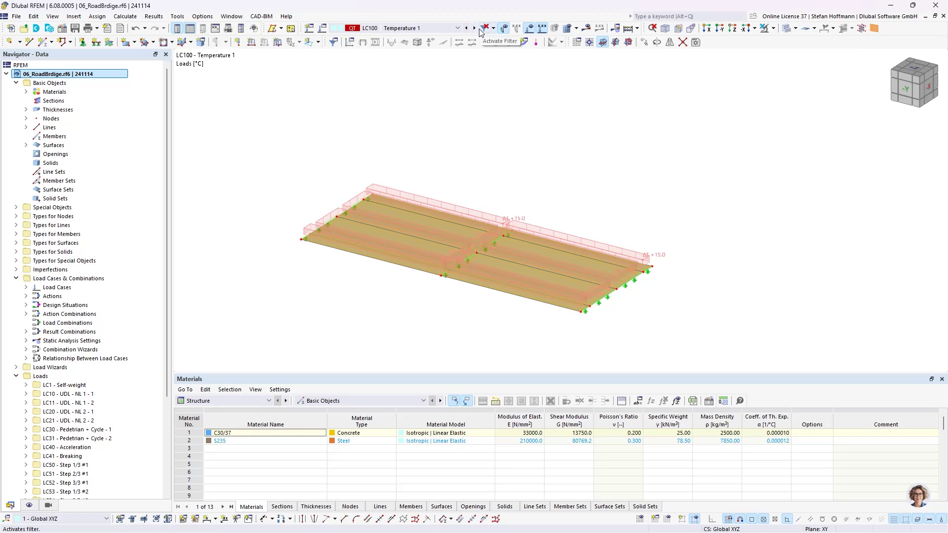
Open the load case and combination settings and check the action categories offered for LC1 Self-weight, keeping Permanent
{"action": "left_click", "coordinate": [325, 28]}
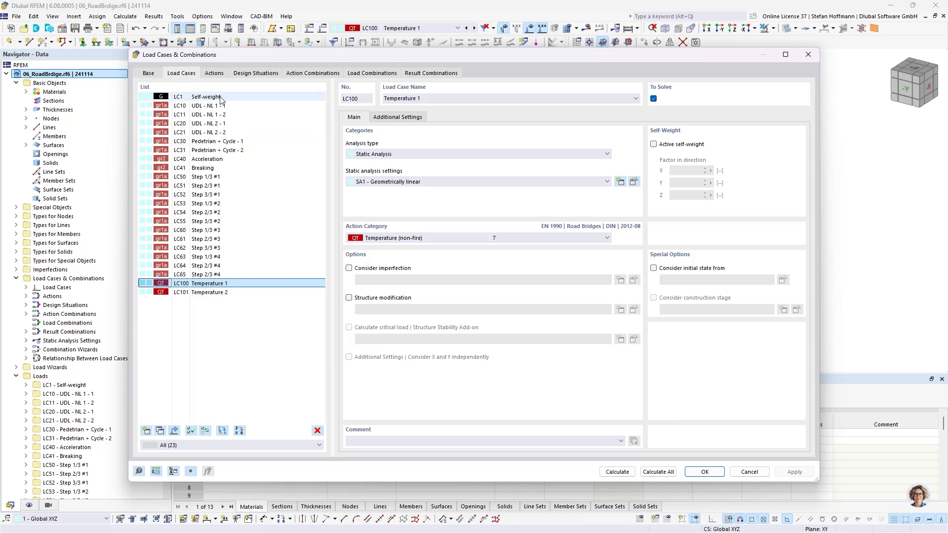
{"action": "key", "text": "Home"}
{"action": "left_click", "coordinate": [386, 239]}
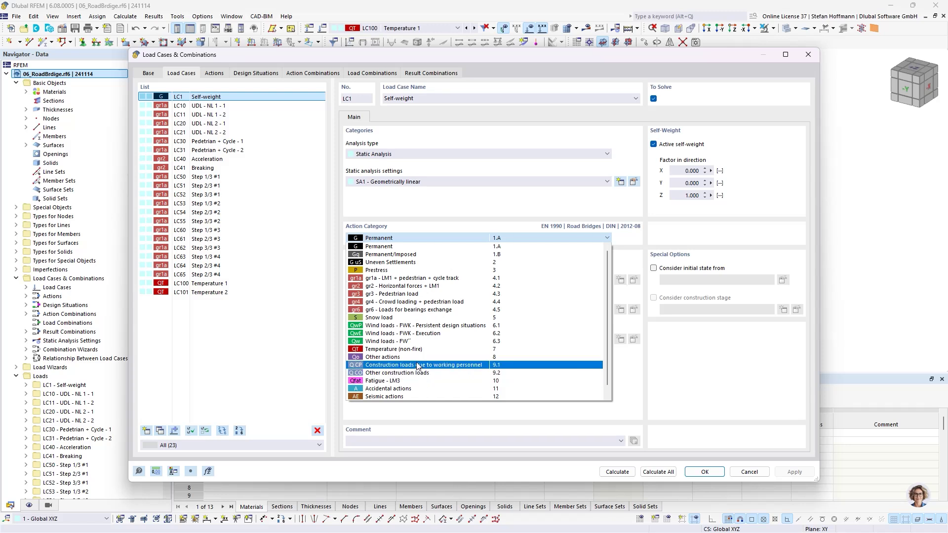
{"action": "key", "text": "Escape"}
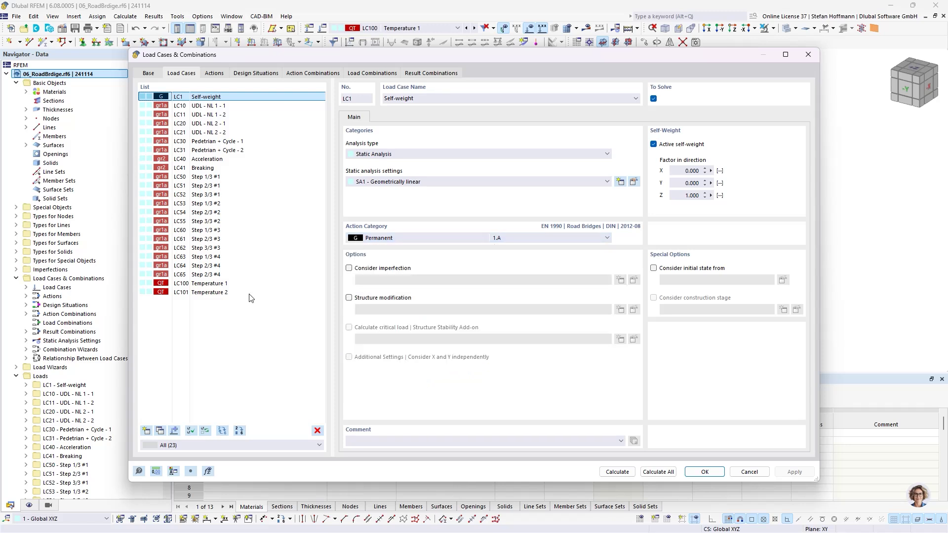
Check the combination wizard's type of load for LC10 UDL, LC30 Pedestrian + Cycle and LC50 Step 1/3 #1
{"action": "left_click", "coordinate": [220, 108]}
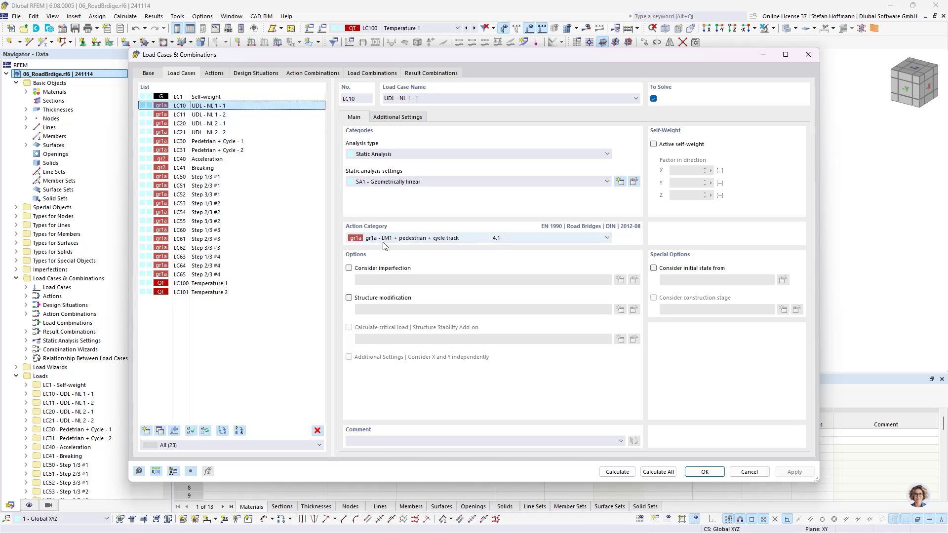
{"action": "left_click", "coordinate": [392, 118]}
{"action": "left_click", "coordinate": [391, 155]}
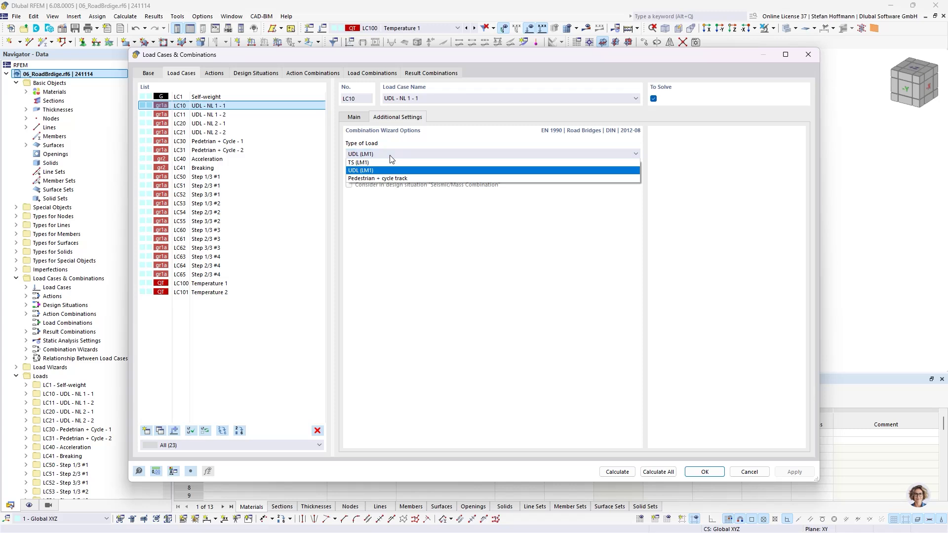
{"action": "left_click", "coordinate": [257, 137]}
{"action": "left_click", "coordinate": [222, 142]}
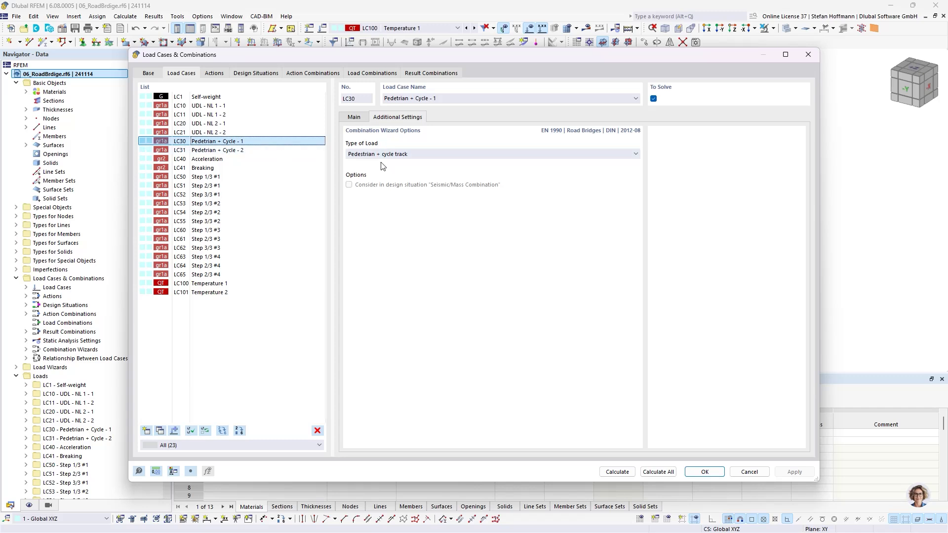
{"action": "left_click", "coordinate": [242, 177]}
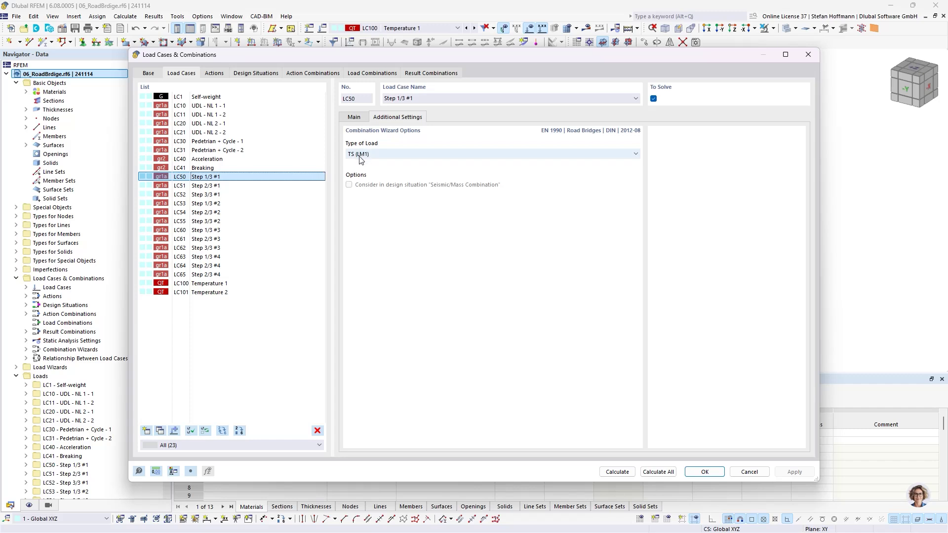
Check the horizontal force types for load cases LC40 and LC41, keeping Braking and acceleration forces for LC41
{"action": "left_click", "coordinate": [246, 159]}
{"action": "left_click", "coordinate": [238, 169]}
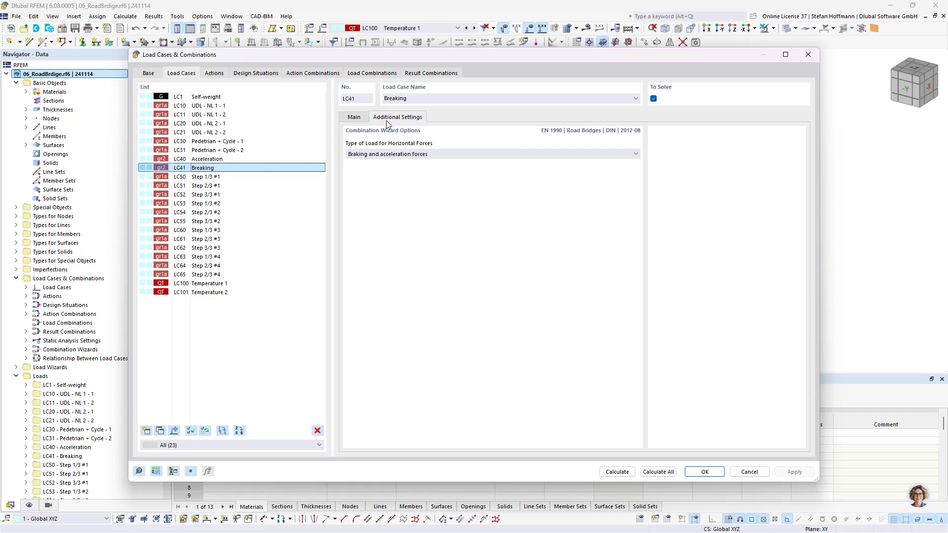
{"action": "left_click", "coordinate": [393, 154]}
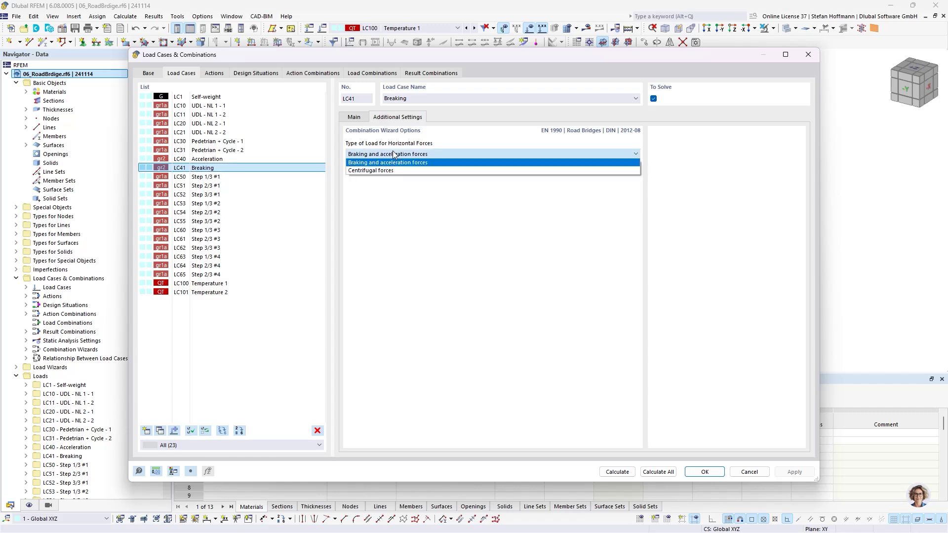
{"action": "left_click", "coordinate": [393, 154]}
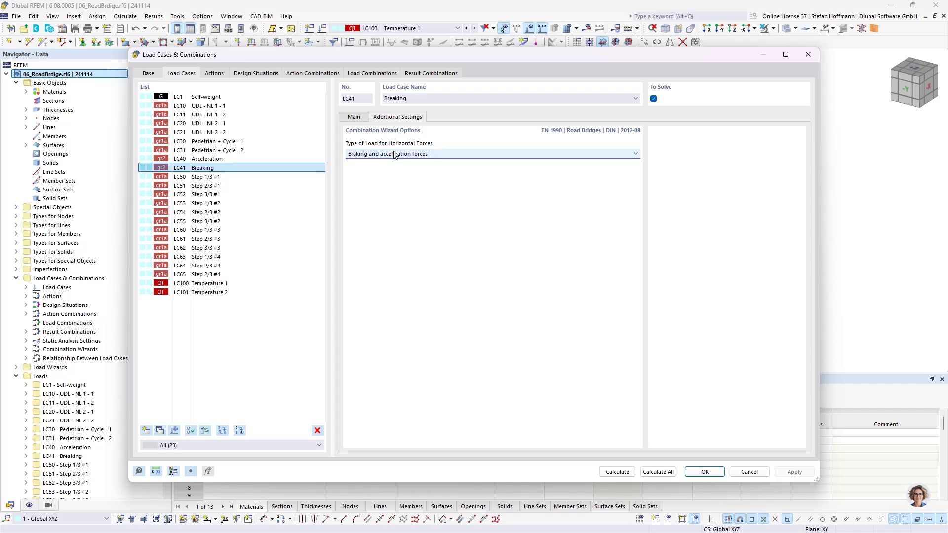
Check the action type options for action A4 Temperature (non-fire), keeping Alternatively
{"action": "left_click", "coordinate": [213, 74]}
{"action": "left_click", "coordinate": [227, 123]}
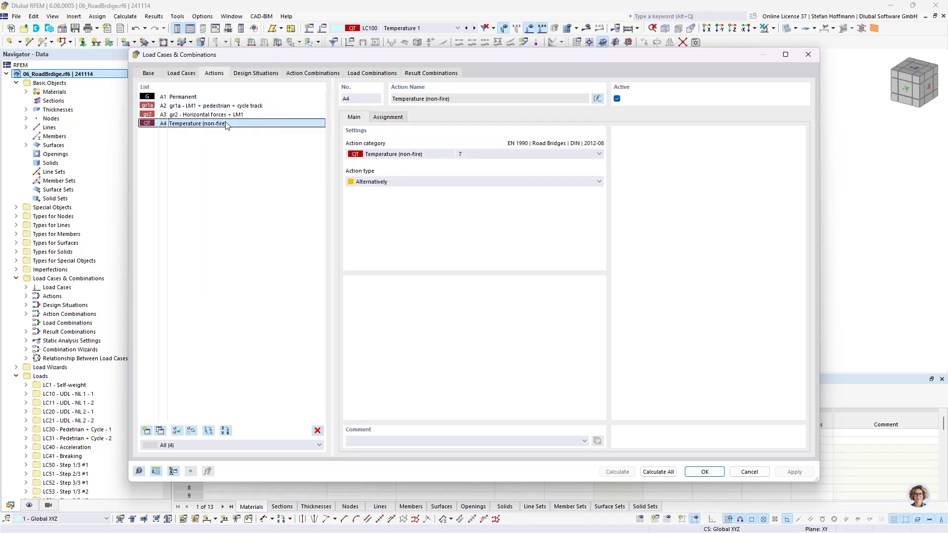
{"action": "left_click", "coordinate": [400, 181]}
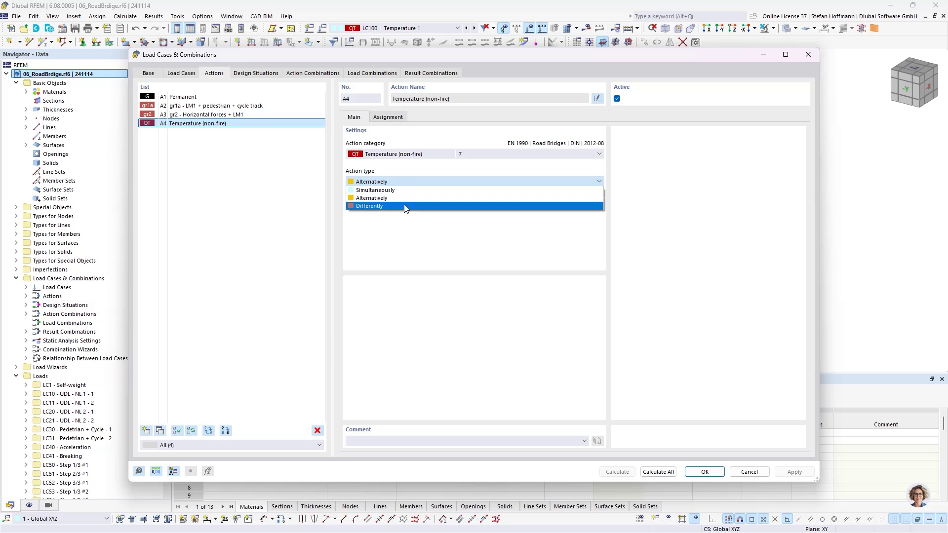
{"action": "left_click", "coordinate": [403, 198]}
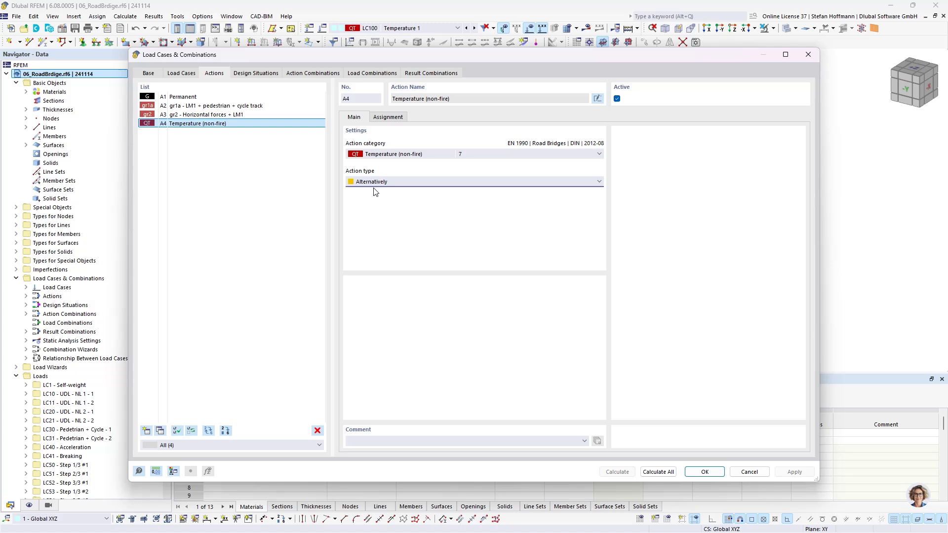
Review the combination wizard base options and the generated result combinations, and close the load case settings
{"action": "left_click", "coordinate": [146, 74]}
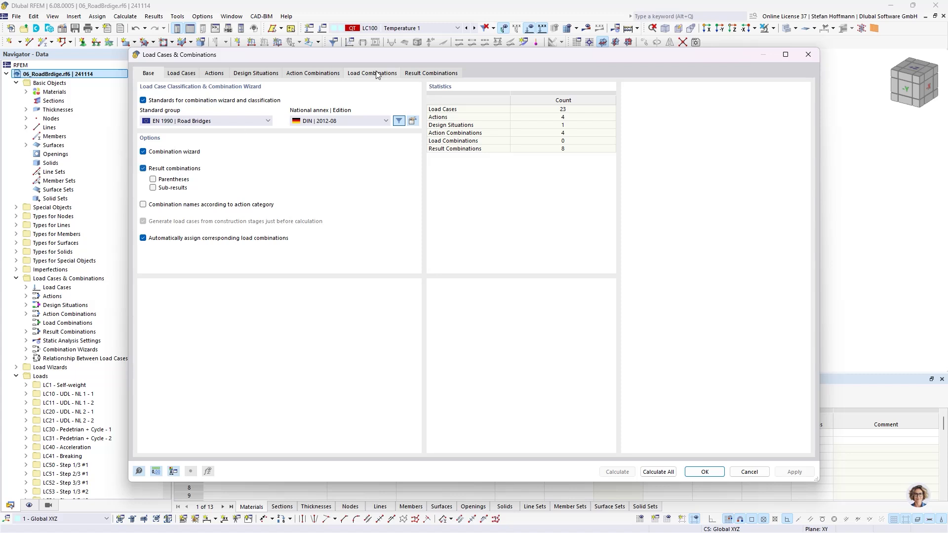
{"action": "left_click", "coordinate": [412, 74]}
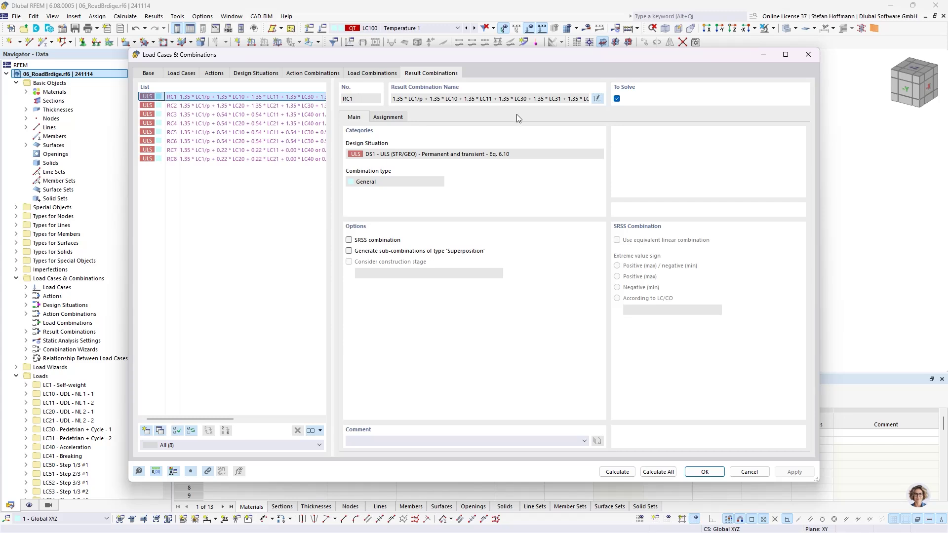
{"action": "left_click", "coordinate": [714, 475]}
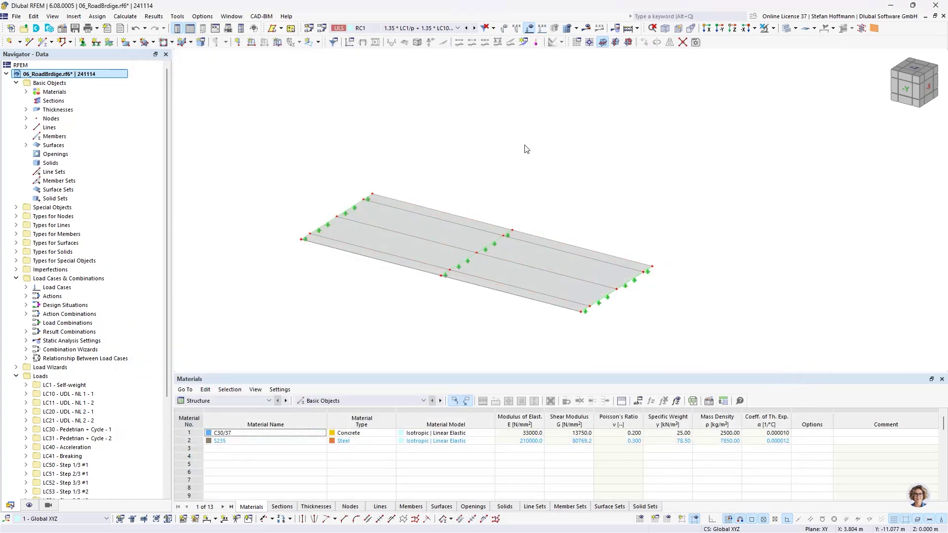
Display the global deformations |u| of the bridge deck for result combination RC1
{"action": "left_click", "coordinate": [588, 28]}
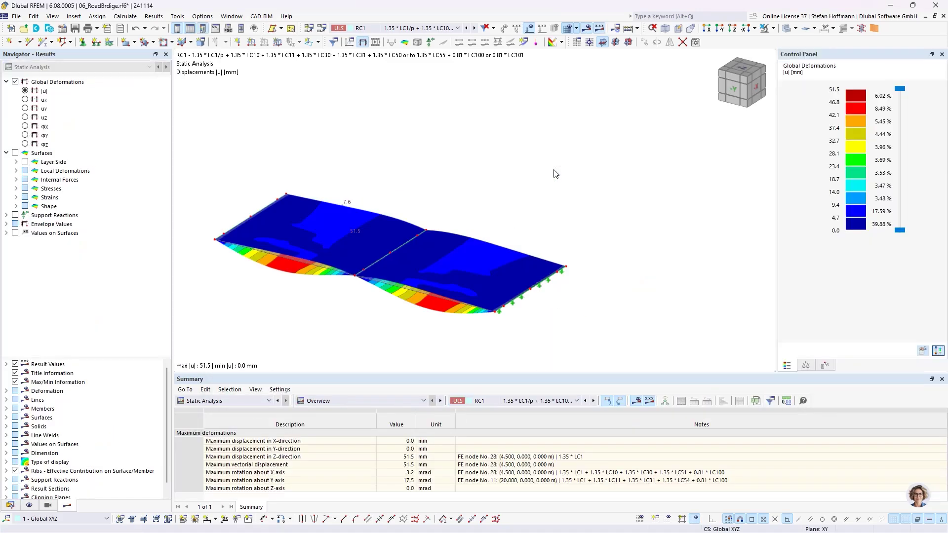
{"action": "middle_click_drag", "start_coordinate": [480, 182], "coordinate": [539, 131]}
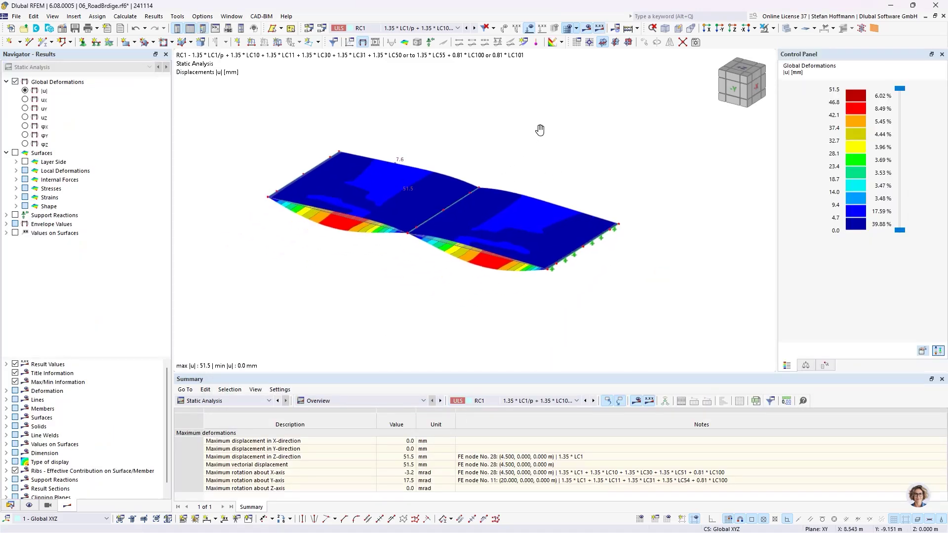